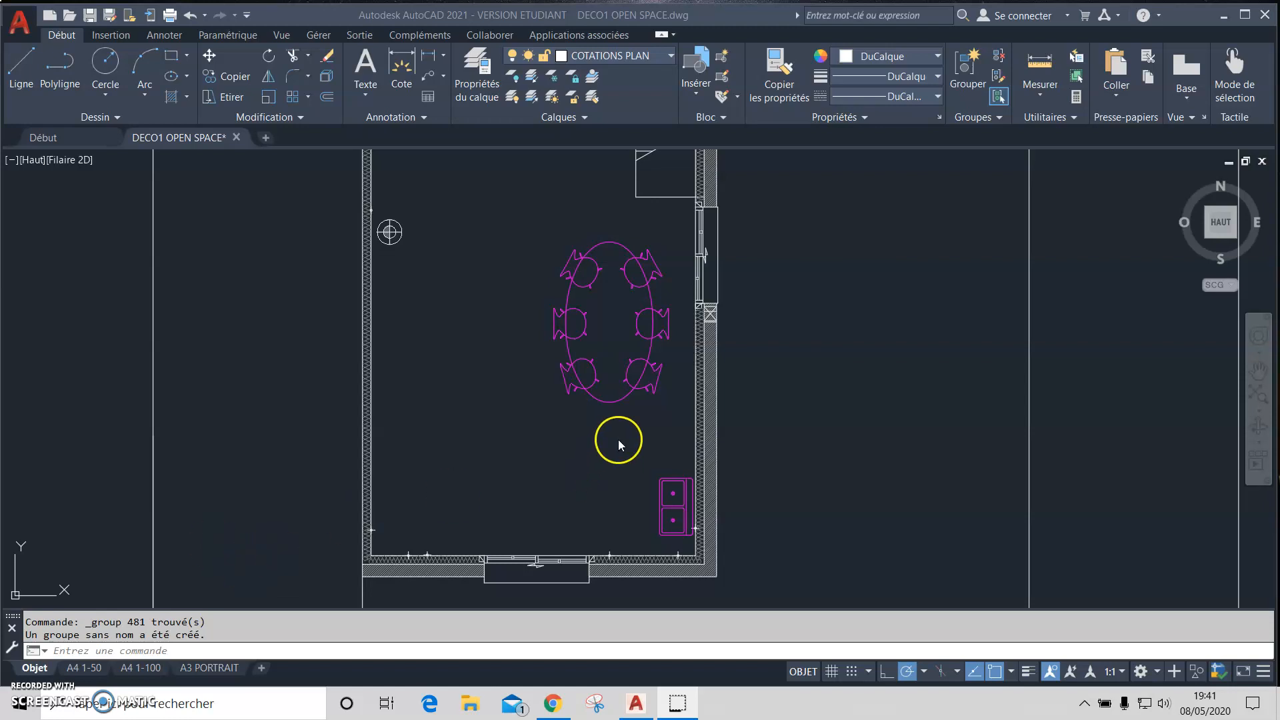
# Examine the room name and area label in the office at the upper end of the open space.
pyautogui.moveTo(598, 366); pyautogui.dragTo(602, 470, button='middle')
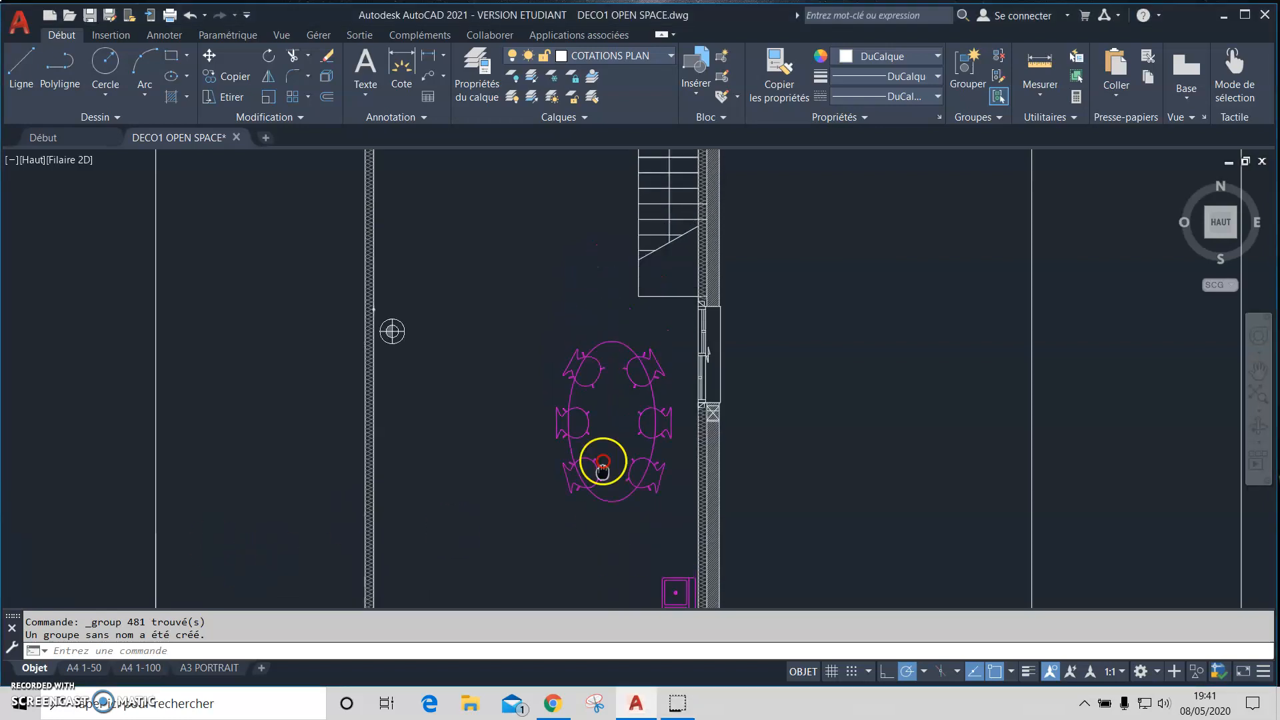
pyautogui.moveTo(592, 322); pyautogui.dragTo(596, 579, button='middle')
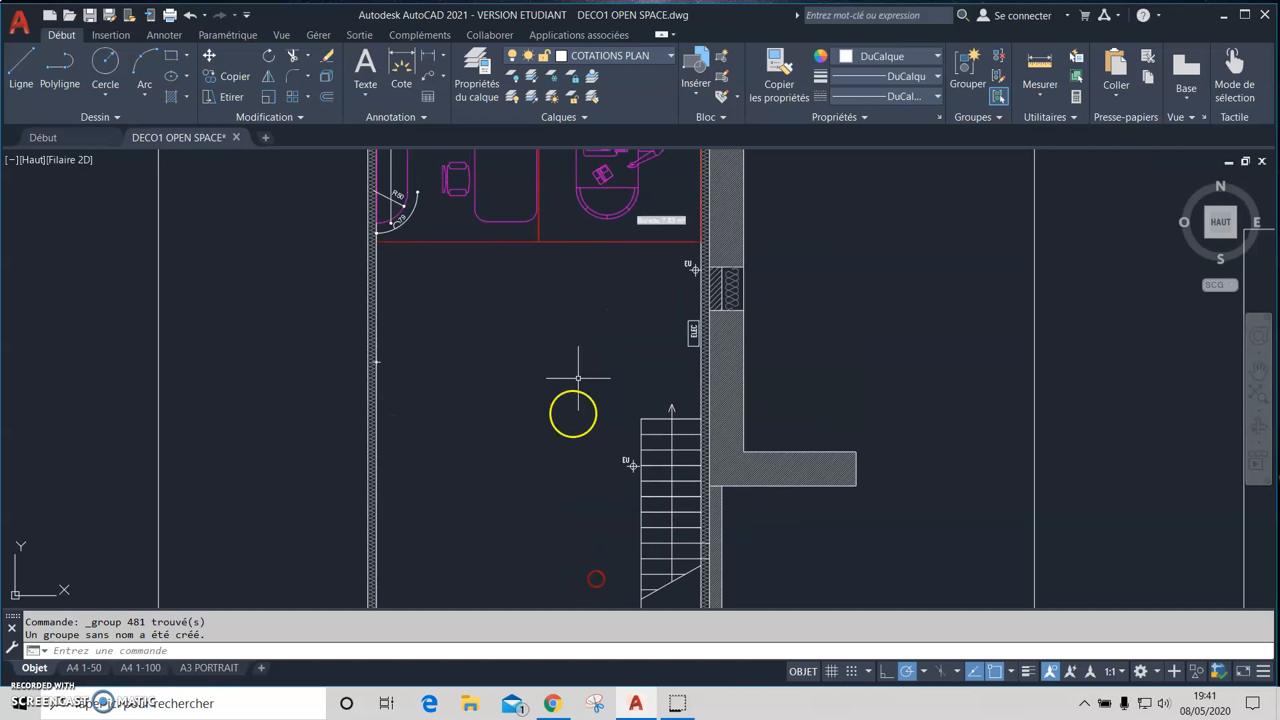
pyautogui.scroll(3, 609, 320)
pyautogui.scroll(3, 660, 324)
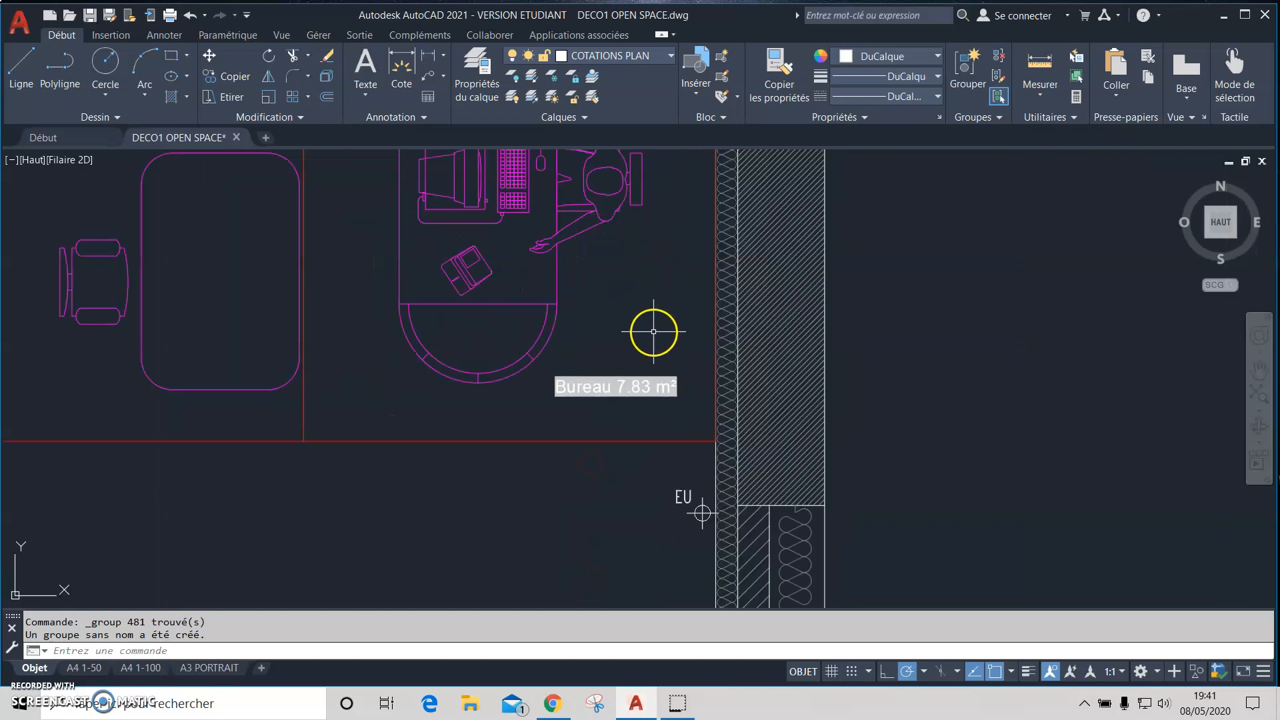
pyautogui.scroll(2, 654, 331)
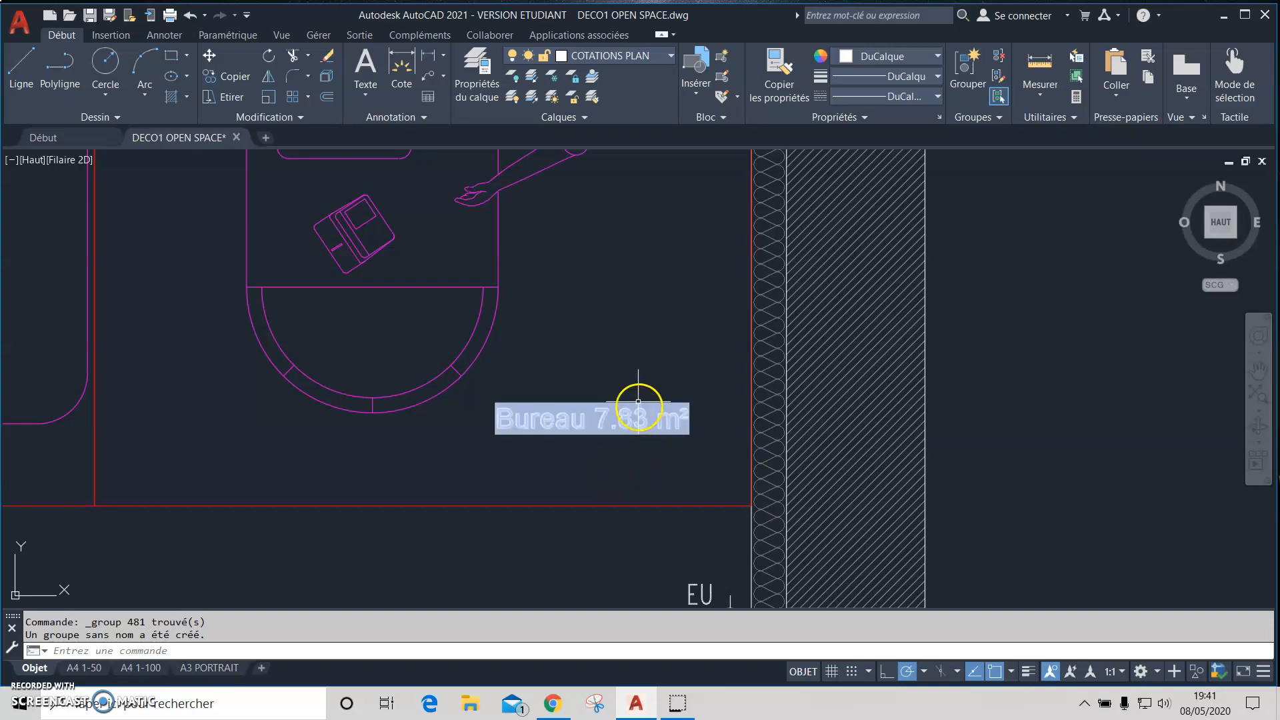
pyautogui.moveTo(634, 297); pyautogui.dragTo(640, 278, button='middle')
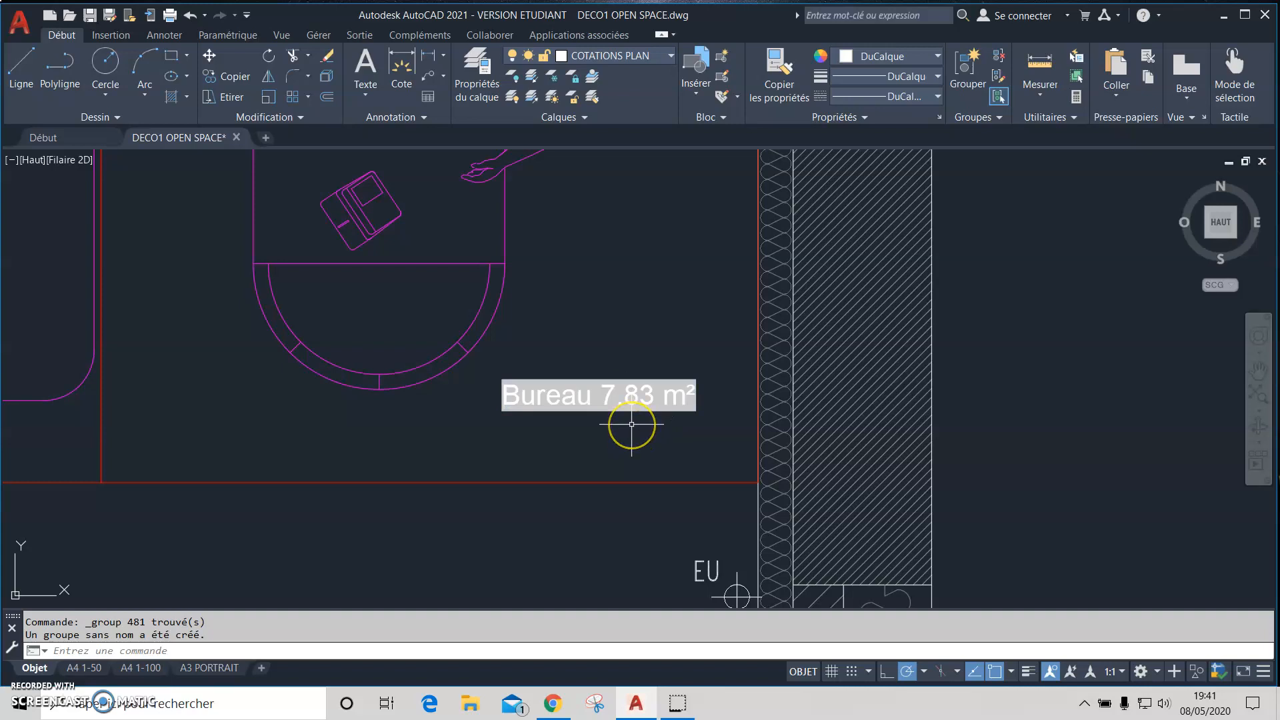
pyautogui.click(637, 454)
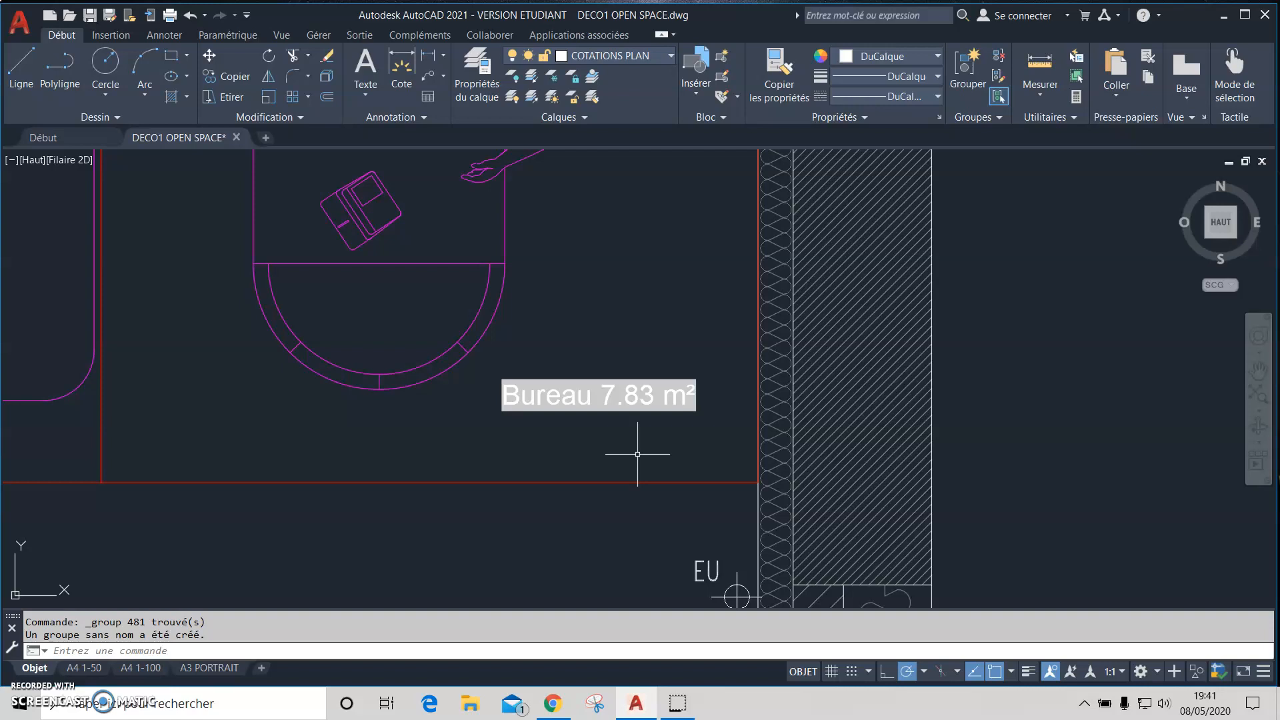
pyautogui.scroll(-3, 606, 467)
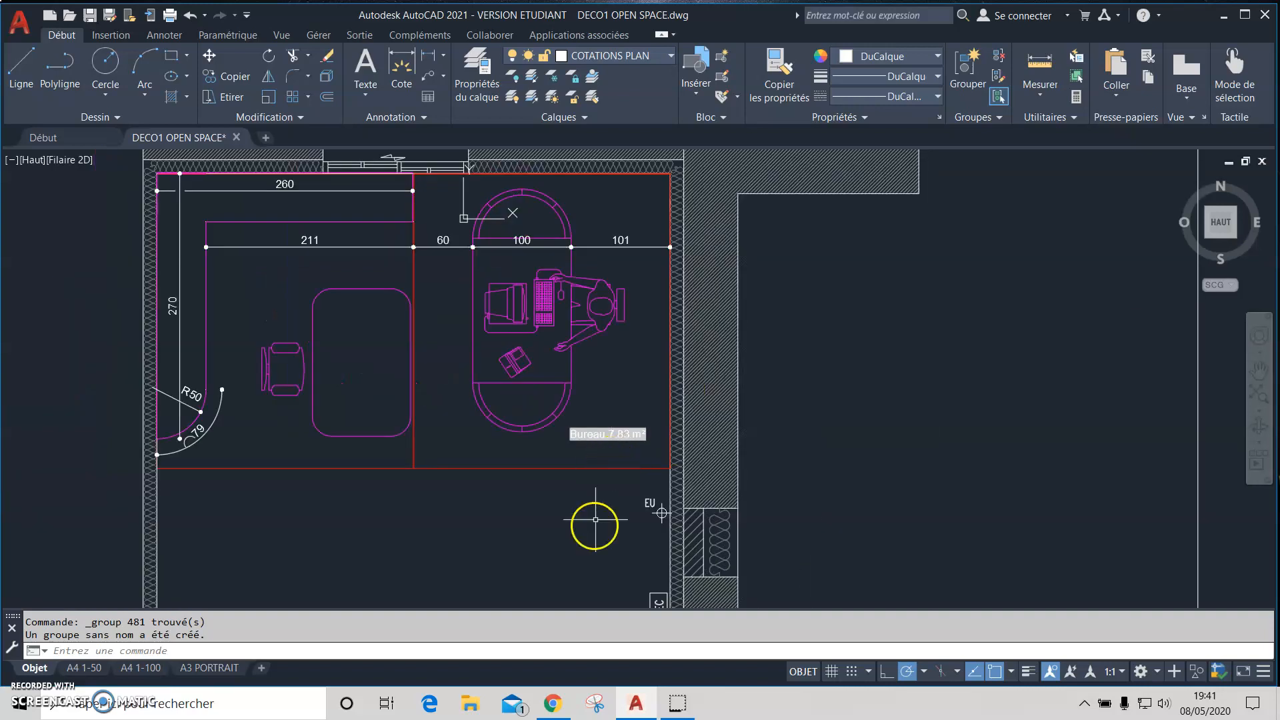
# Move the oval dining table with its six chairs down and slightly left, closer to the lower window of the room.
pyautogui.moveTo(586, 543)
pyautogui.mouseDown(button='middle')
pyautogui.moveTo(598, 392)
pyautogui.moveTo(586, 252)
pyautogui.mouseUp(button='middle')
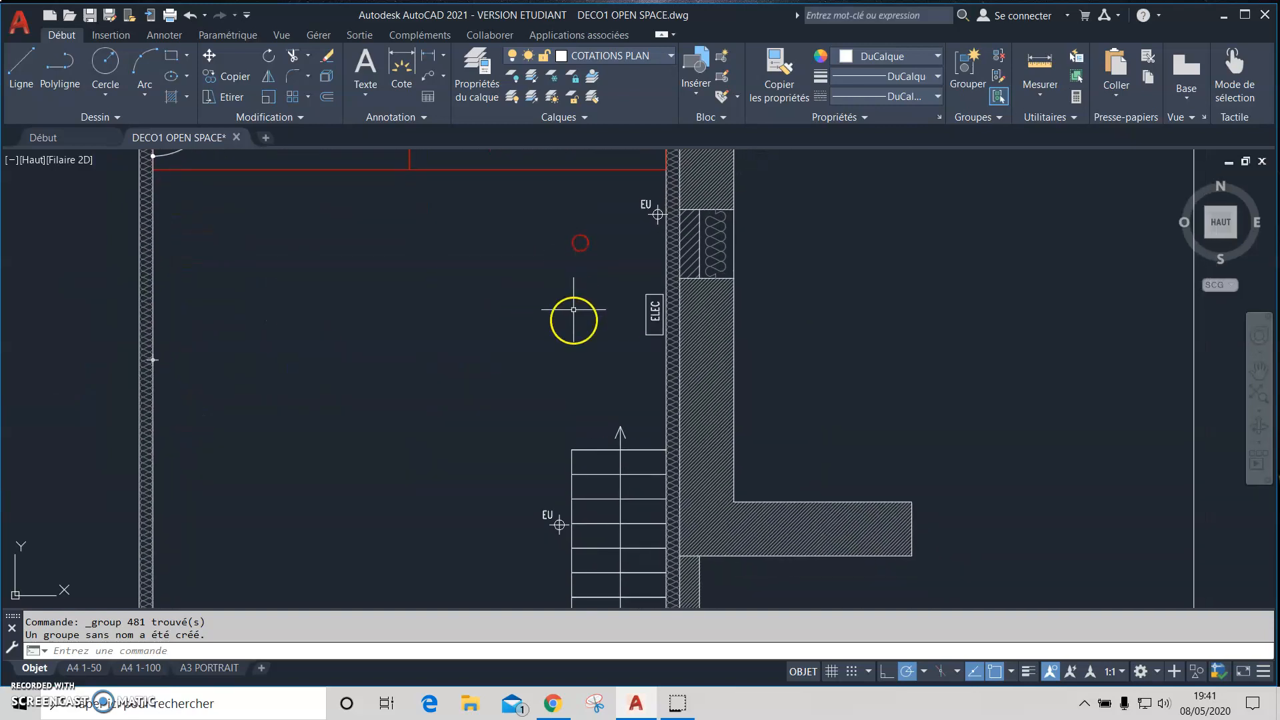
pyautogui.moveTo(509, 451)
pyautogui.mouseDown(button='middle')
pyautogui.moveTo(539, 295)
pyautogui.moveTo(523, 251)
pyautogui.mouseUp(button='middle')
pyautogui.moveTo(509, 472); pyautogui.dragTo(517, 172, button='middle')
pyautogui.scroll(-2, 519, 229)
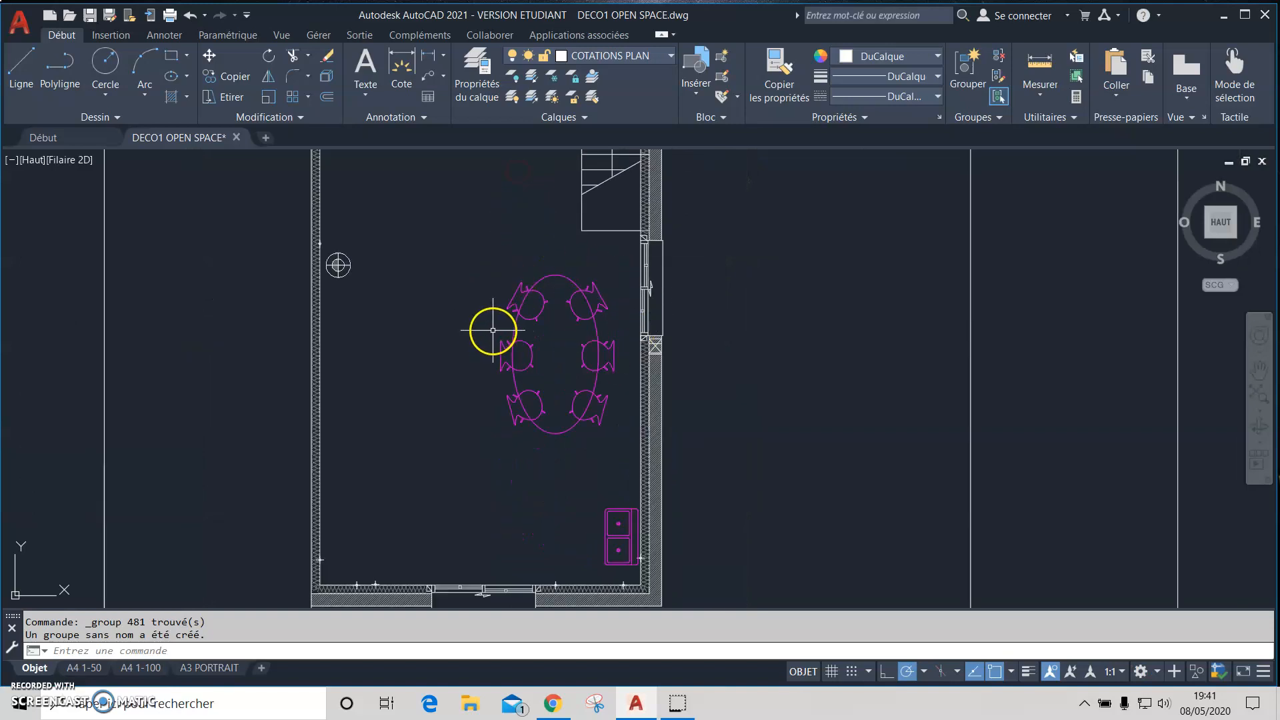
pyautogui.click(571, 298)
pyautogui.moveTo(557, 353); pyautogui.dragTo(530, 435)
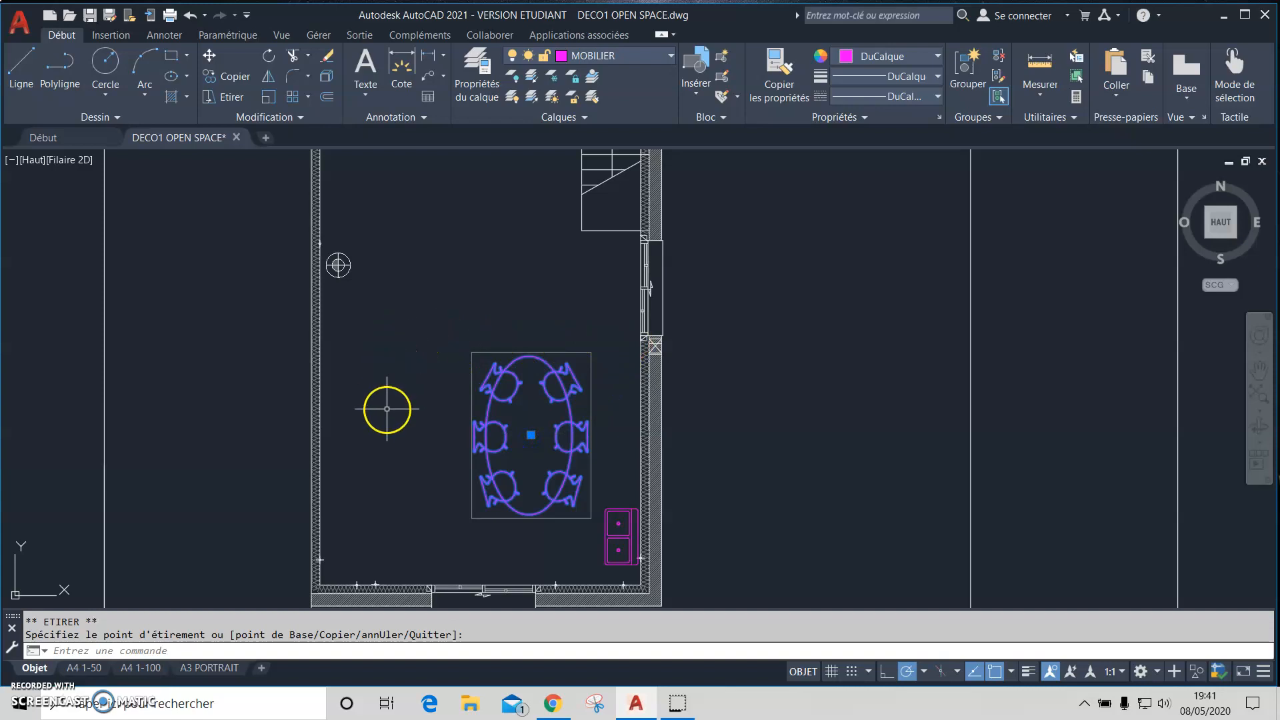
pyautogui.press('Escape')
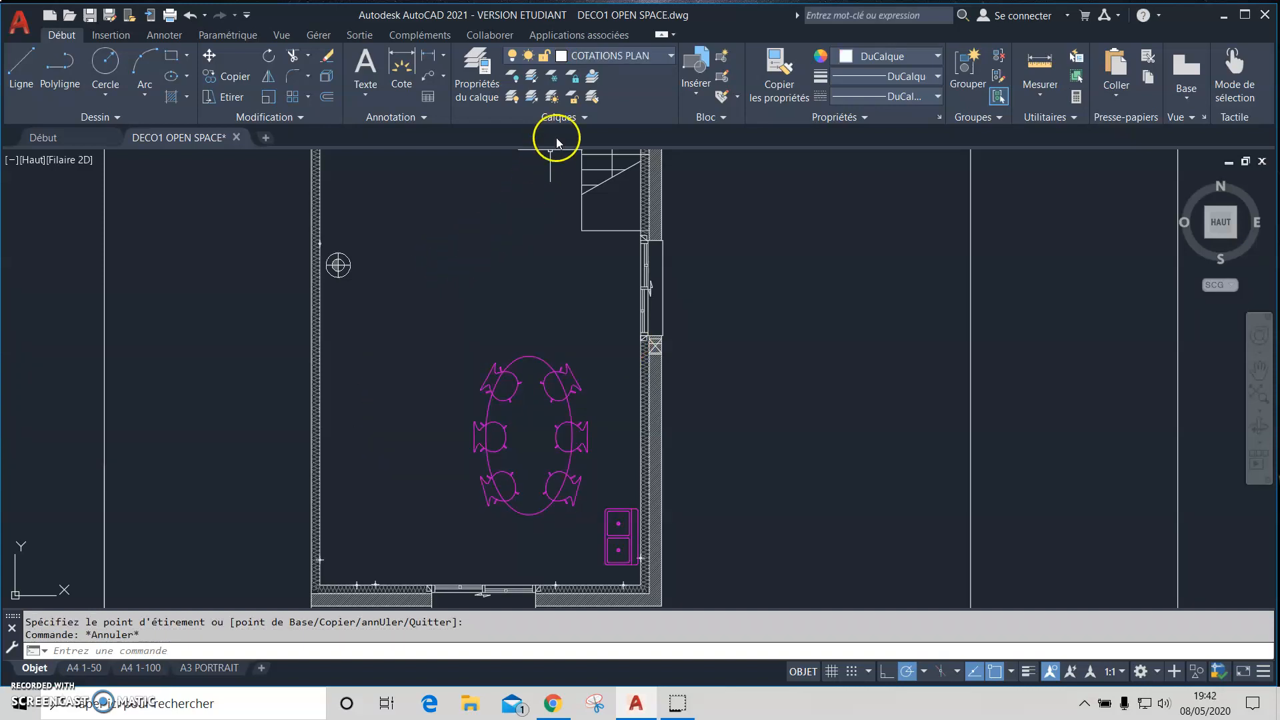
# On the LIGNES DE CONSTRUCTION layer, draw a rectangle about 340 by 406 around the dining area, from the right window's lower corner to the bottom window's left corner.
pyautogui.click(646, 56)
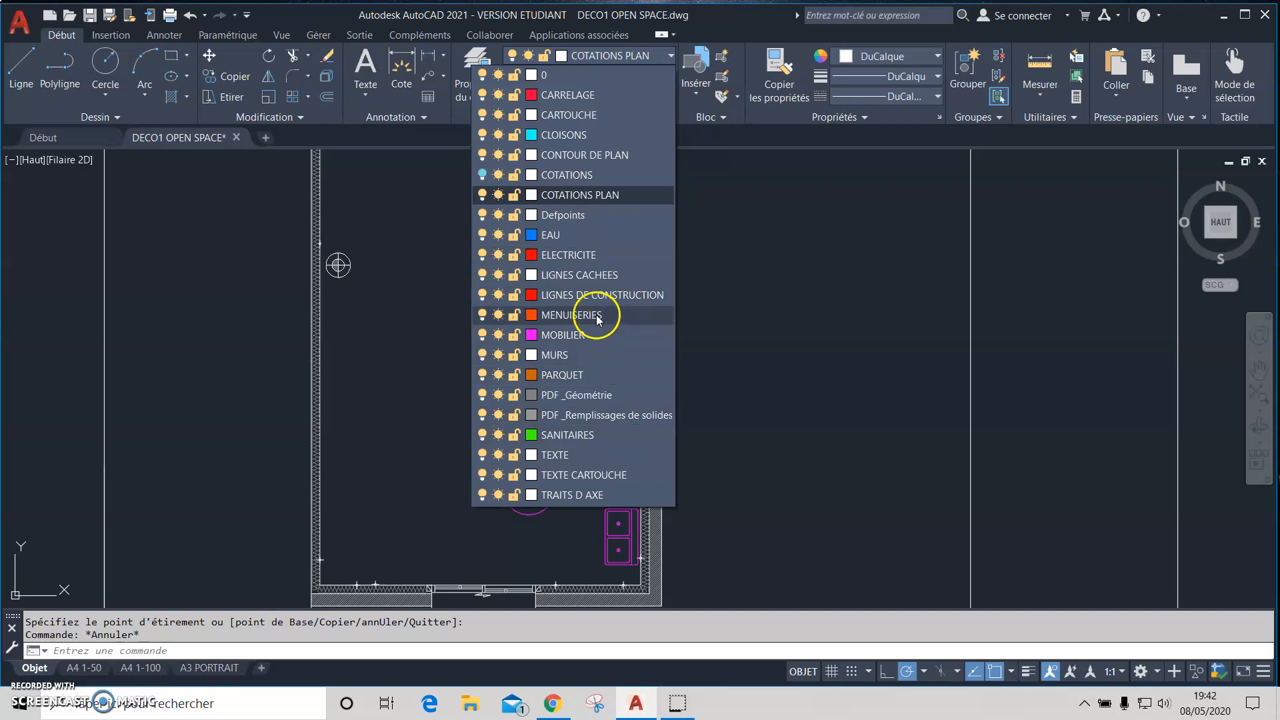
pyautogui.click(638, 297)
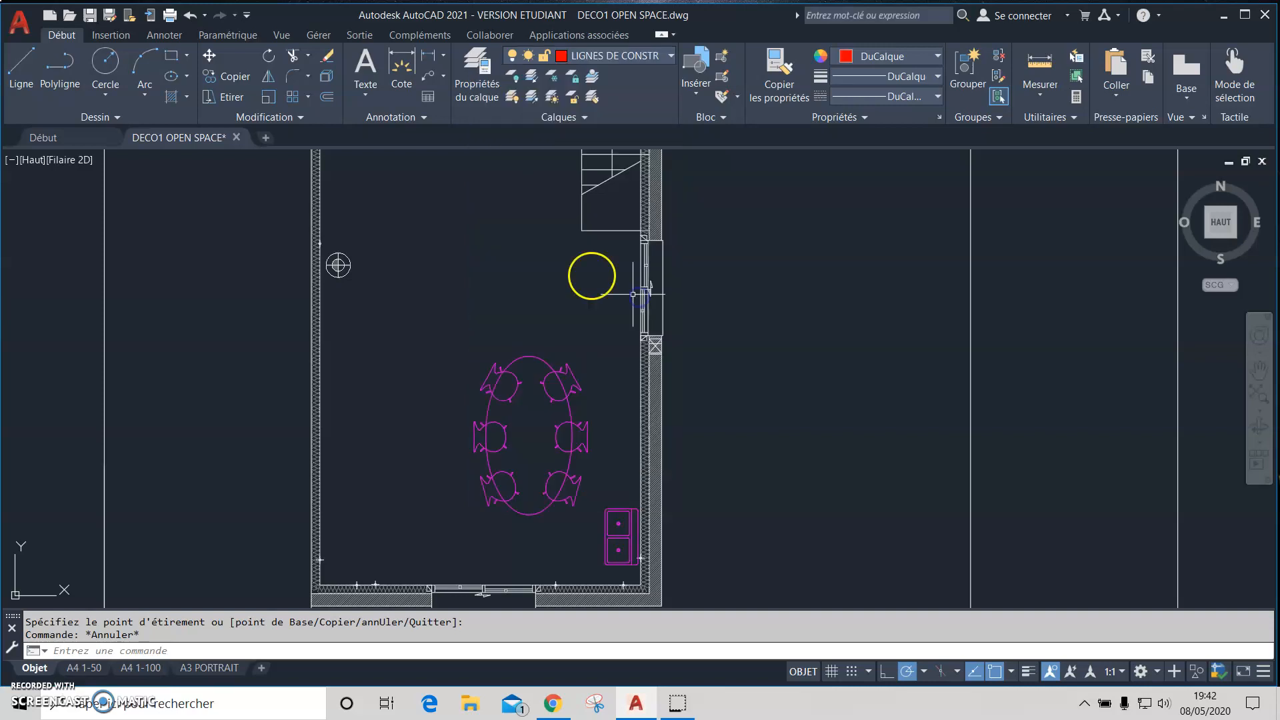
pyautogui.click(171, 58)
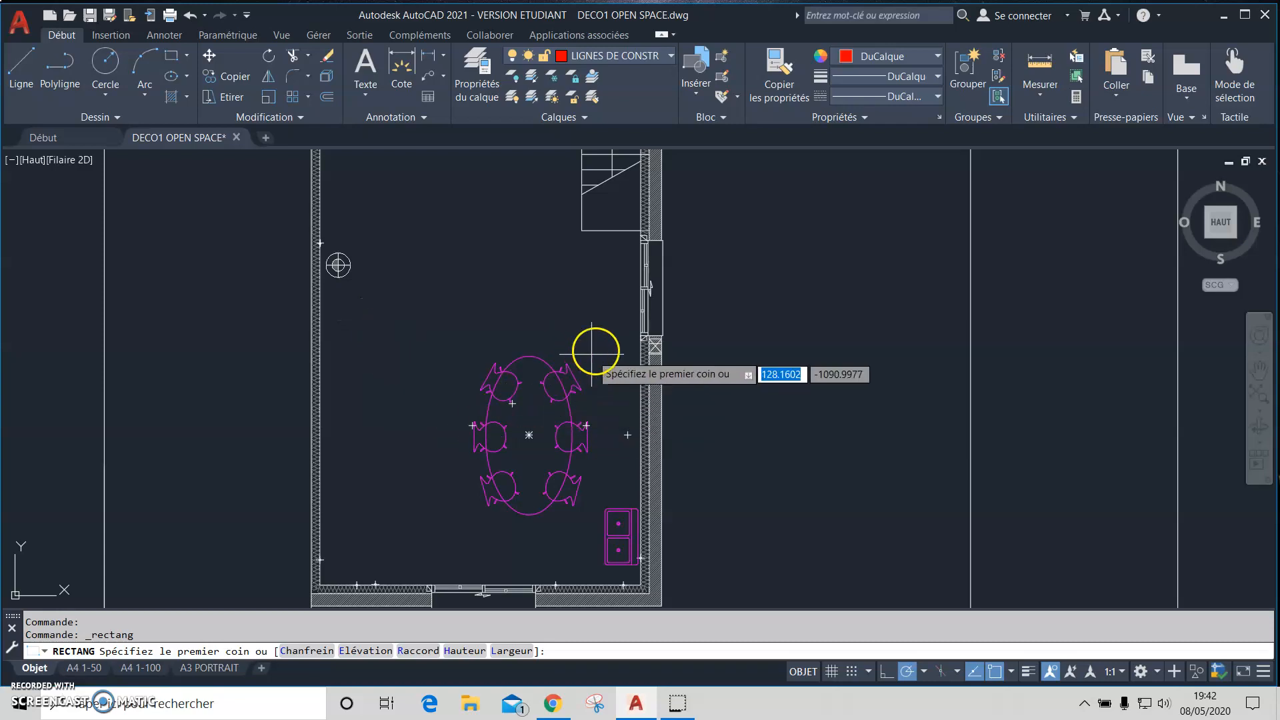
pyautogui.scroll(5, 606, 347)
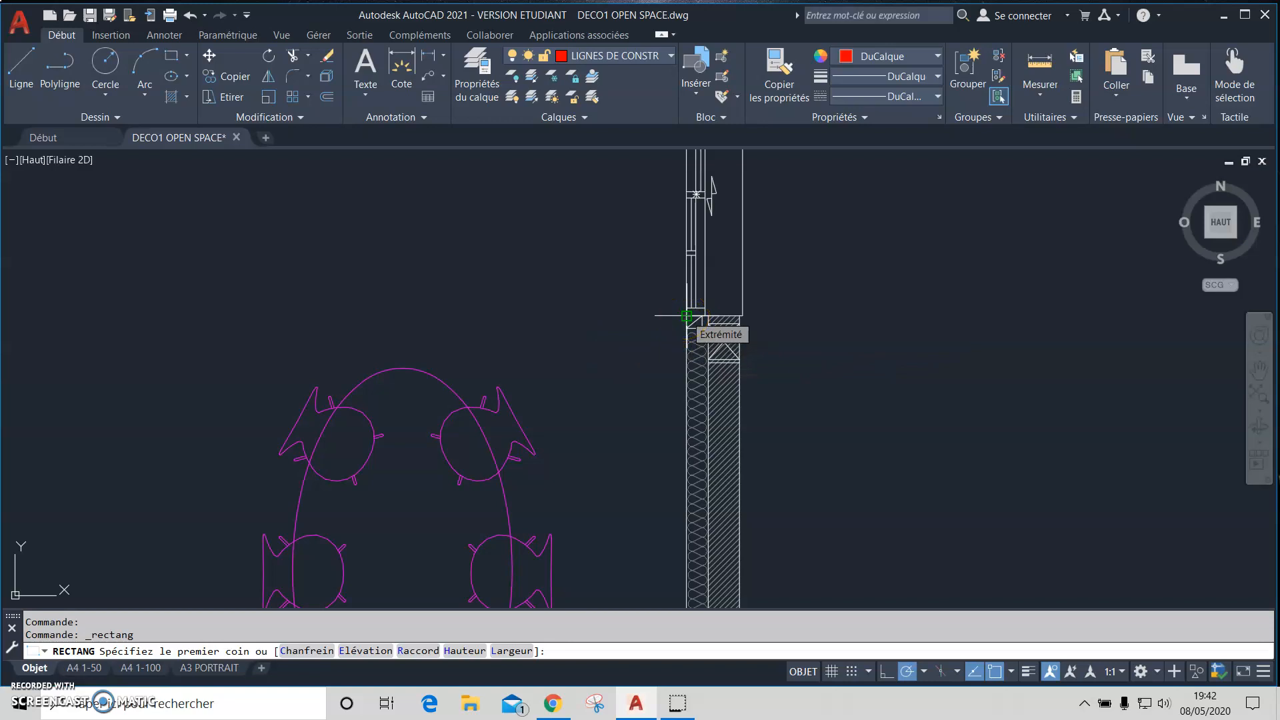
pyautogui.click(686, 316)
pyautogui.scroll(-5, 690, 320)
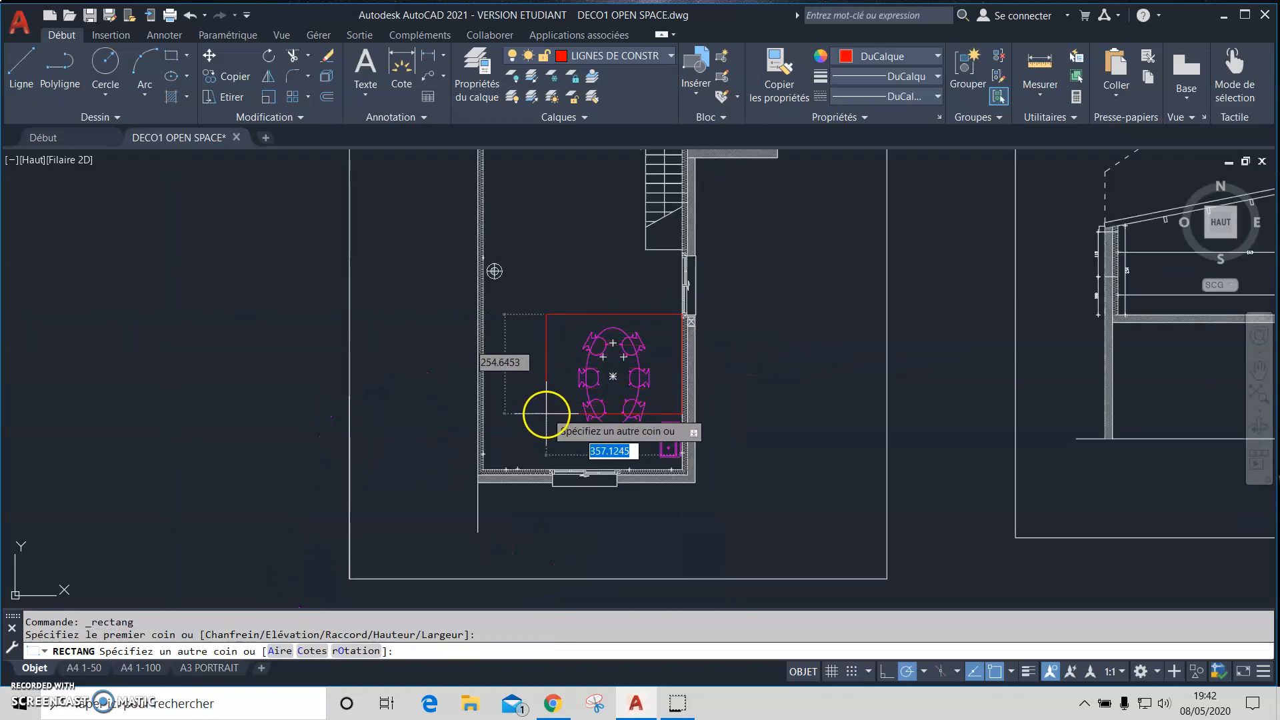
pyautogui.scroll(4, 539, 471)
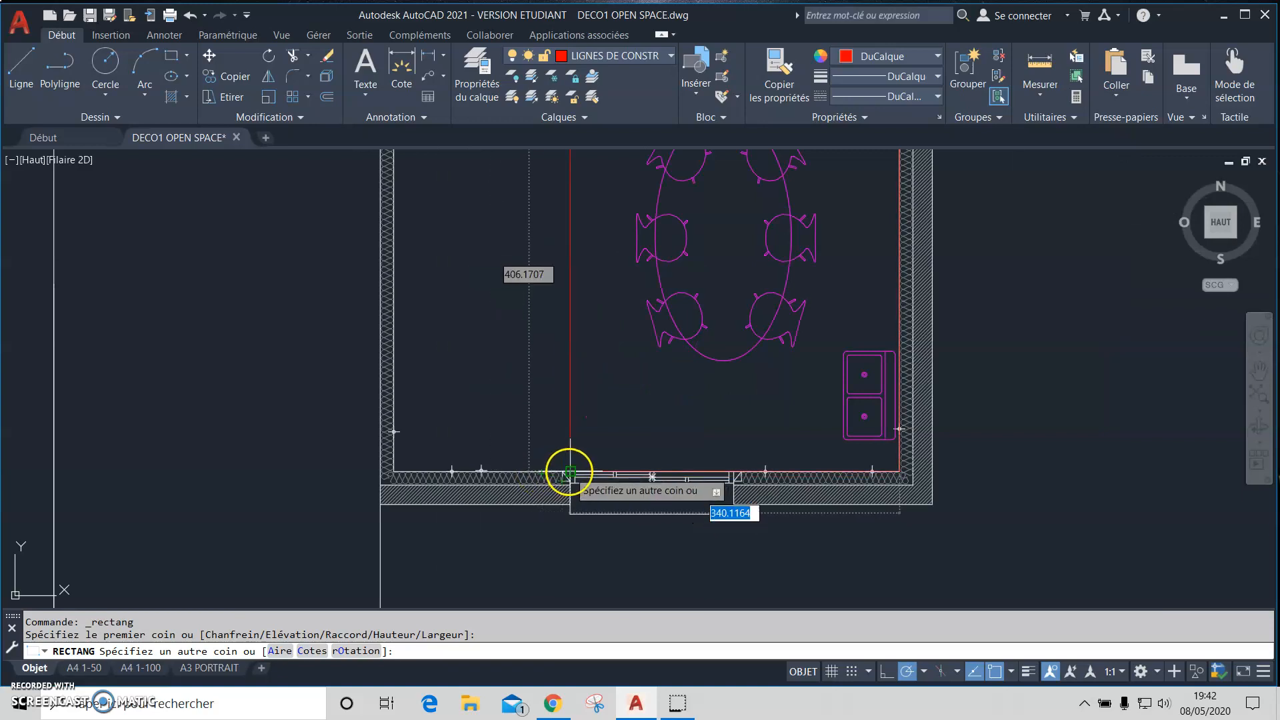
pyautogui.click(569, 476)
pyautogui.scroll(-2, 604, 378)
pyautogui.moveTo(598, 298); pyautogui.dragTo(574, 375, button='middle')
pyautogui.press('Escape')
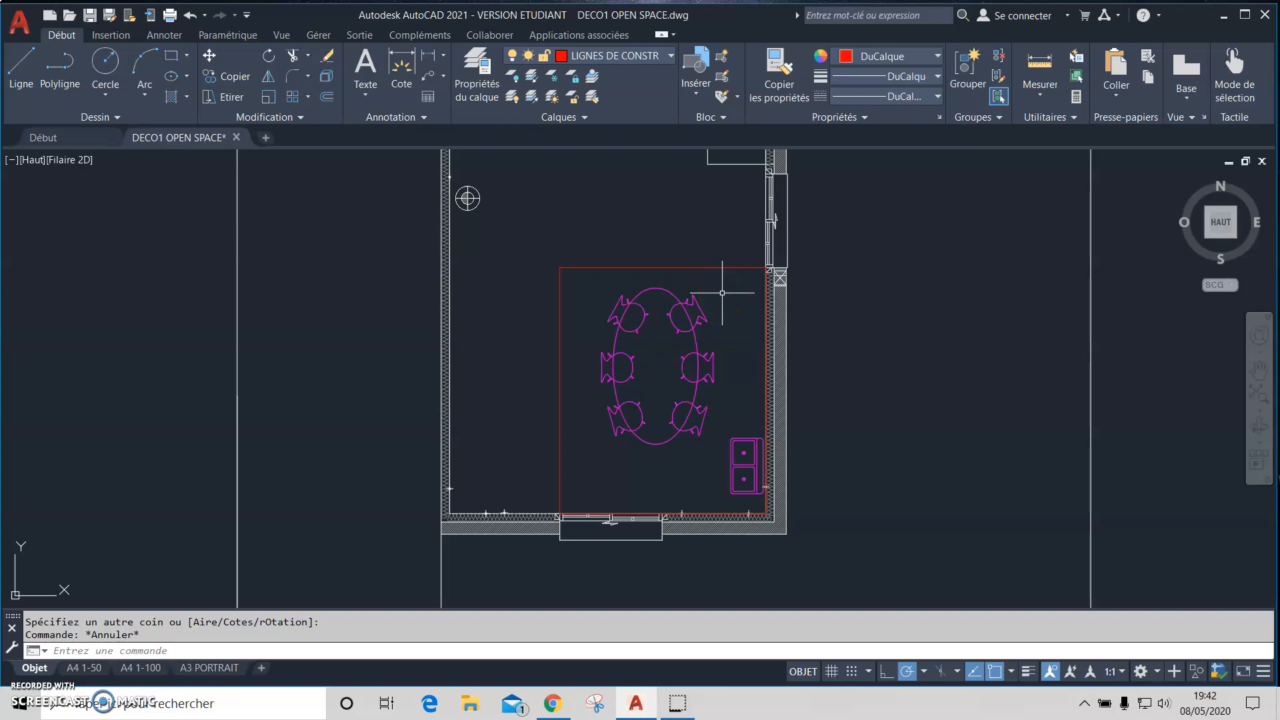
# Make COTATIONS PLAN the current layer.
pyautogui.click(642, 59)
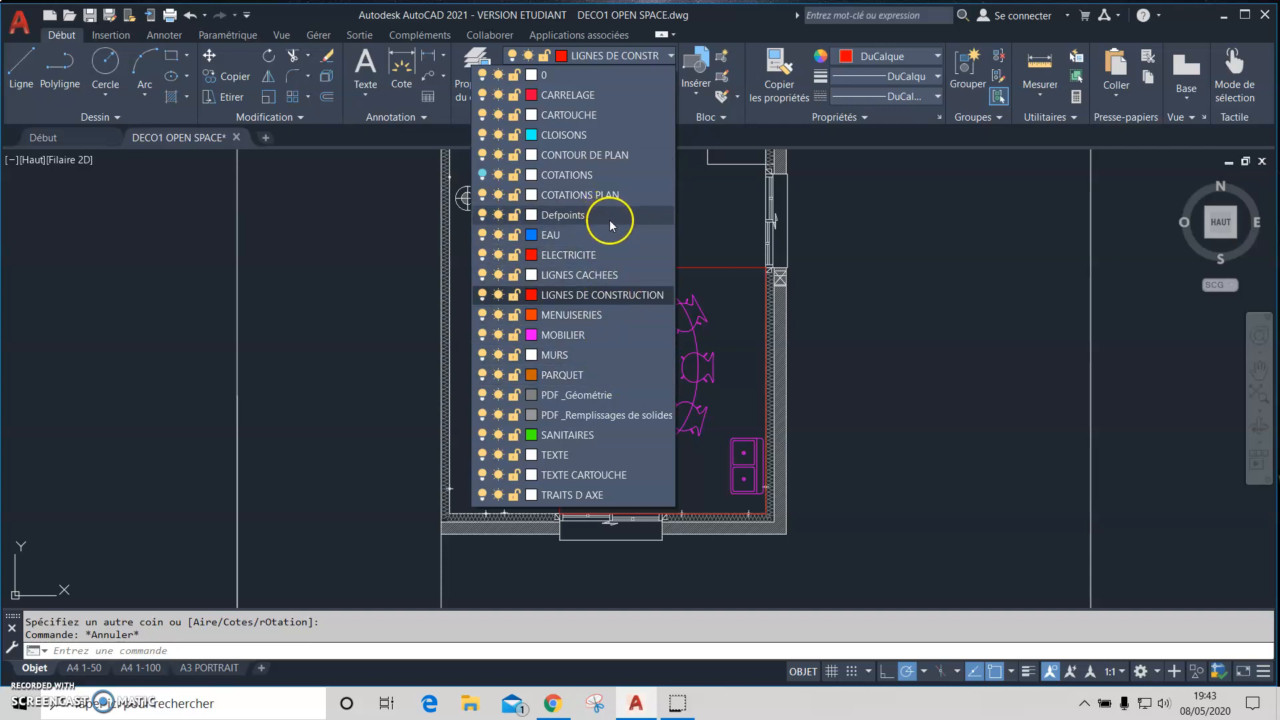
pyautogui.click(626, 155)
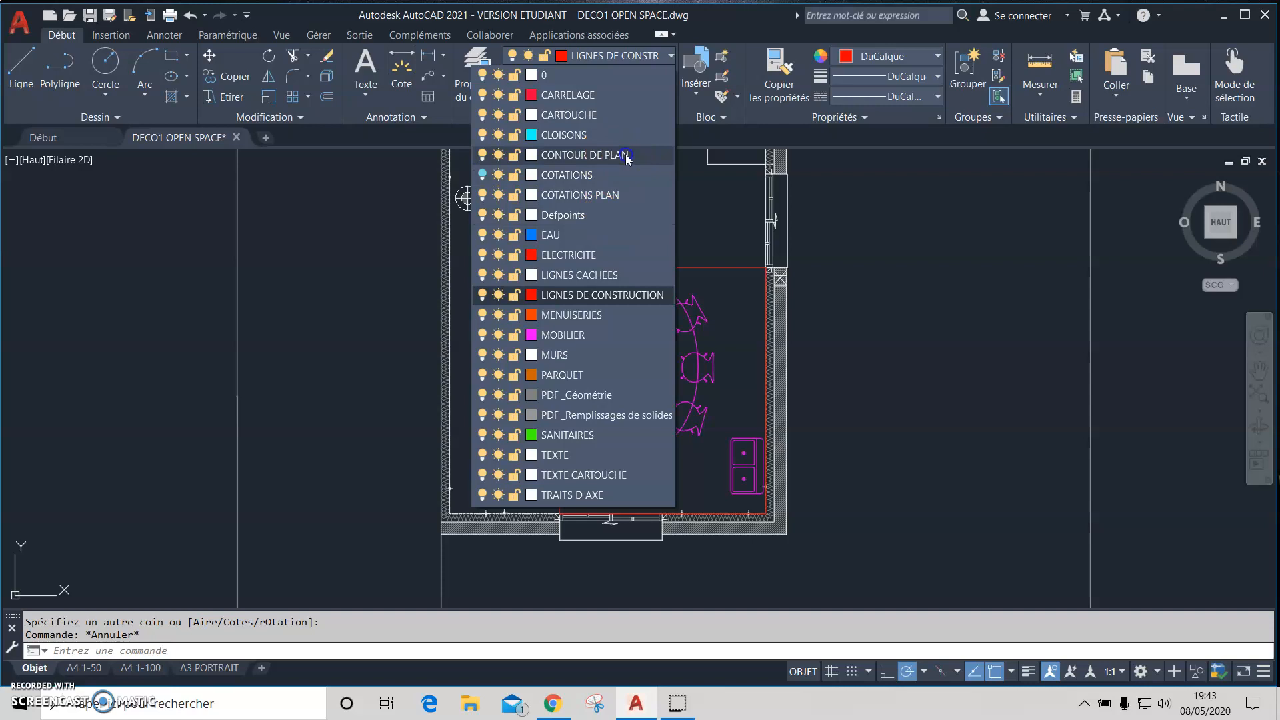
pyautogui.click(623, 195)
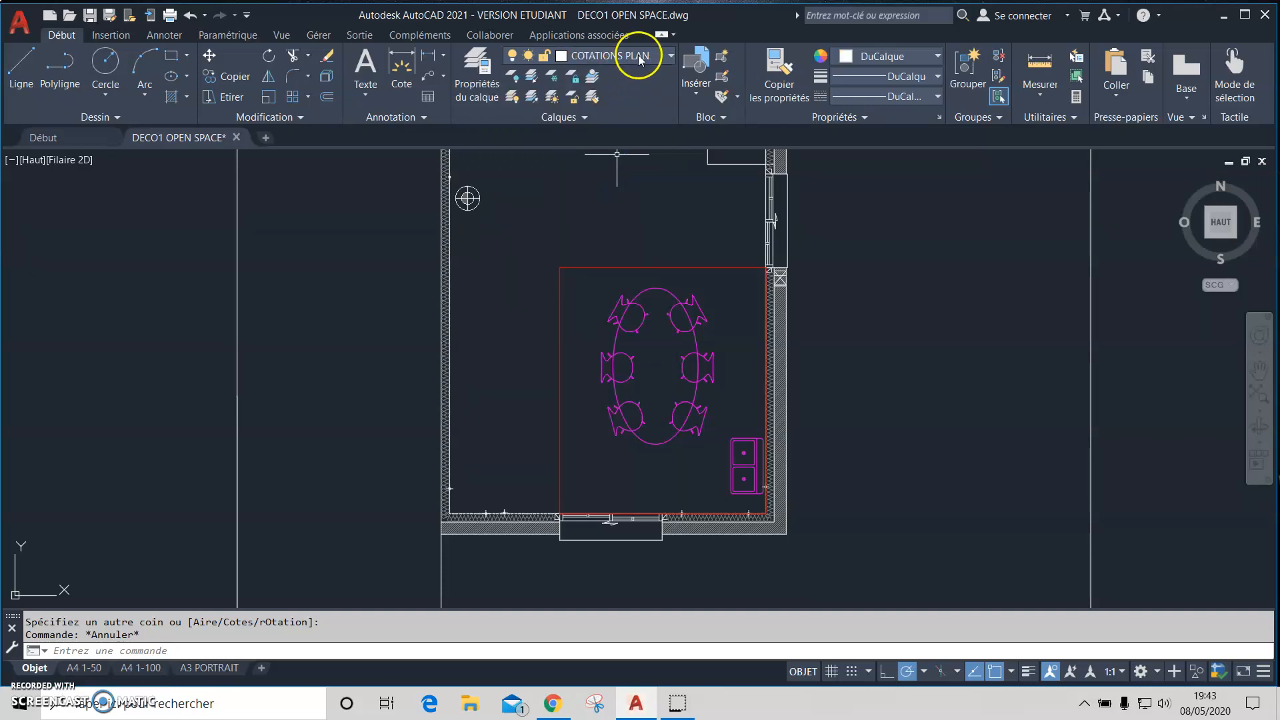
# Start a field with category Objets and name Objet, linked to the Aire property of the red rectangle around the dining area.
pyautogui.moveTo(536, 281); pyautogui.dragTo(508, 300, button='middle')
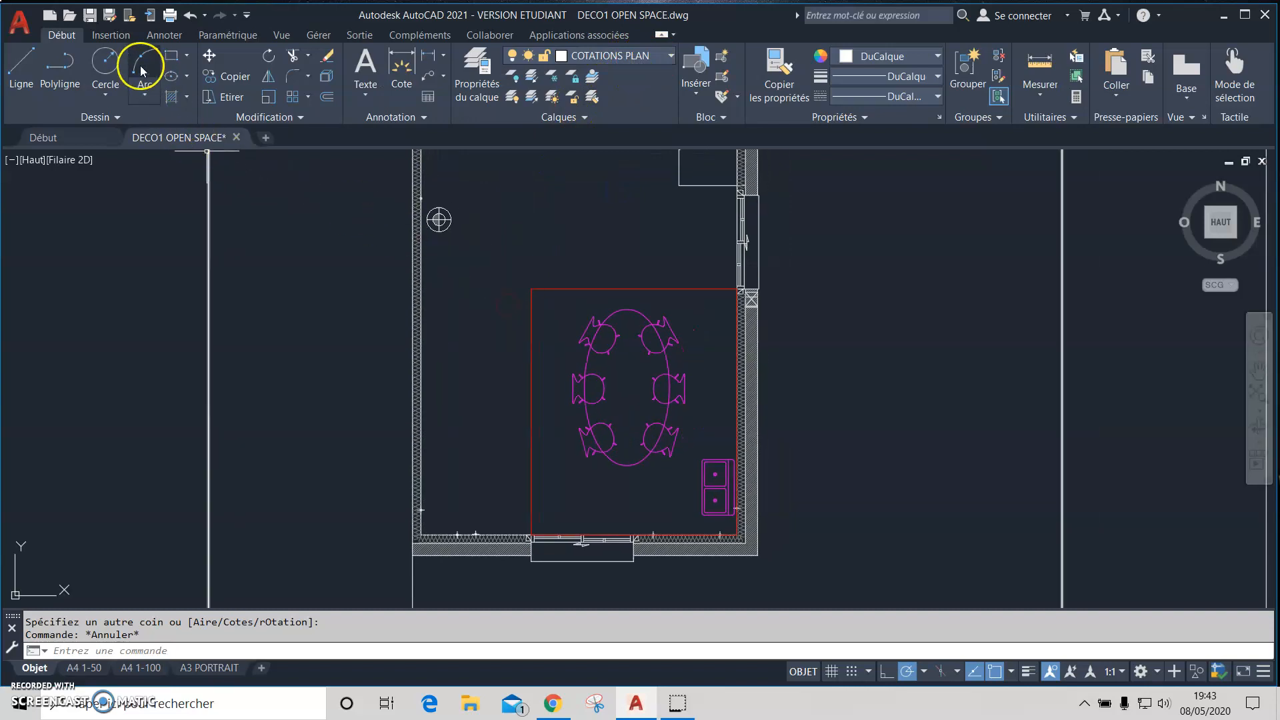
pyautogui.click(110, 35)
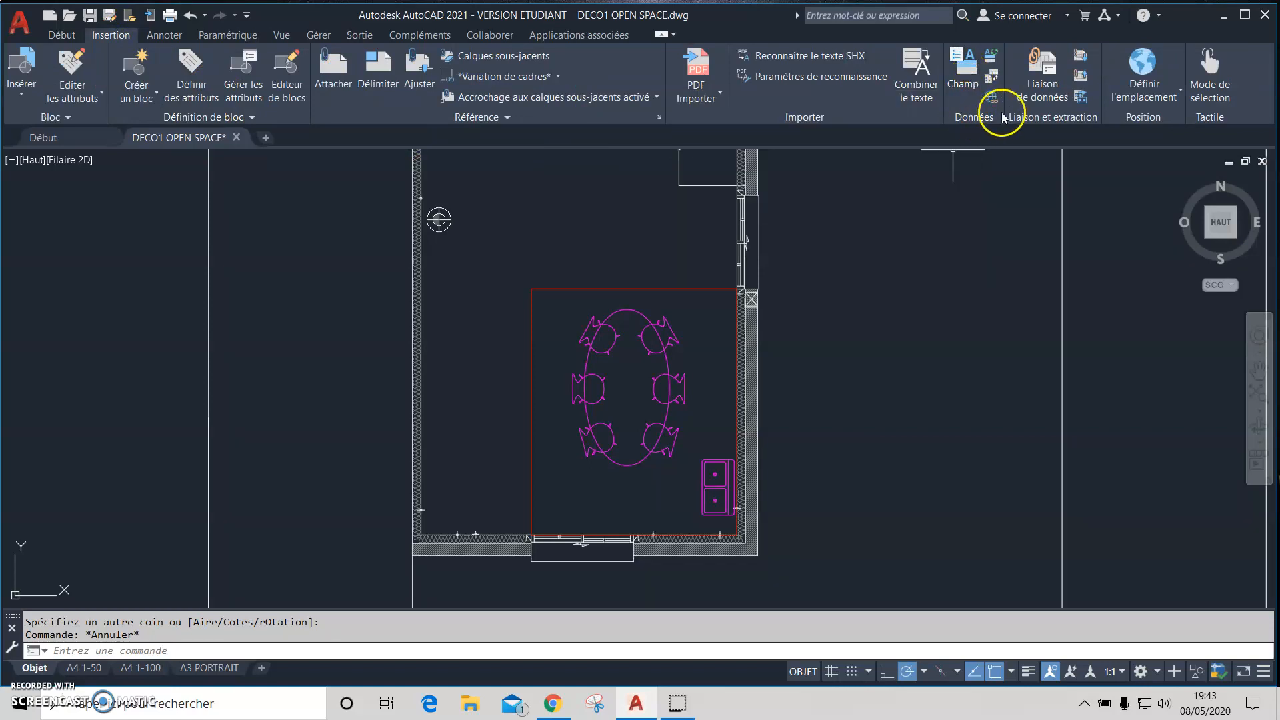
pyautogui.click(960, 66)
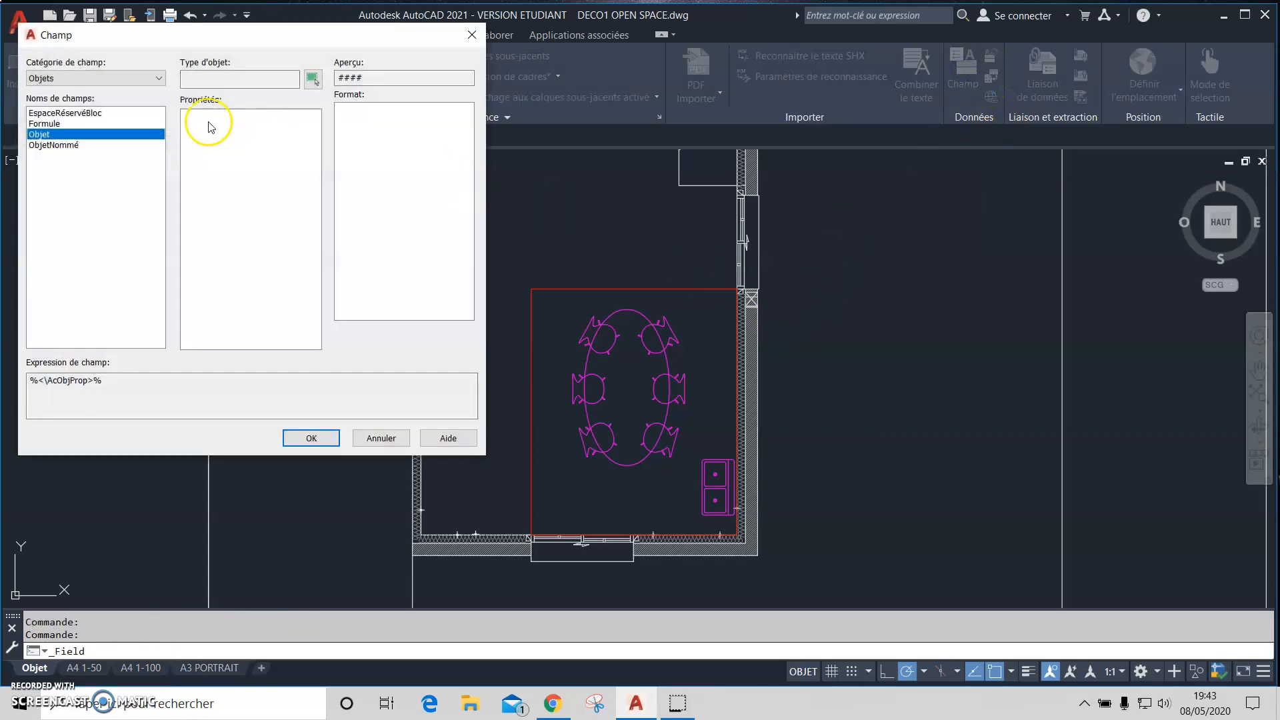
pyautogui.moveTo(207, 34); pyautogui.dragTo(261, 186)
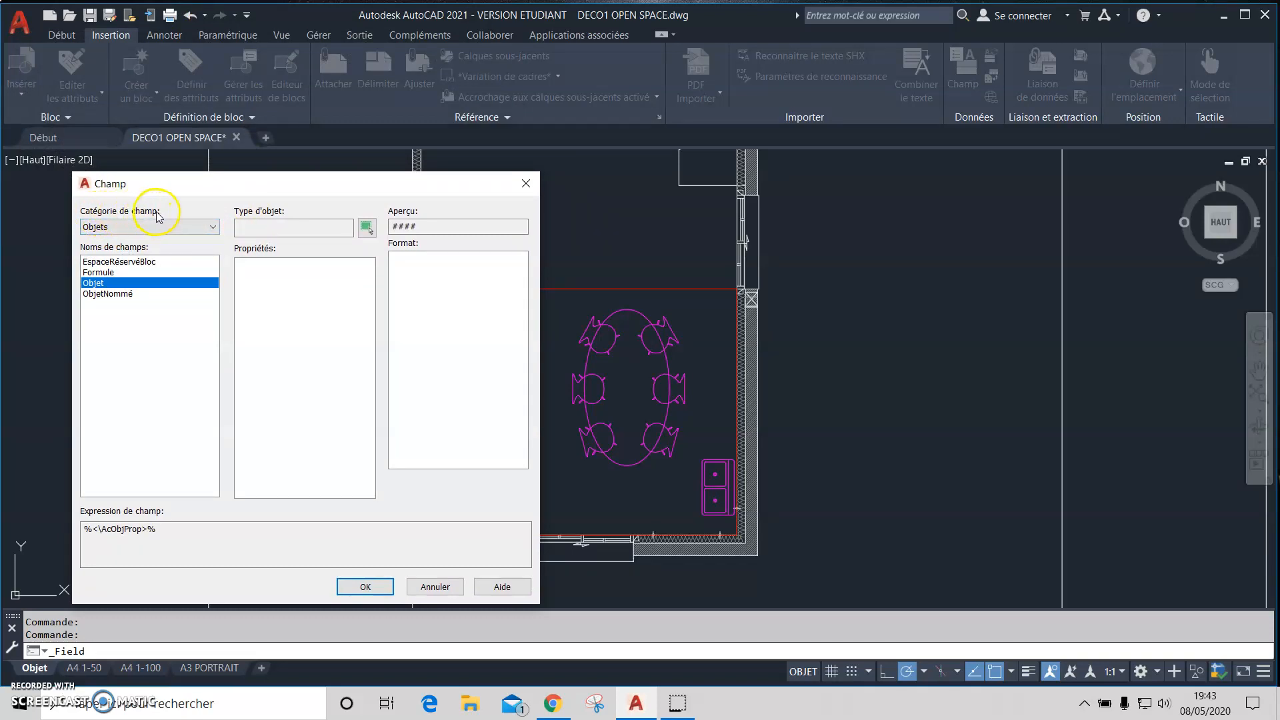
pyautogui.click(149, 229)
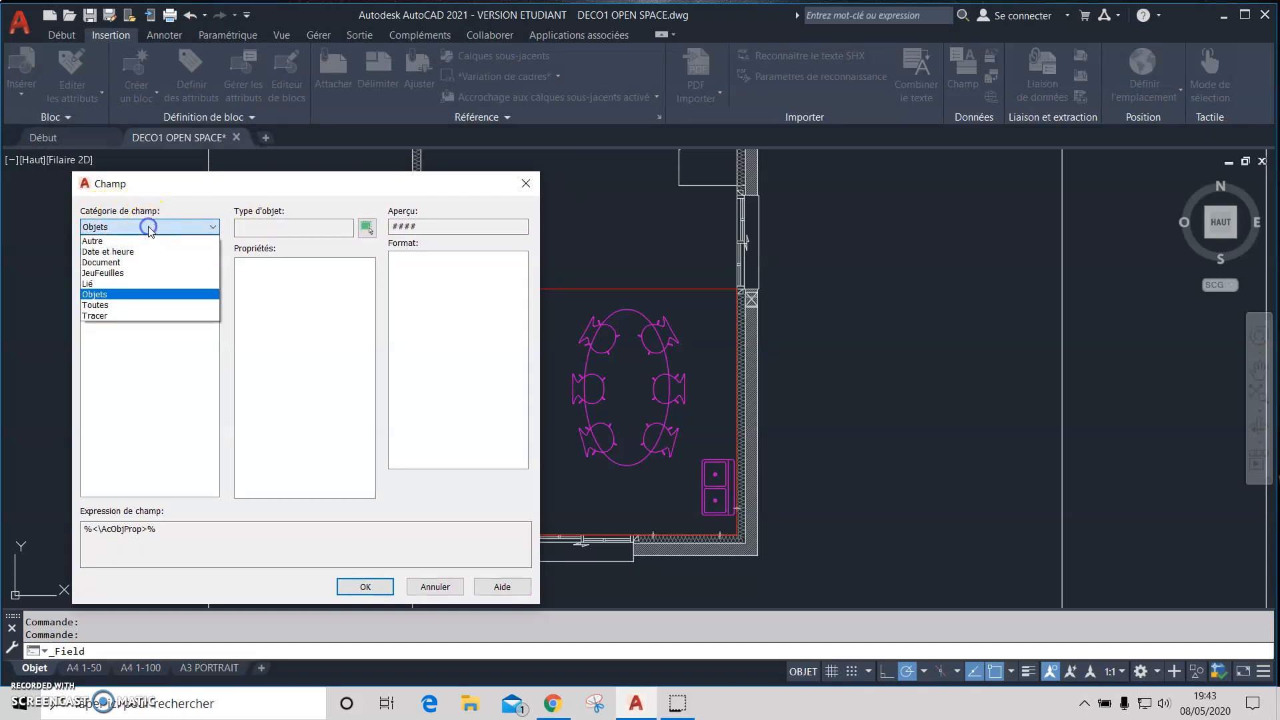
pyautogui.click(135, 297)
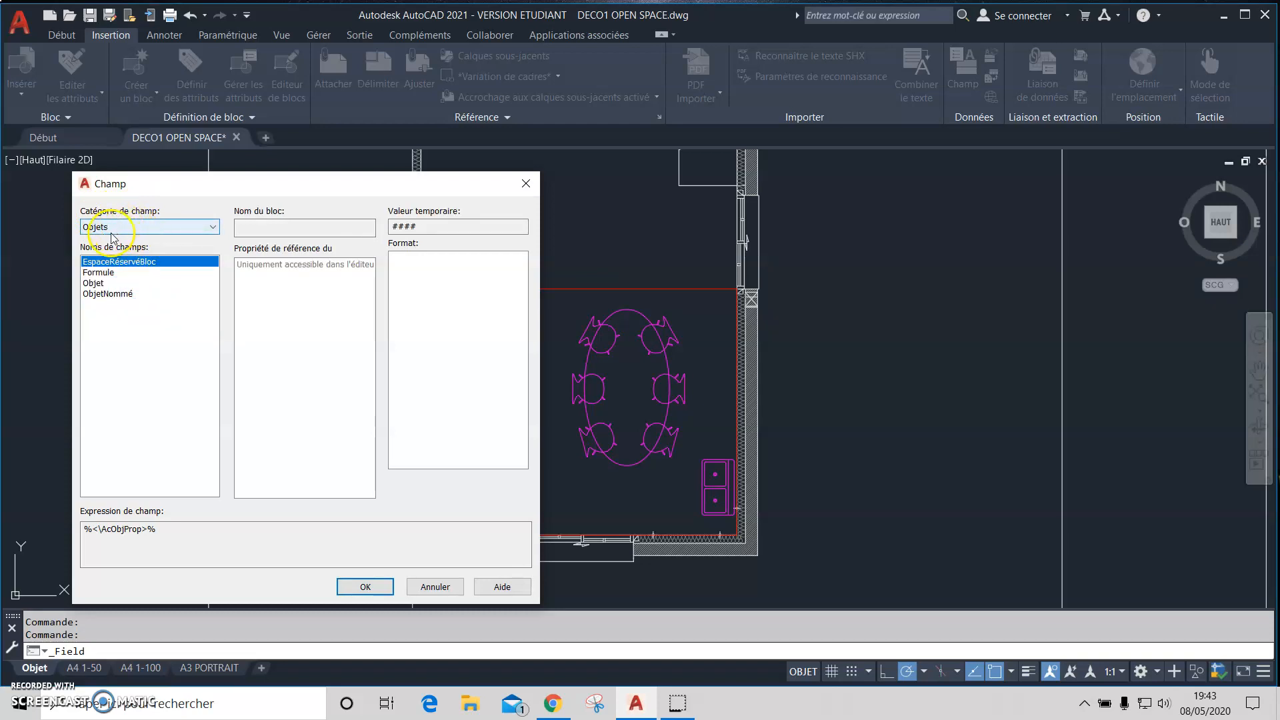
pyautogui.click(94, 284)
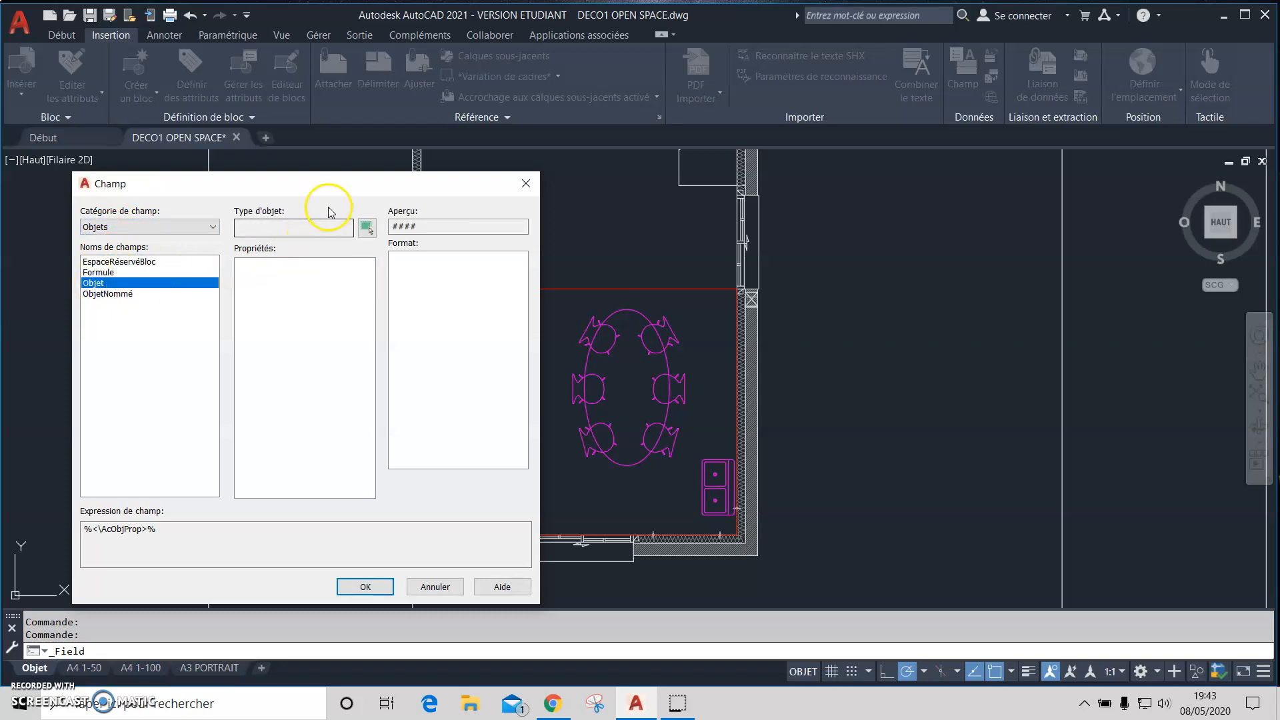
pyautogui.click(366, 227)
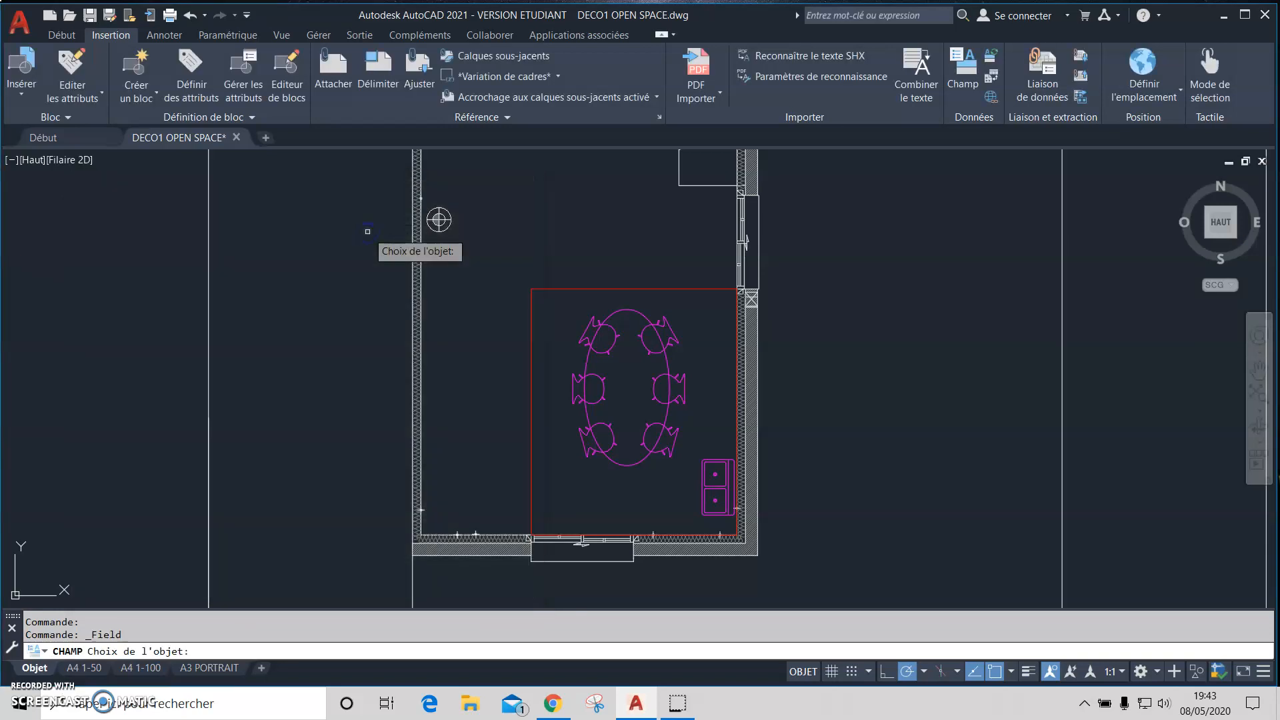
pyautogui.click(588, 292)
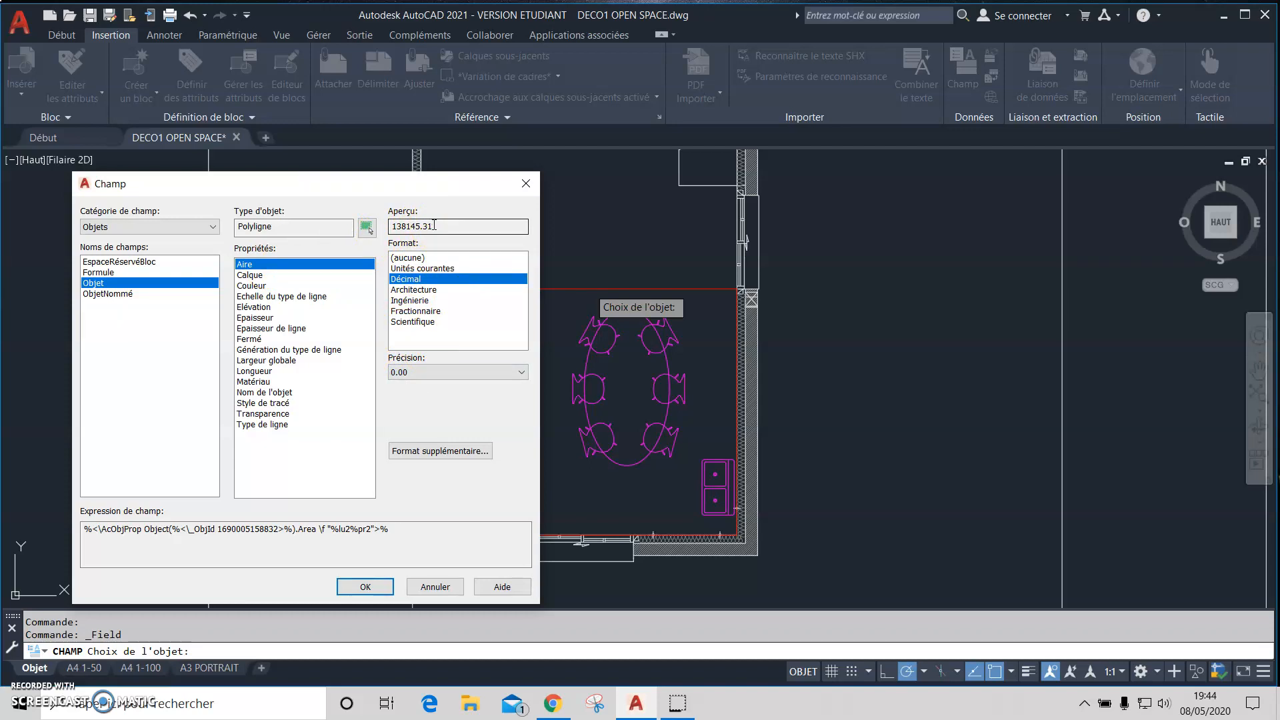
# Set the area field's number format to Décimal with a precision of 0.00.
pyautogui.click(452, 269)
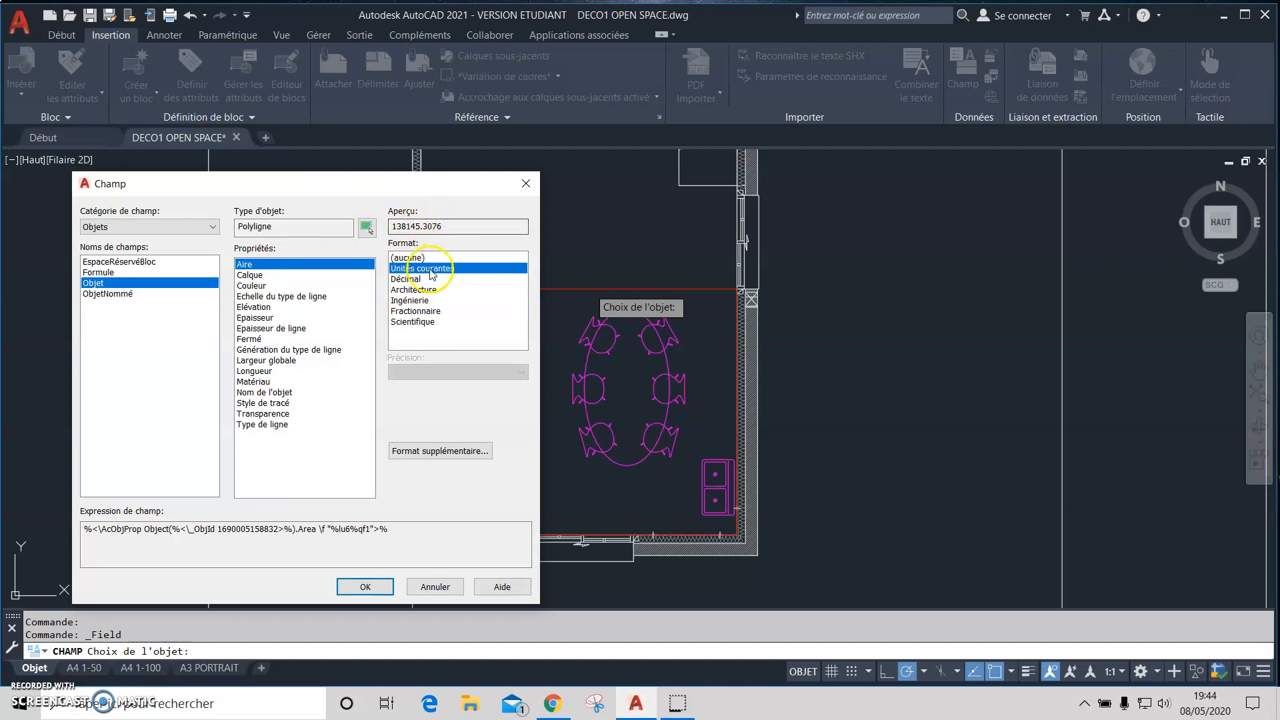
pyautogui.click(426, 279)
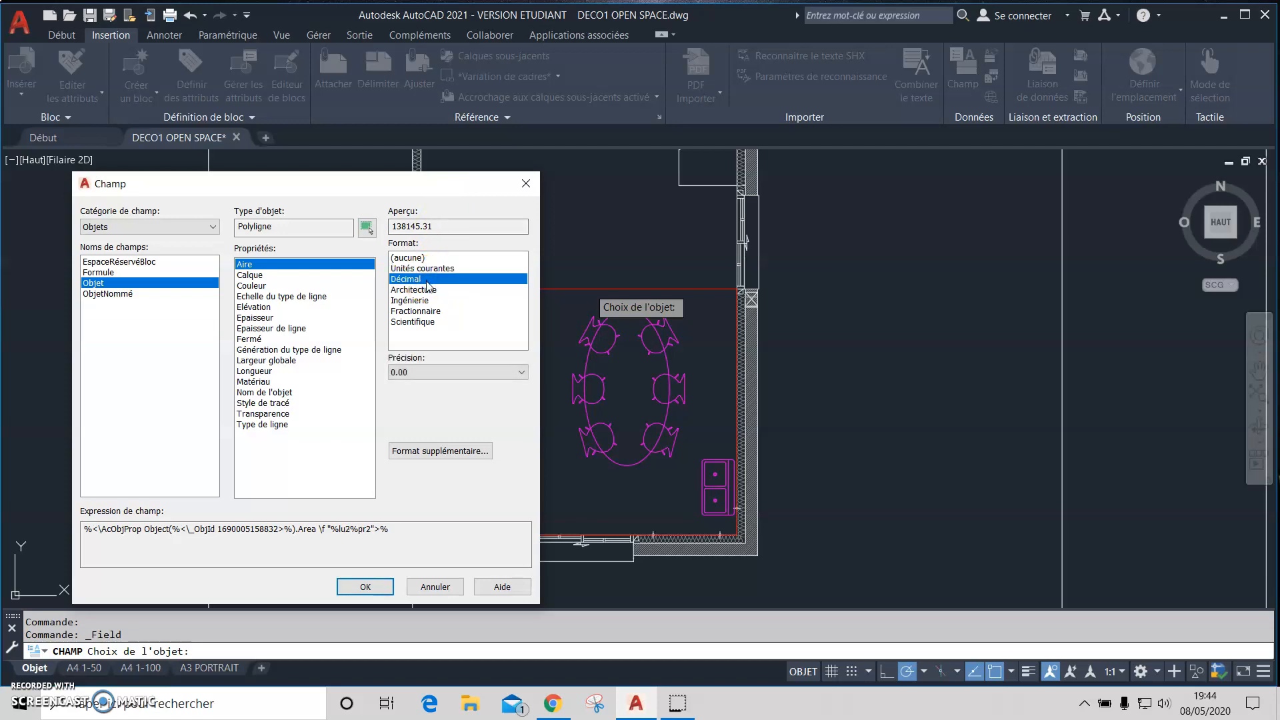
pyautogui.click(411, 372)
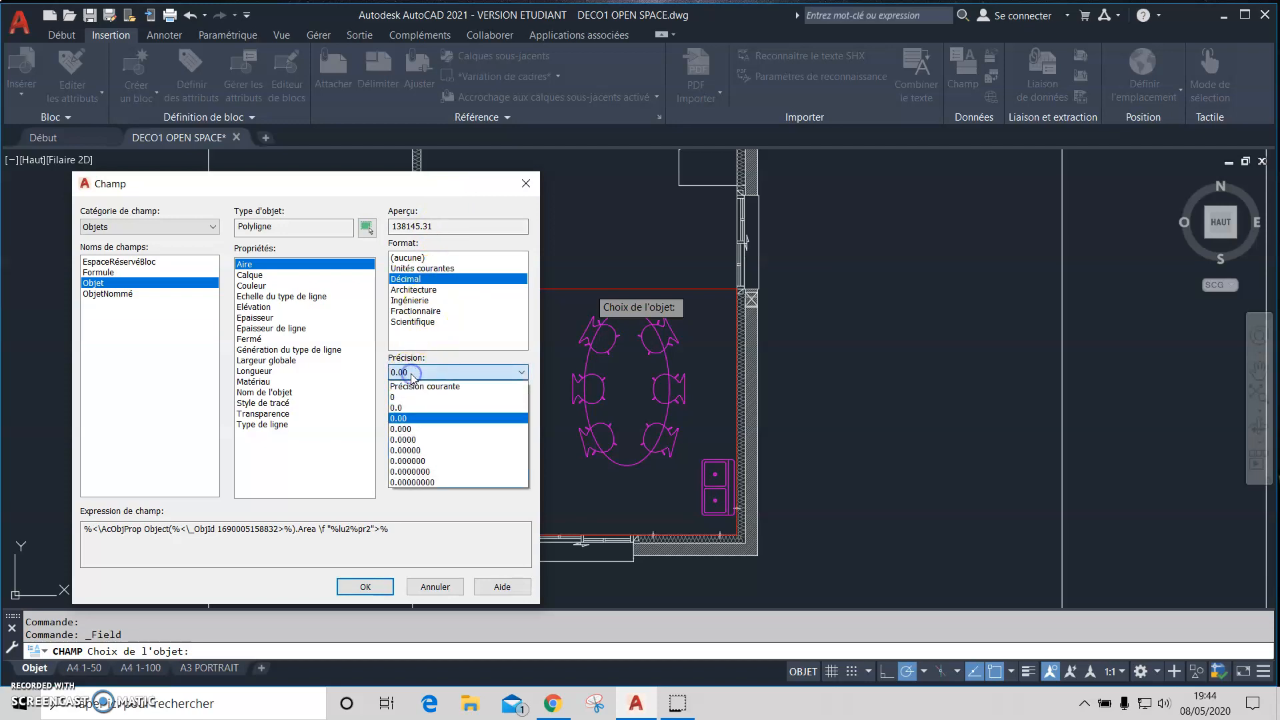
pyautogui.click(412, 419)
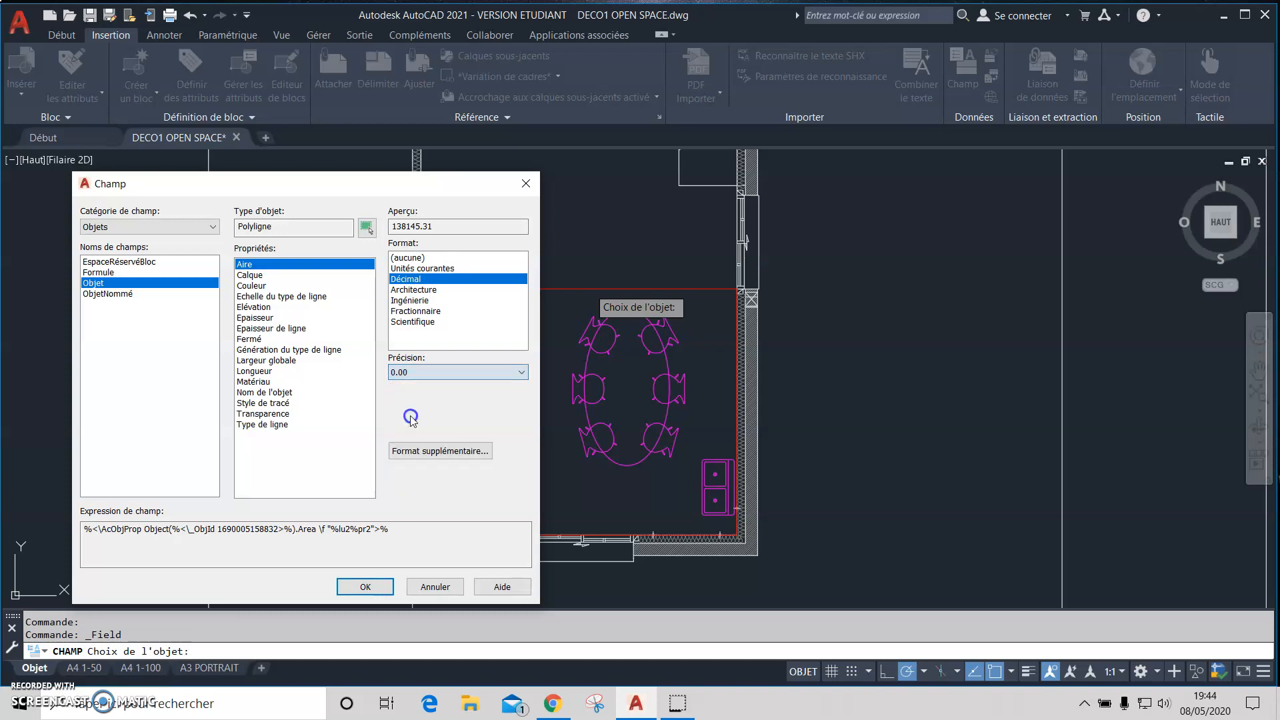
# In the field's additional format, set conversion factor 0.0001, prefix "Espace repas " and suffix " m²".
pyautogui.click(456, 453)
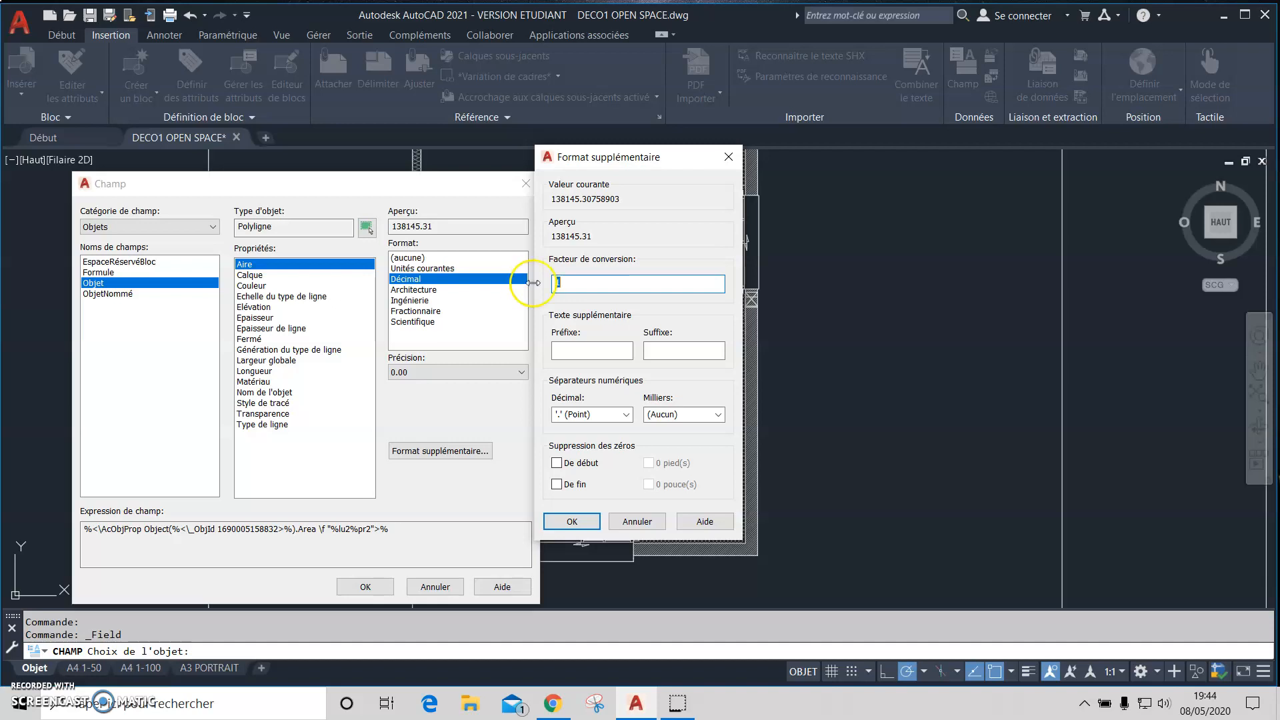
pyautogui.click(551, 284)
pyautogui.click(552, 283)
pyautogui.write('000')
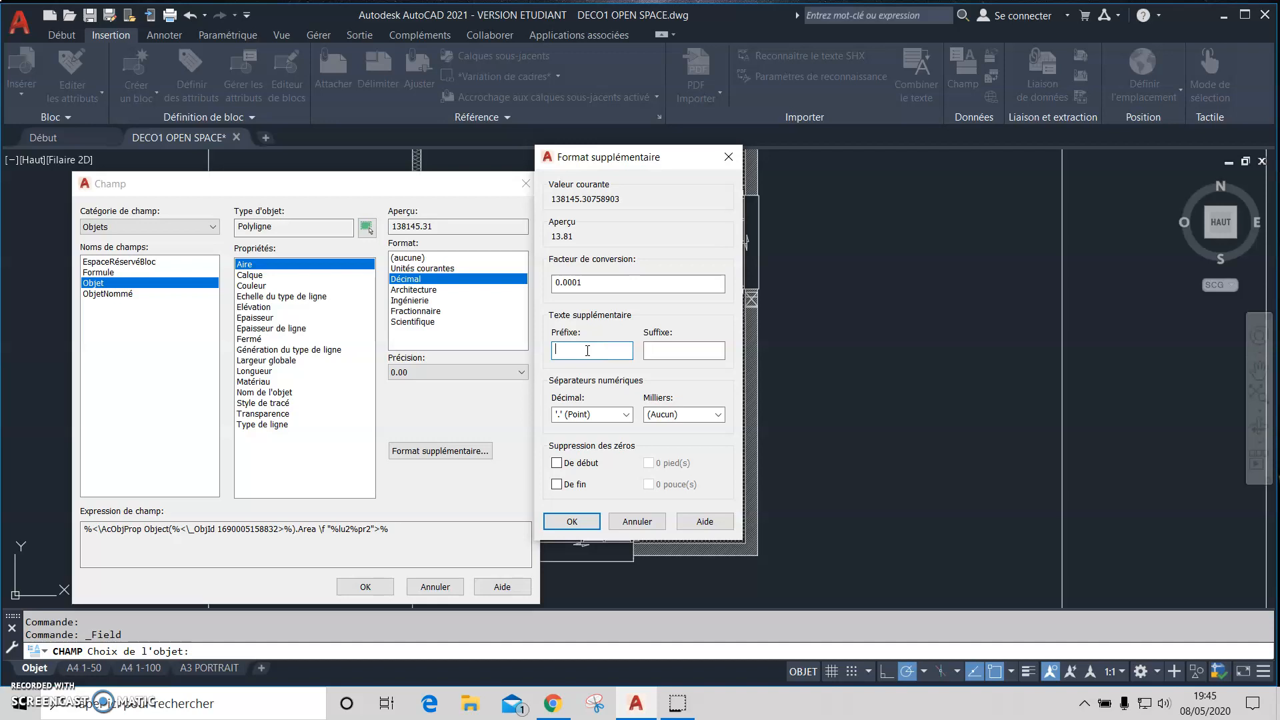
pyautogui.click(587, 350)
pyautogui.write('Espace repas')
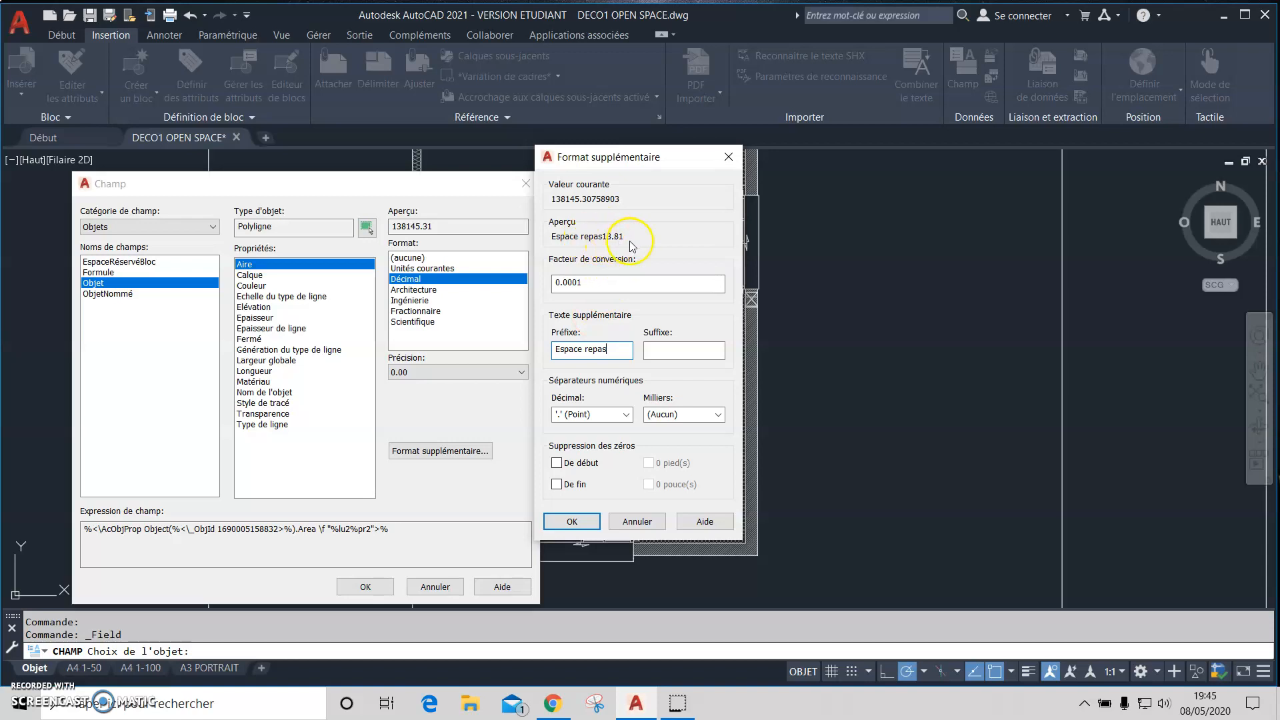
pyautogui.click(667, 350)
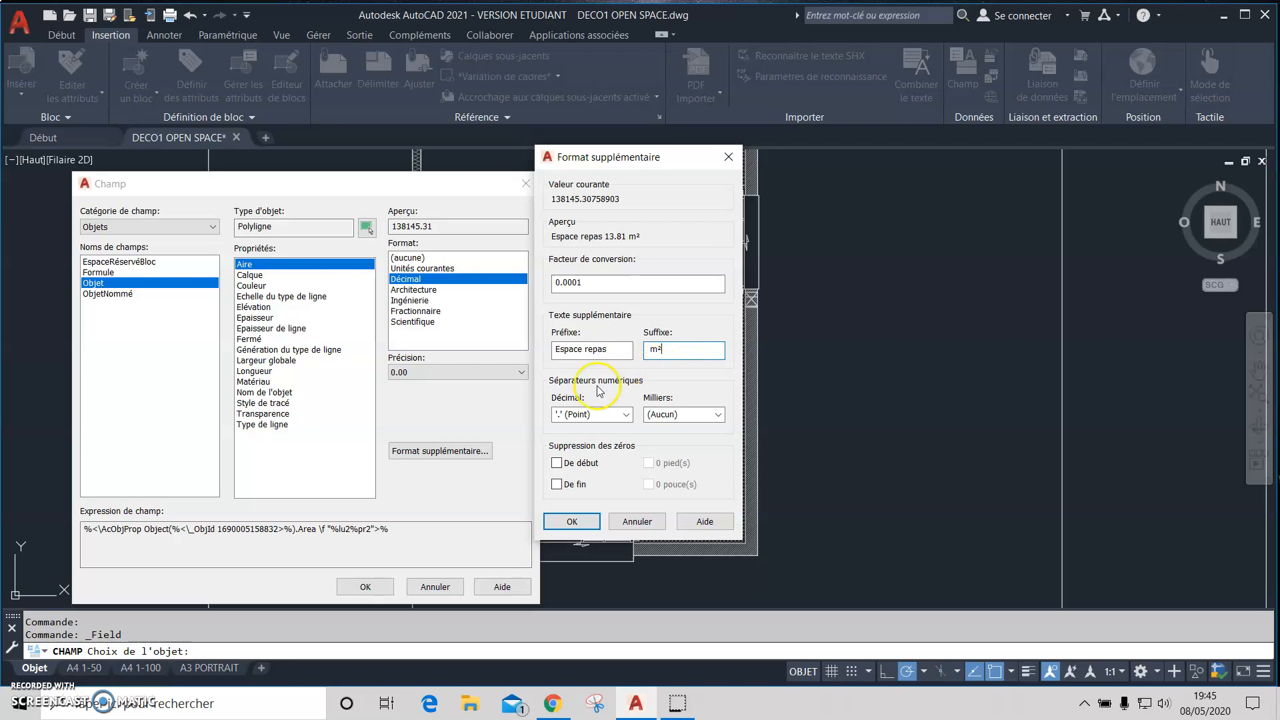
pyautogui.click(572, 527)
pyautogui.click(583, 522)
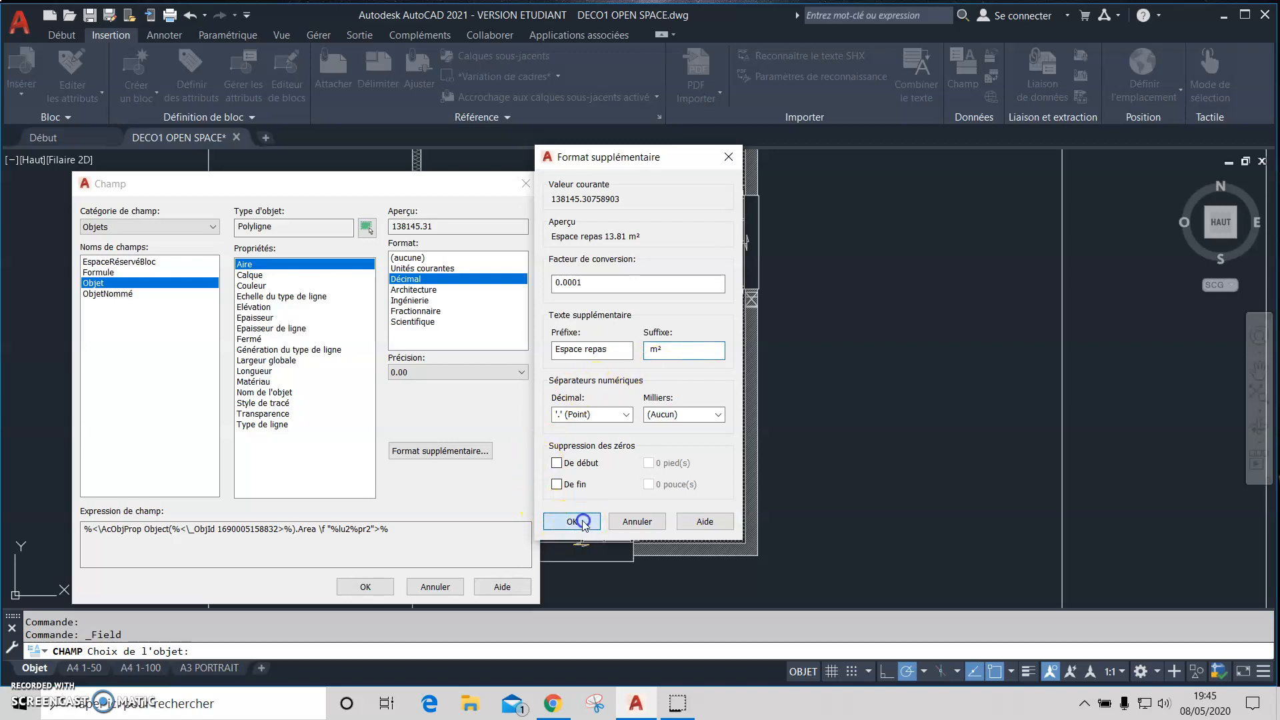
# Accept the field and place its text inside the red rectangle, near the upper-left corner above the dining table.
pyautogui.click(365, 586)
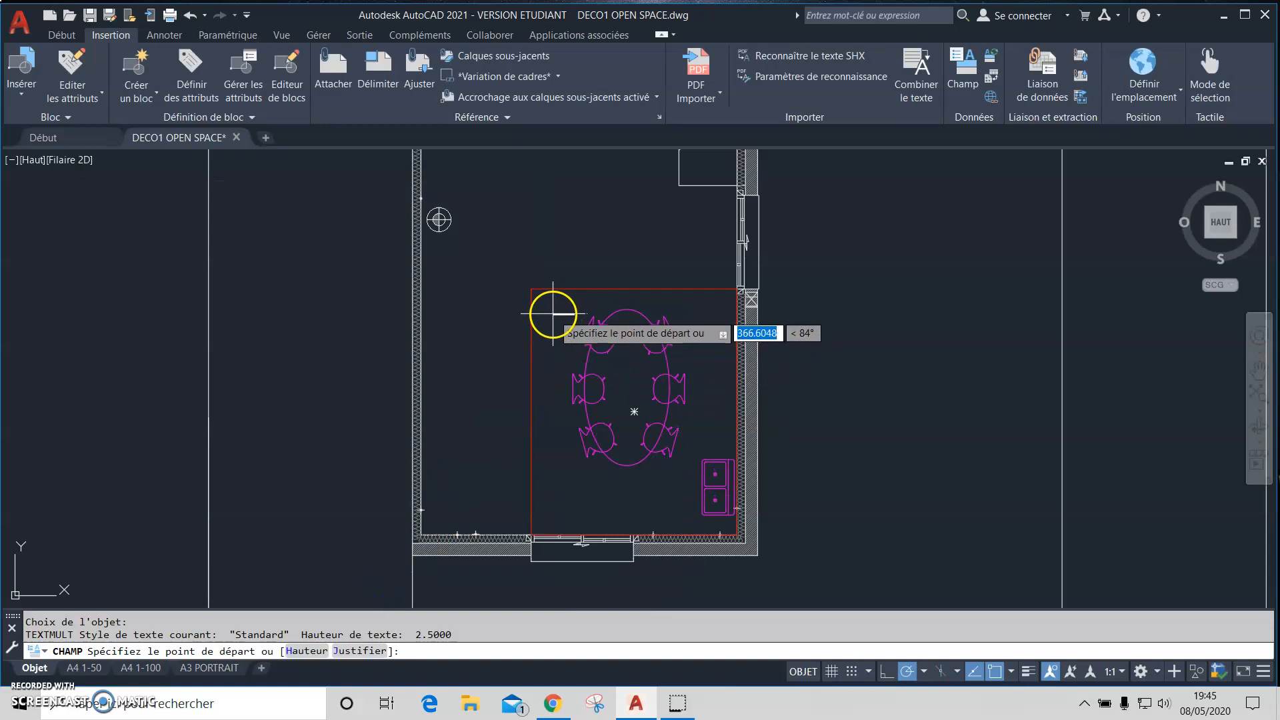
pyautogui.click(552, 314)
pyautogui.scroll(2, 572, 319)
pyautogui.scroll(3, 570, 318)
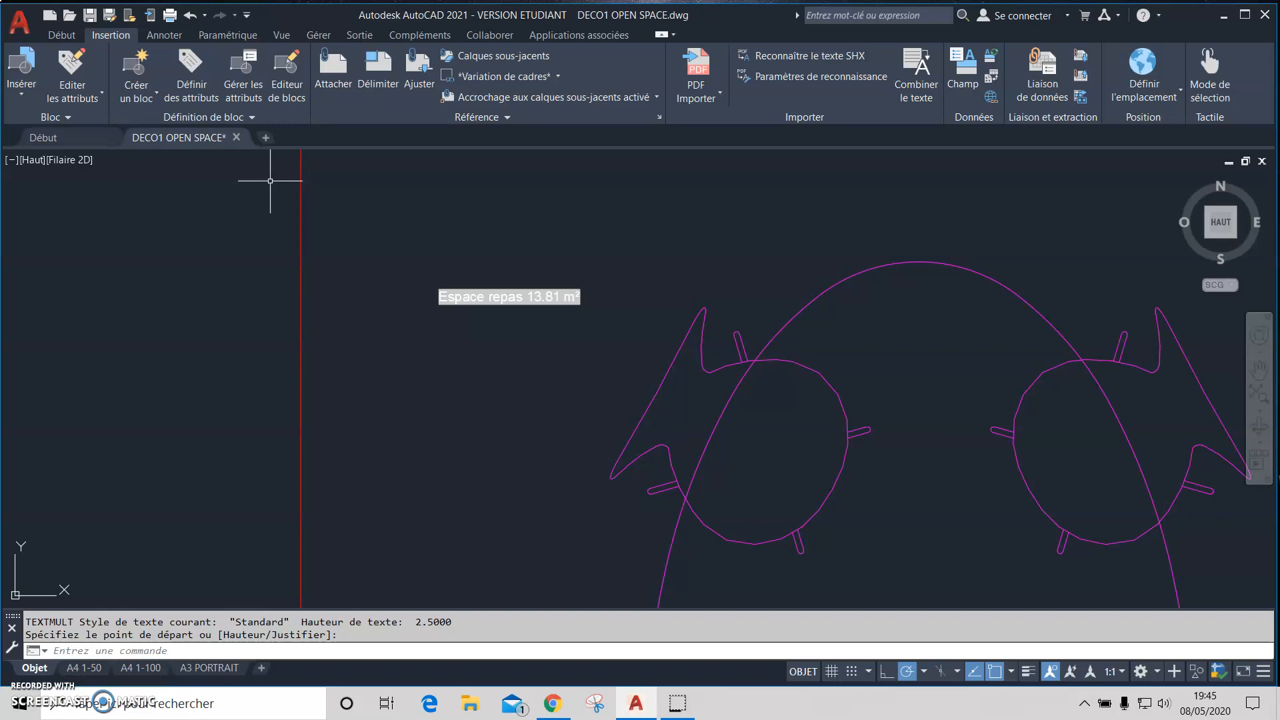
# Give the whole Espace repas label the PDF Arial text style and a text height of 8.
pyautogui.doubleClick(495, 298)
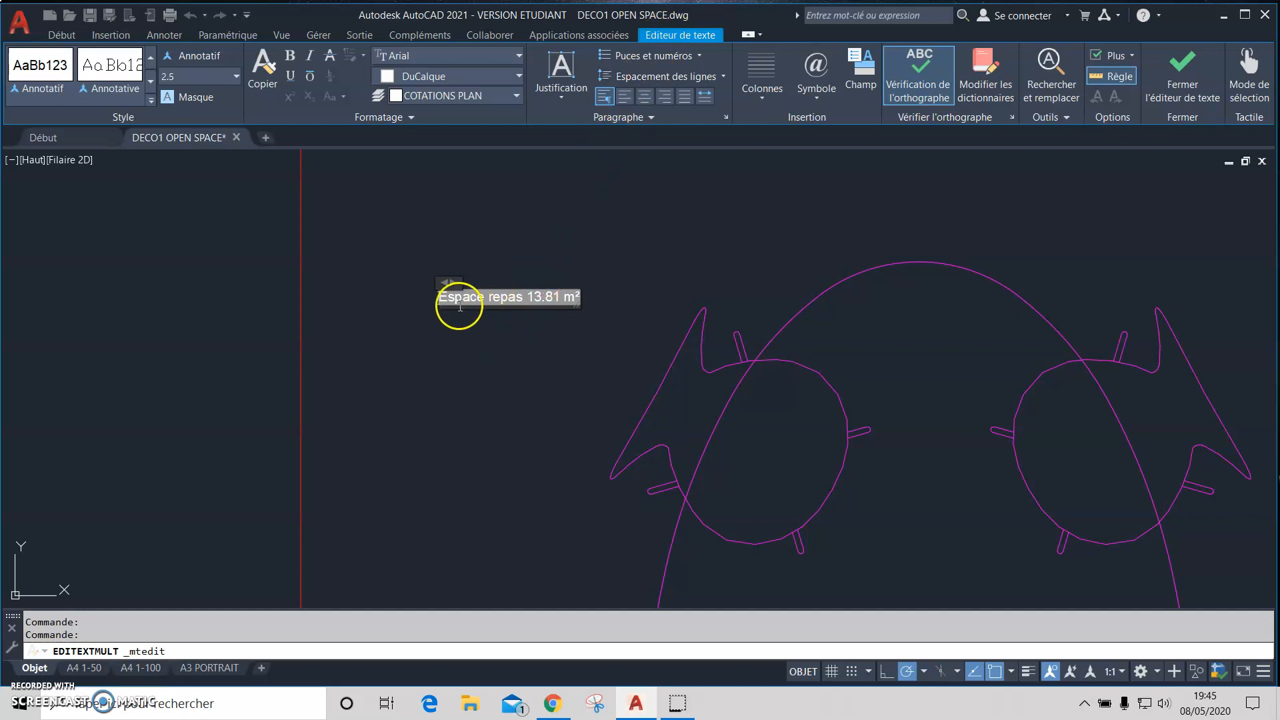
pyautogui.click(436, 295)
pyautogui.doubleClick(453, 296)
pyautogui.moveTo(442, 297); pyautogui.dragTo(572, 301)
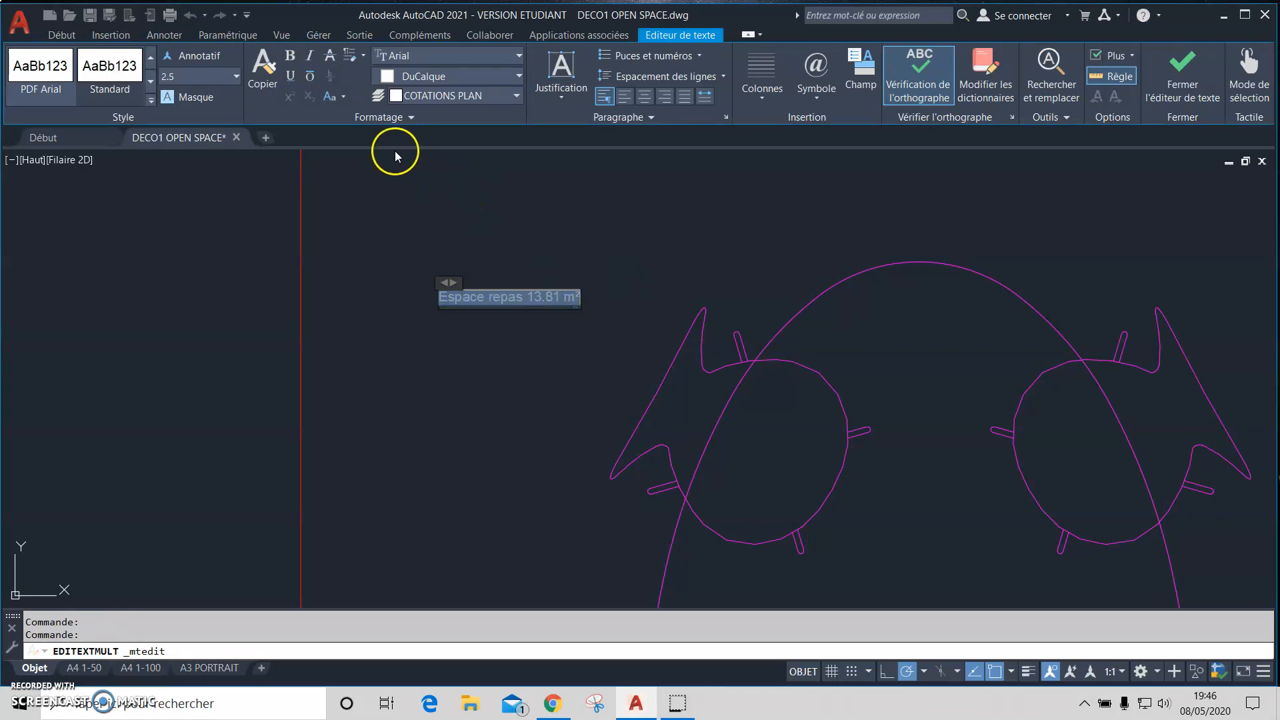
pyautogui.click(184, 83)
pyautogui.doubleClick(192, 81)
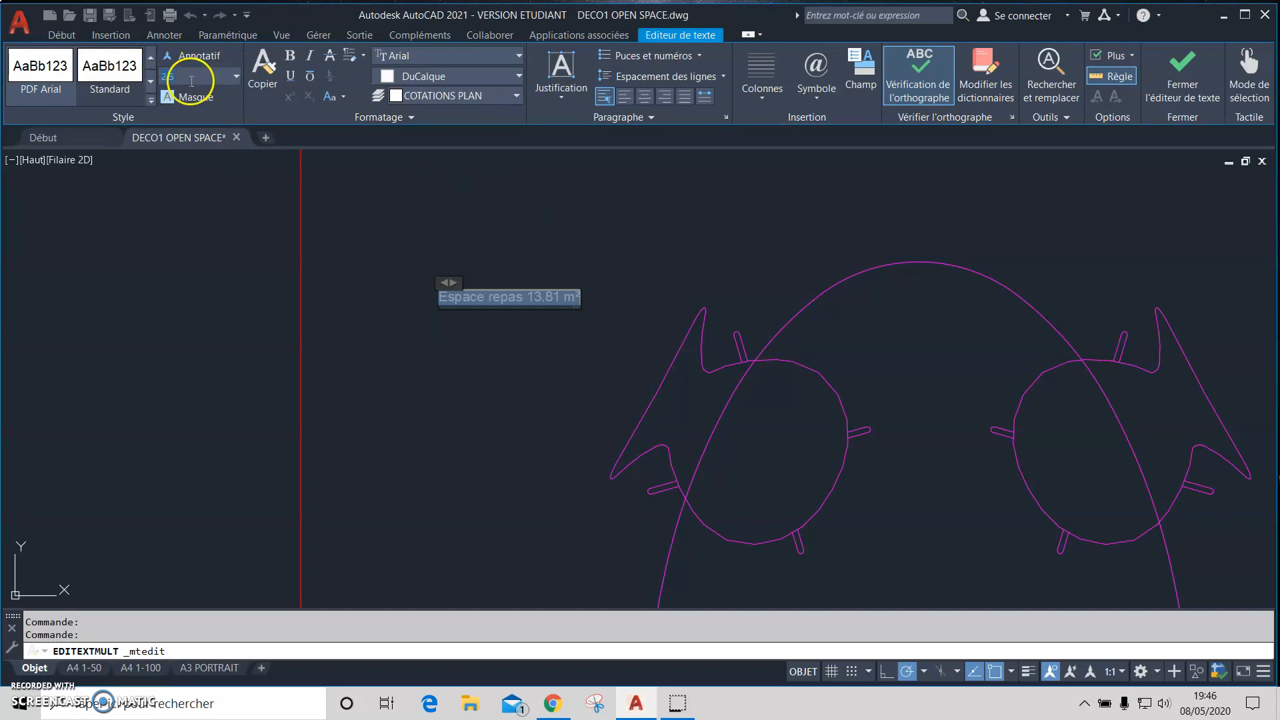
pyautogui.click(37, 83)
pyautogui.write('8')
pyautogui.press('Return')
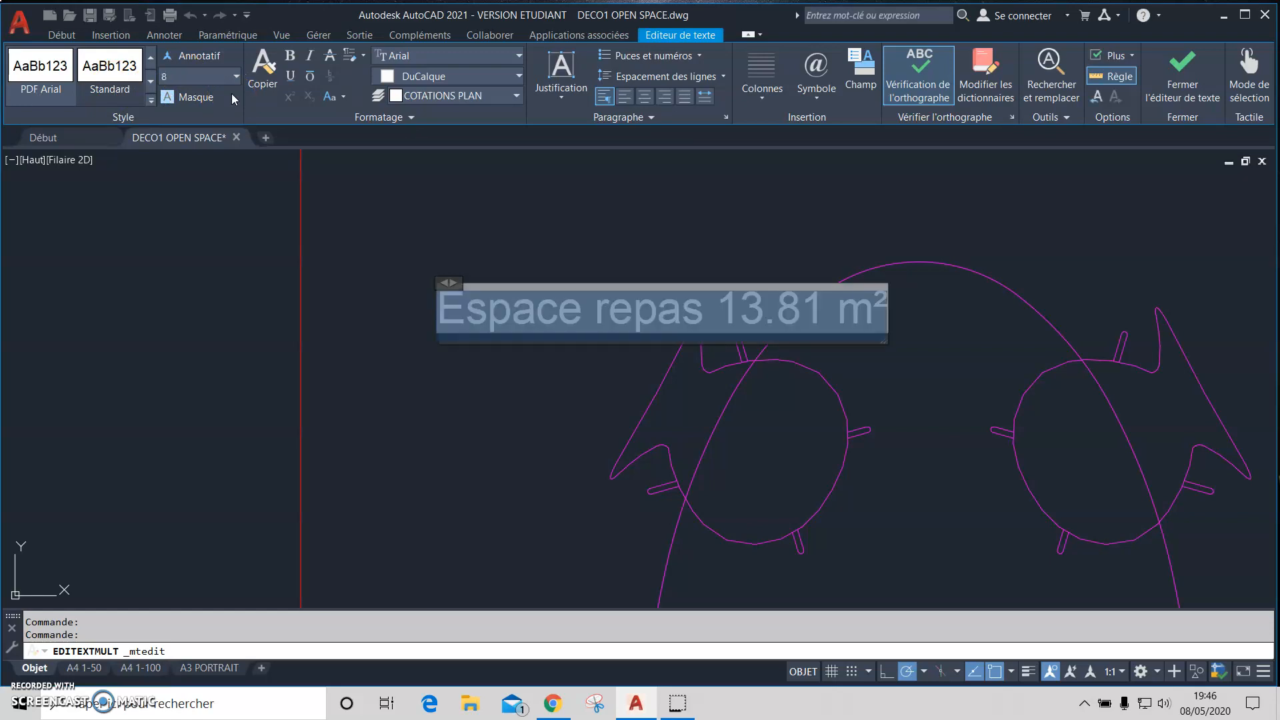
pyautogui.click(300, 197)
pyautogui.click(1190, 73)
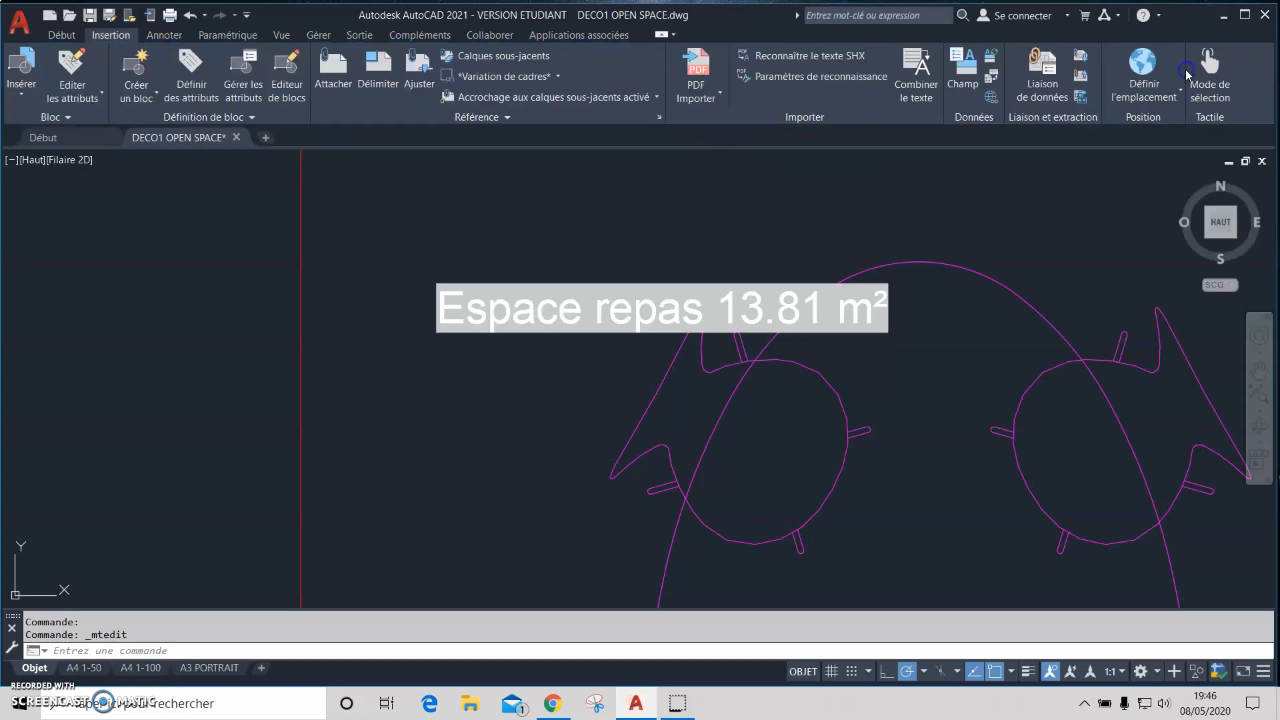
# Move the Espace repas label up and left, closer to the red rectangle's upper-left corner and clear of the chairs.
pyautogui.click(717, 291)
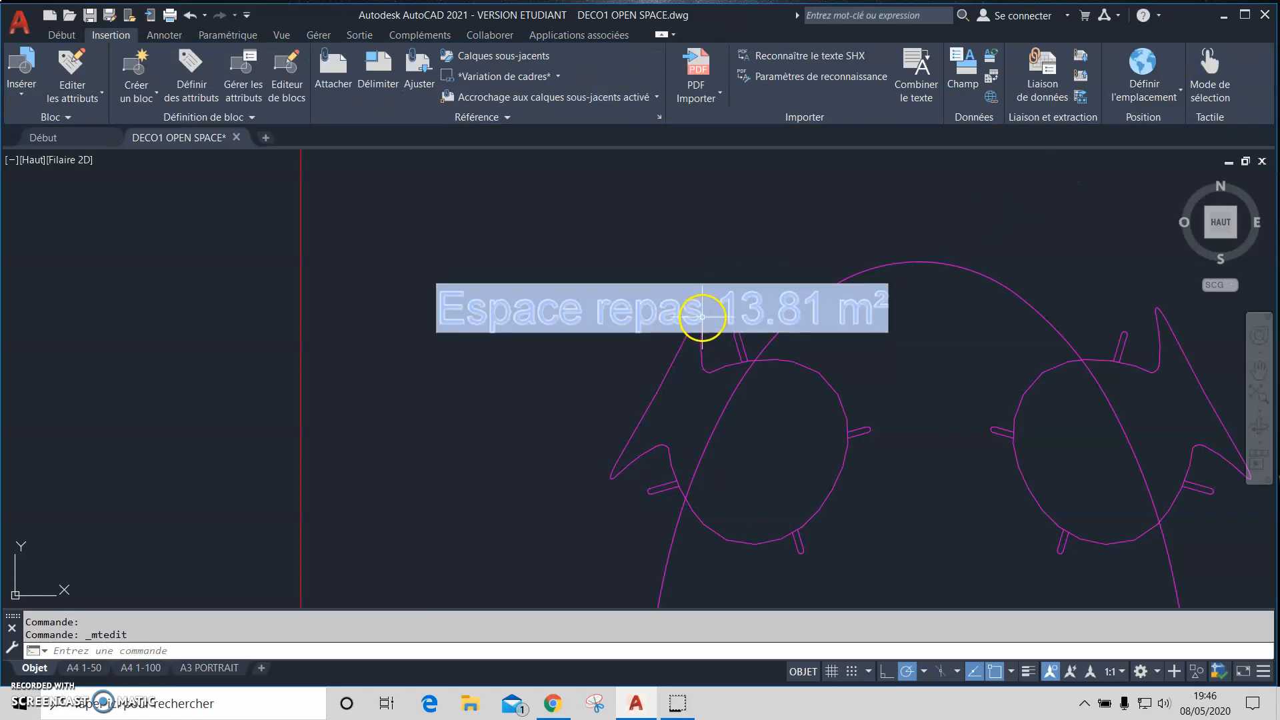
pyautogui.scroll(-2, 603, 321)
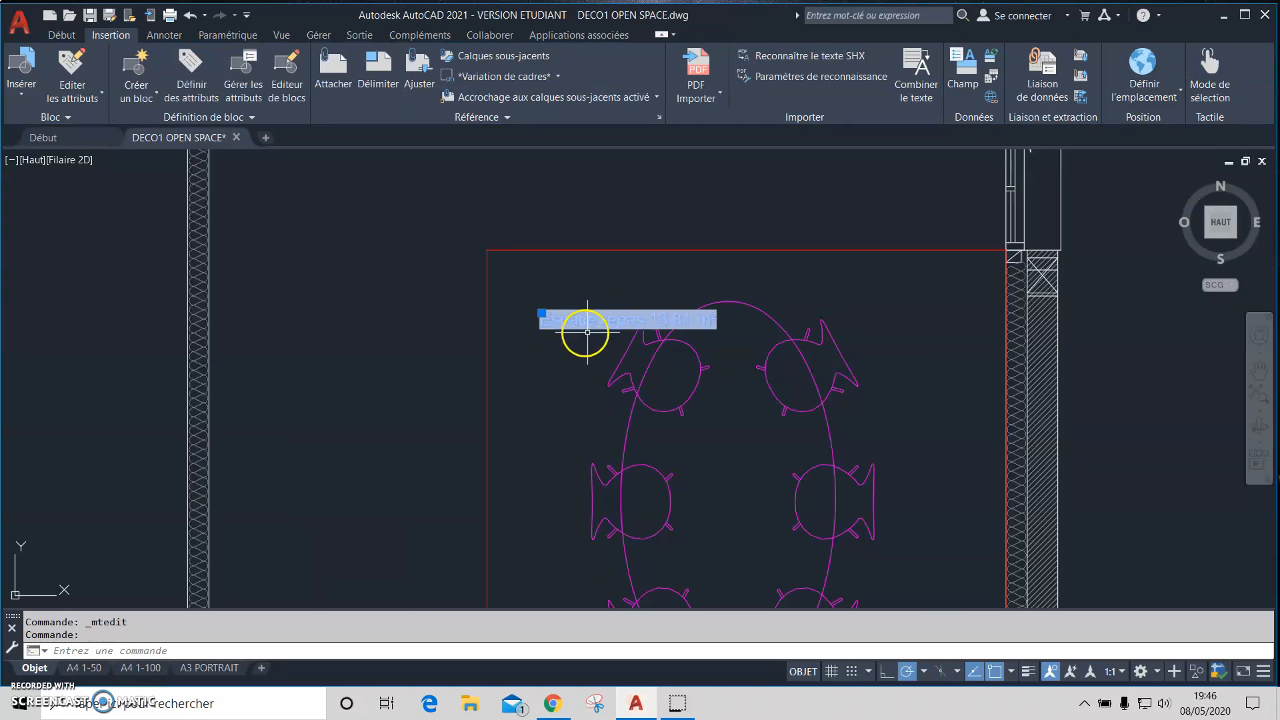
pyautogui.click(542, 313)
pyautogui.press('Escape')
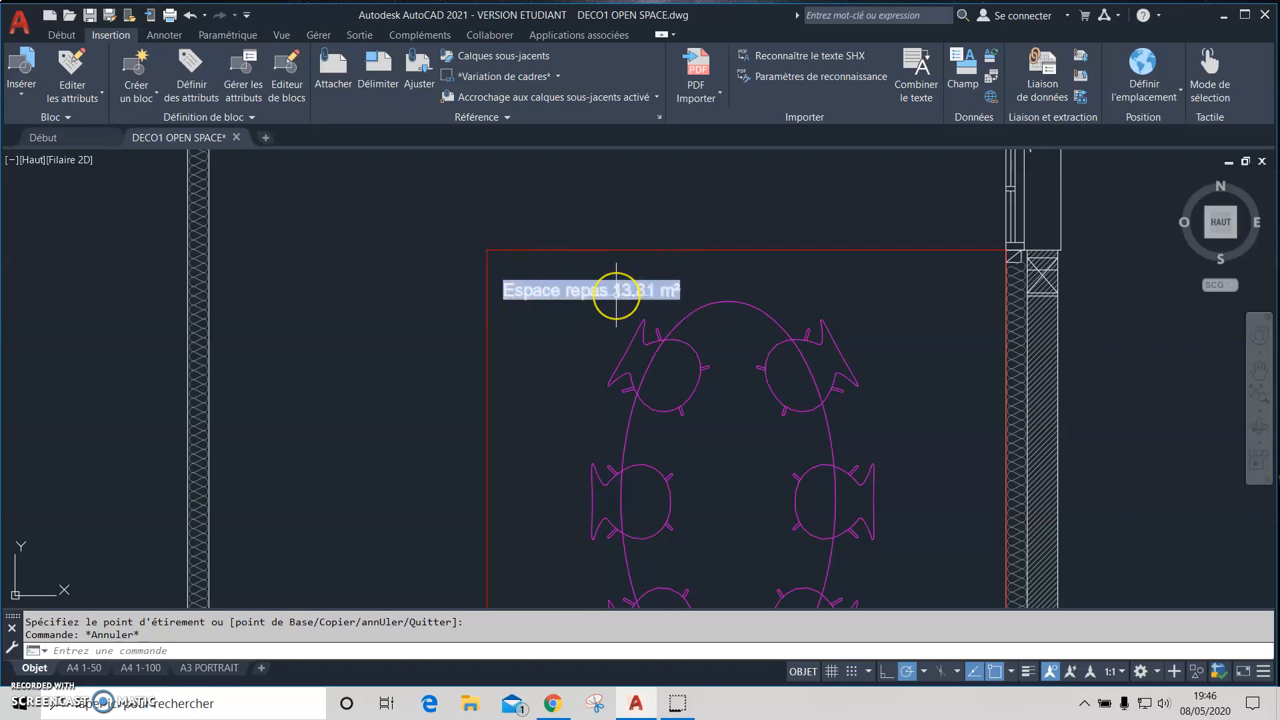
# Stretch the red rectangle's left edge outward, toward the room's left wall, using its midpoint grip.
pyautogui.scroll(4, 616, 304)
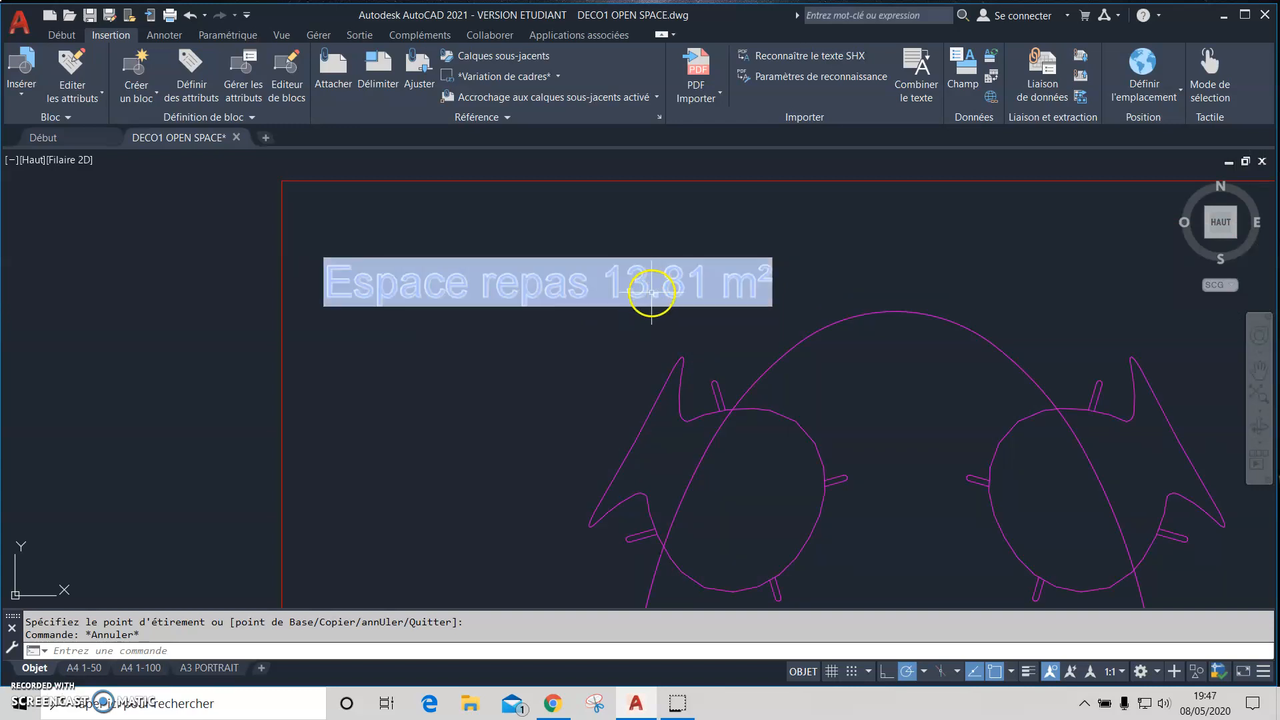
pyautogui.scroll(-2, 644, 299)
pyautogui.scroll(-2, 590, 348)
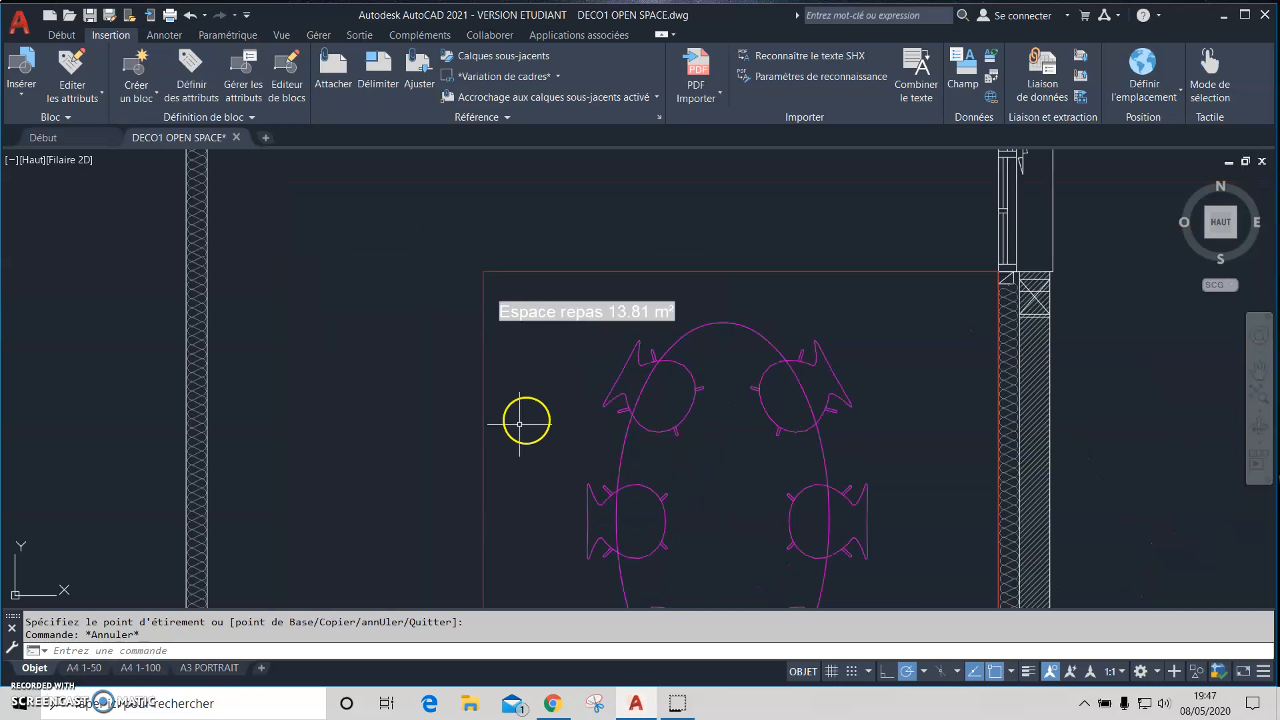
pyautogui.moveTo(523, 417); pyautogui.dragTo(546, 320, button='middle')
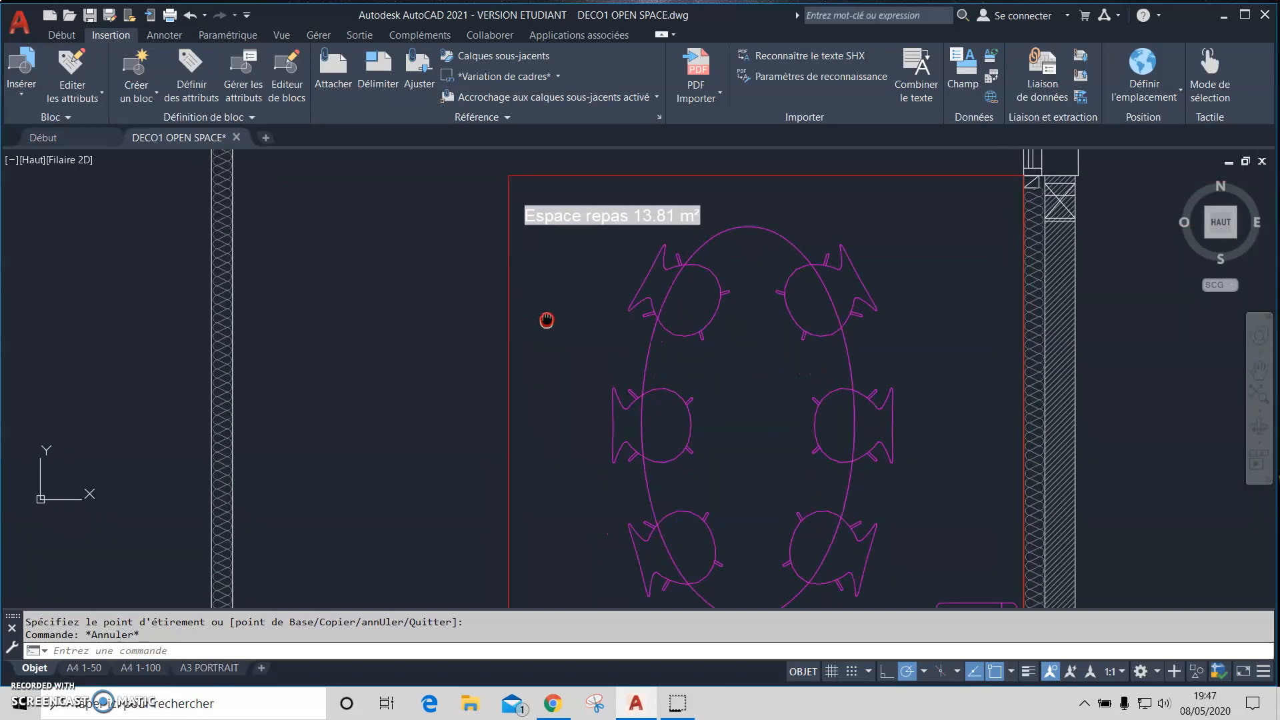
pyautogui.click(507, 366)
pyautogui.scroll(-2, 555, 378)
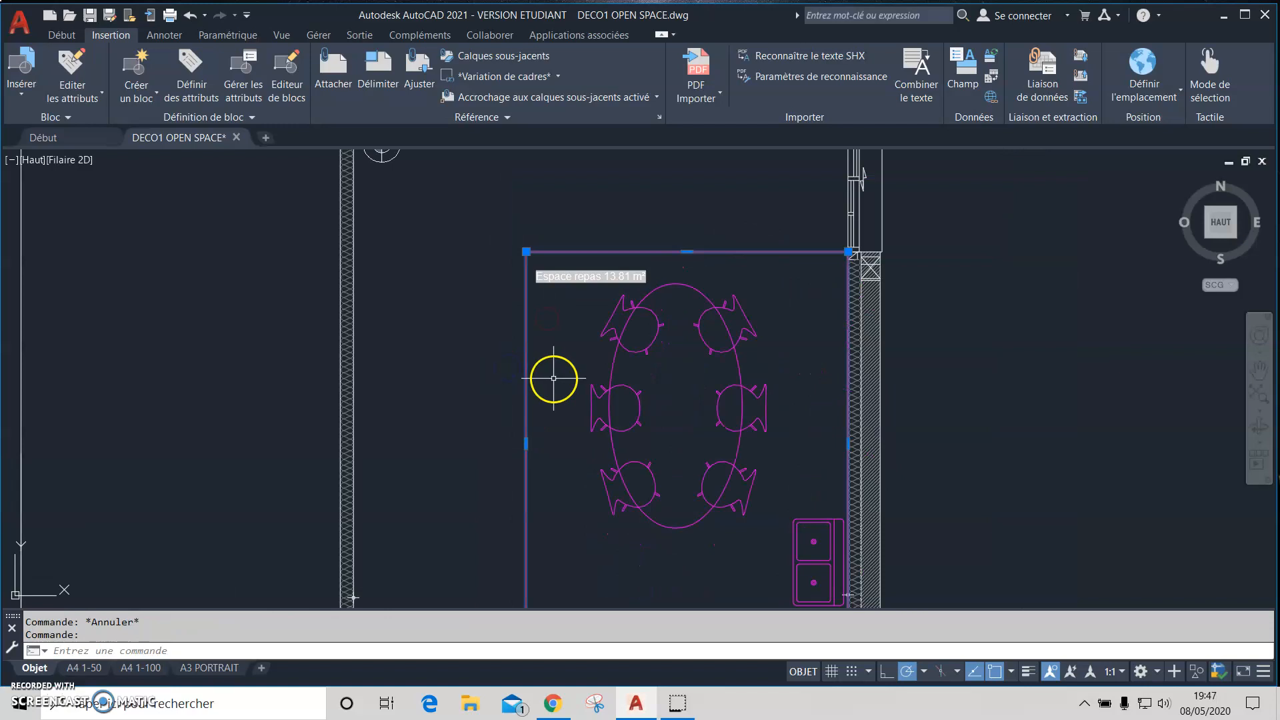
pyautogui.moveTo(551, 443)
pyautogui.mouseDown(button='middle')
pyautogui.moveTo(586, 285)
pyautogui.moveTo(575, 333)
pyautogui.mouseUp(button='middle')
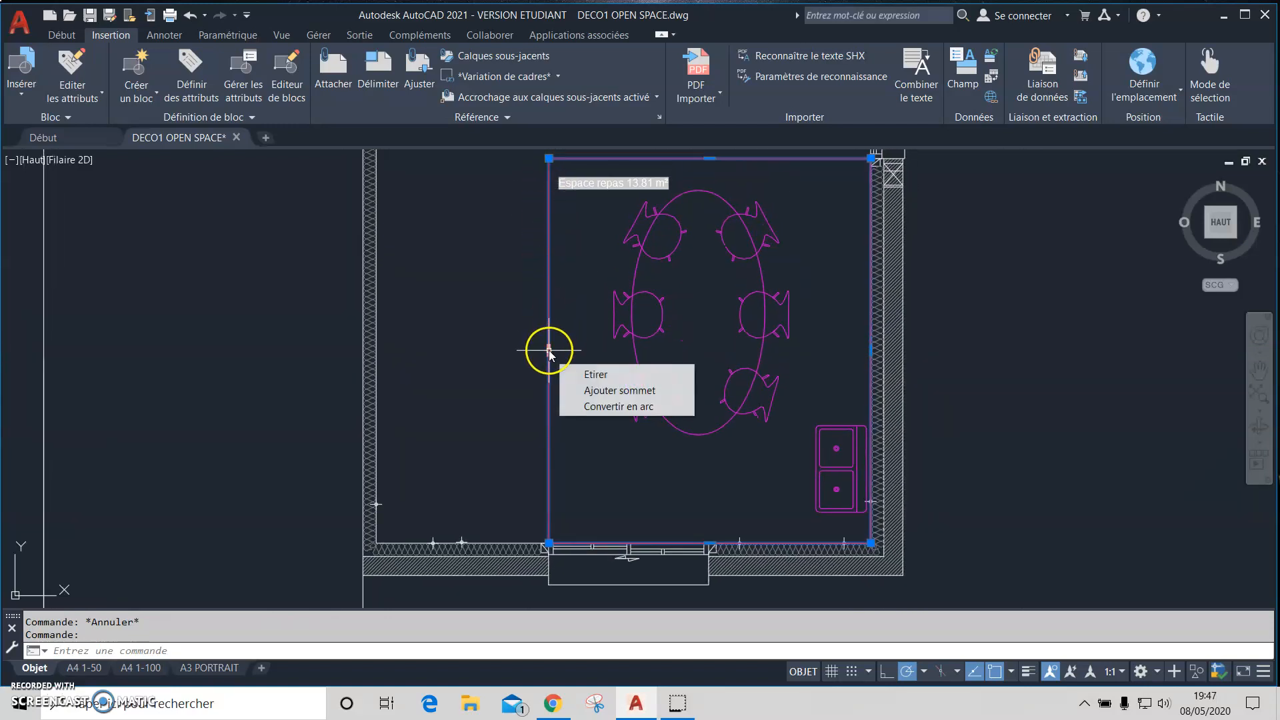
pyautogui.click(549, 349)
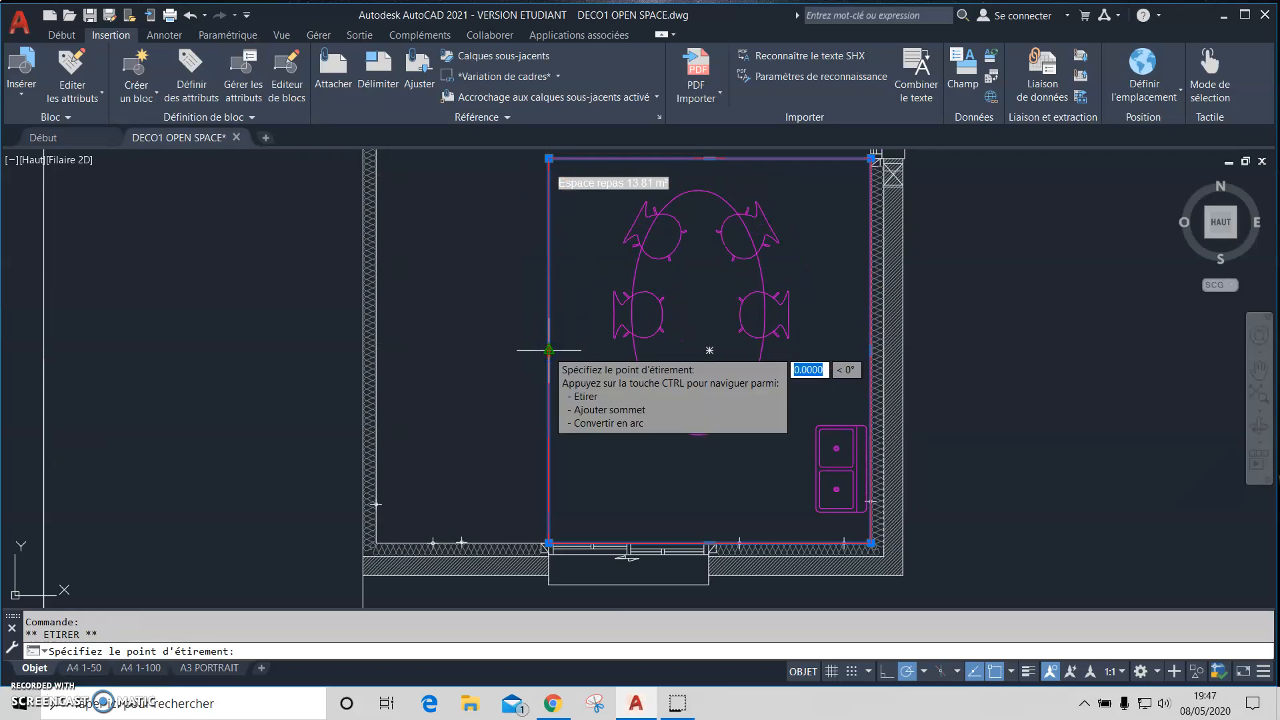
pyautogui.click(472, 349)
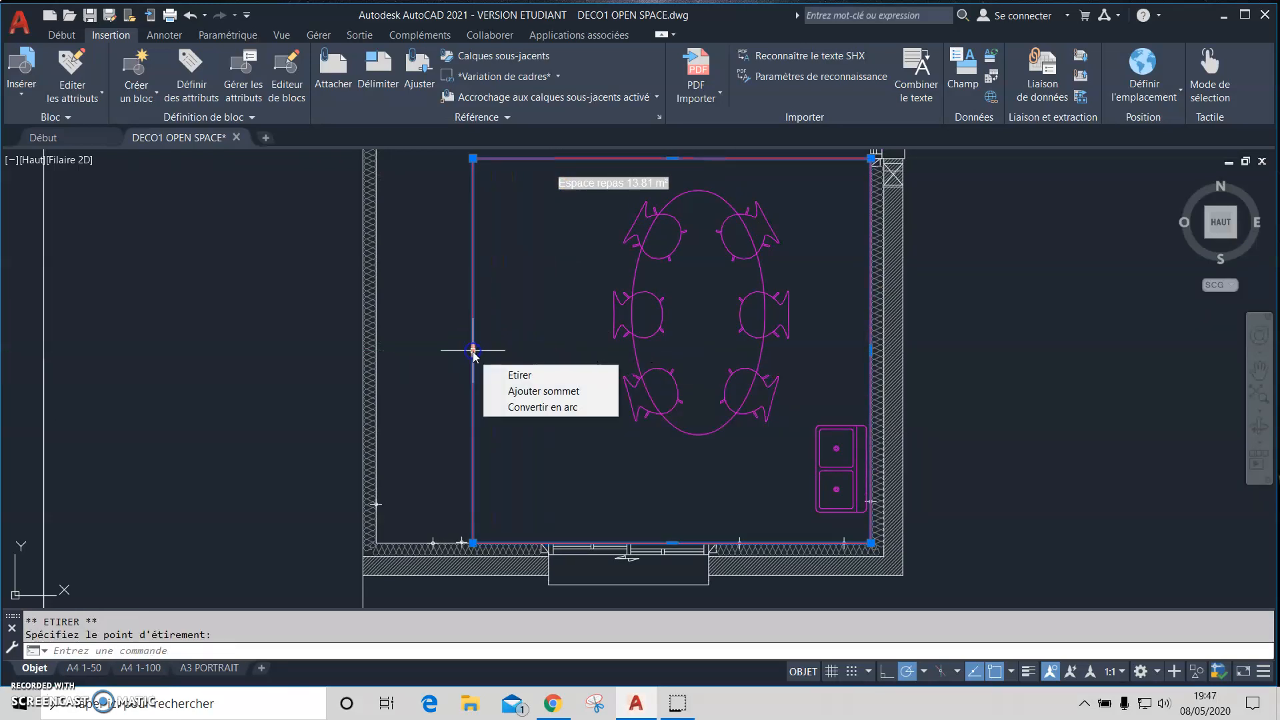
# Update the area field in the Espace repas label with METTREAJOURCHAMP.
pyautogui.moveTo(624, 218); pyautogui.dragTo(611, 288, button='middle')
pyautogui.scroll(4, 625, 282)
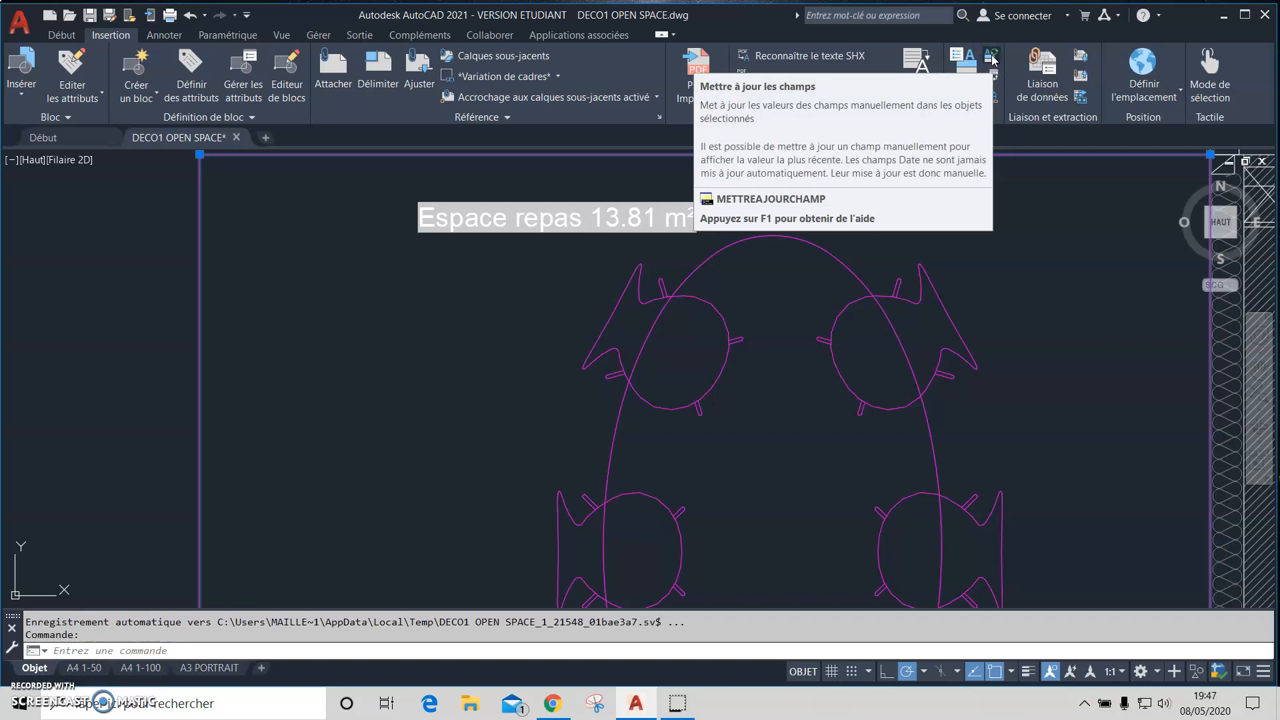
pyautogui.click(991, 59)
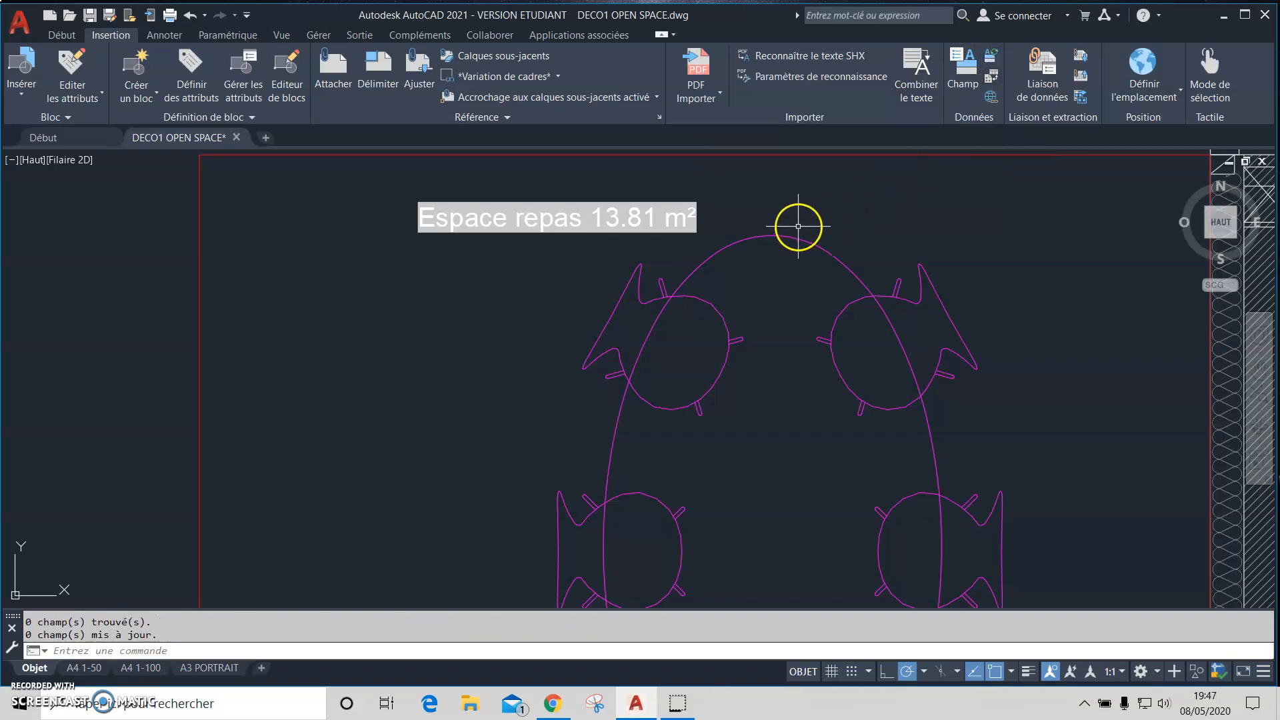
pyautogui.click(689, 205)
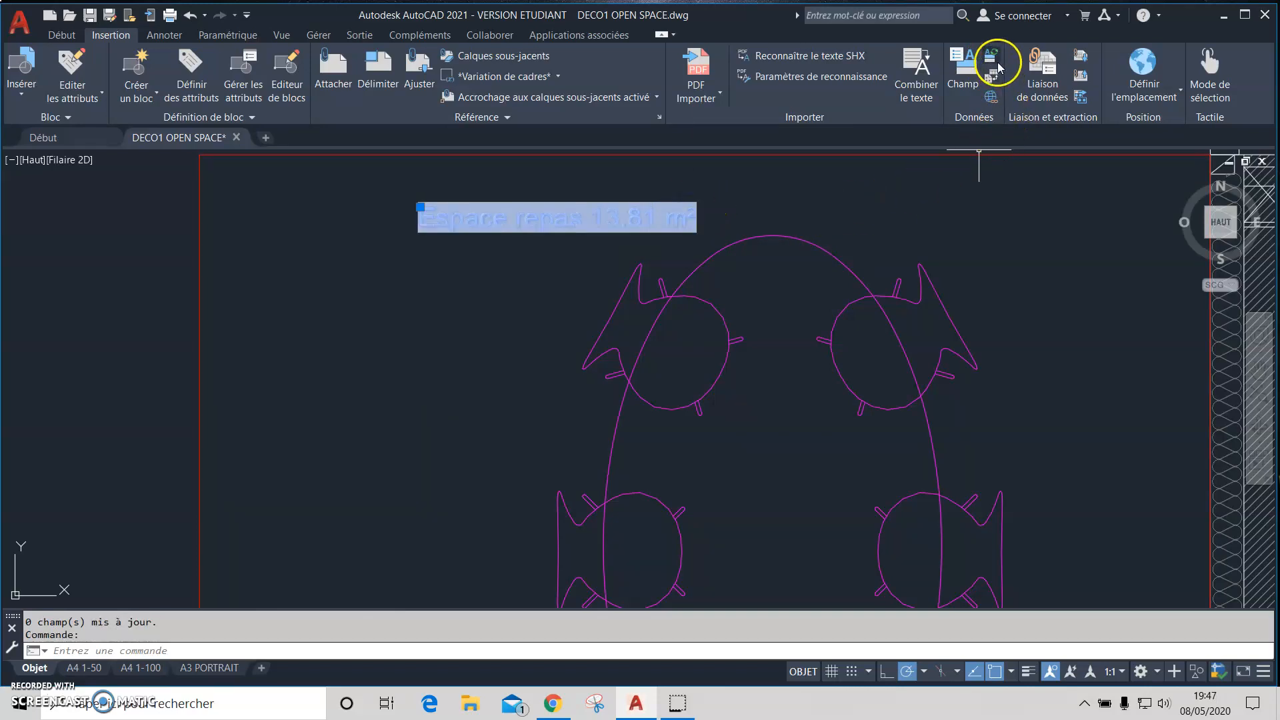
pyautogui.click(991, 58)
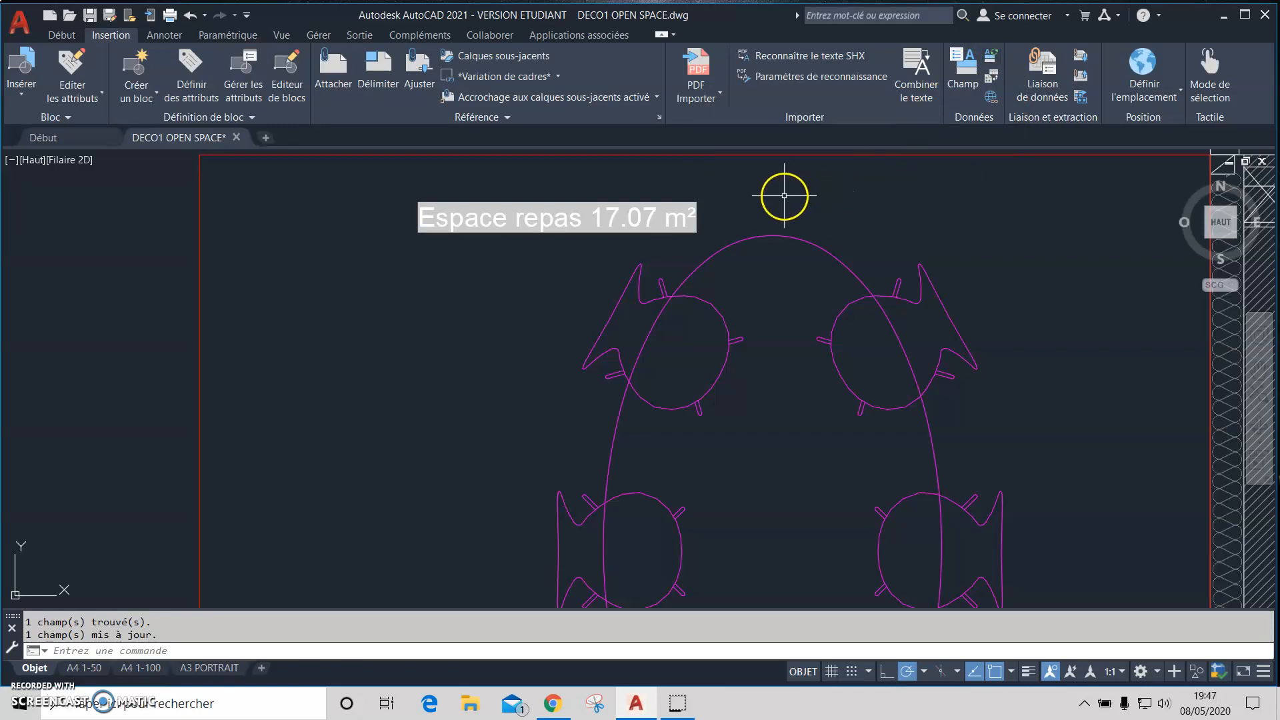
# Stretch the red rectangle's left edge back inward to just left of the Espace repas label.
pyautogui.scroll(-2, 782, 196)
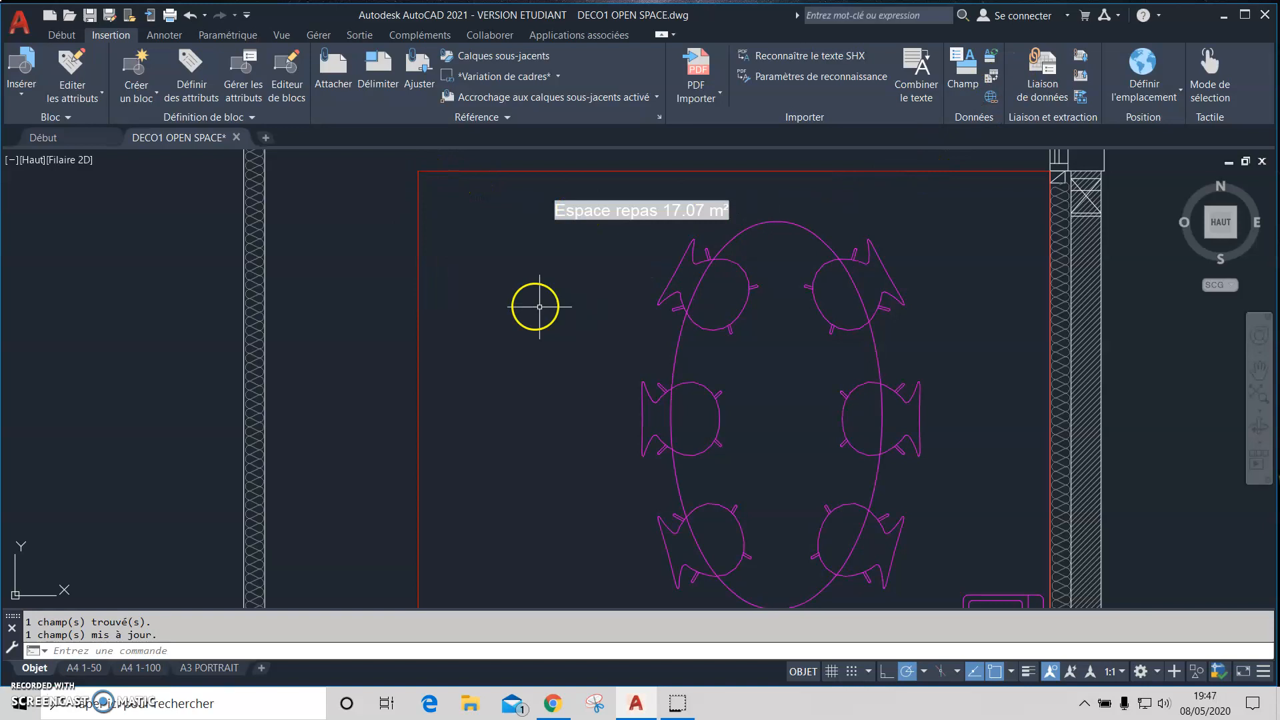
pyautogui.click(419, 311)
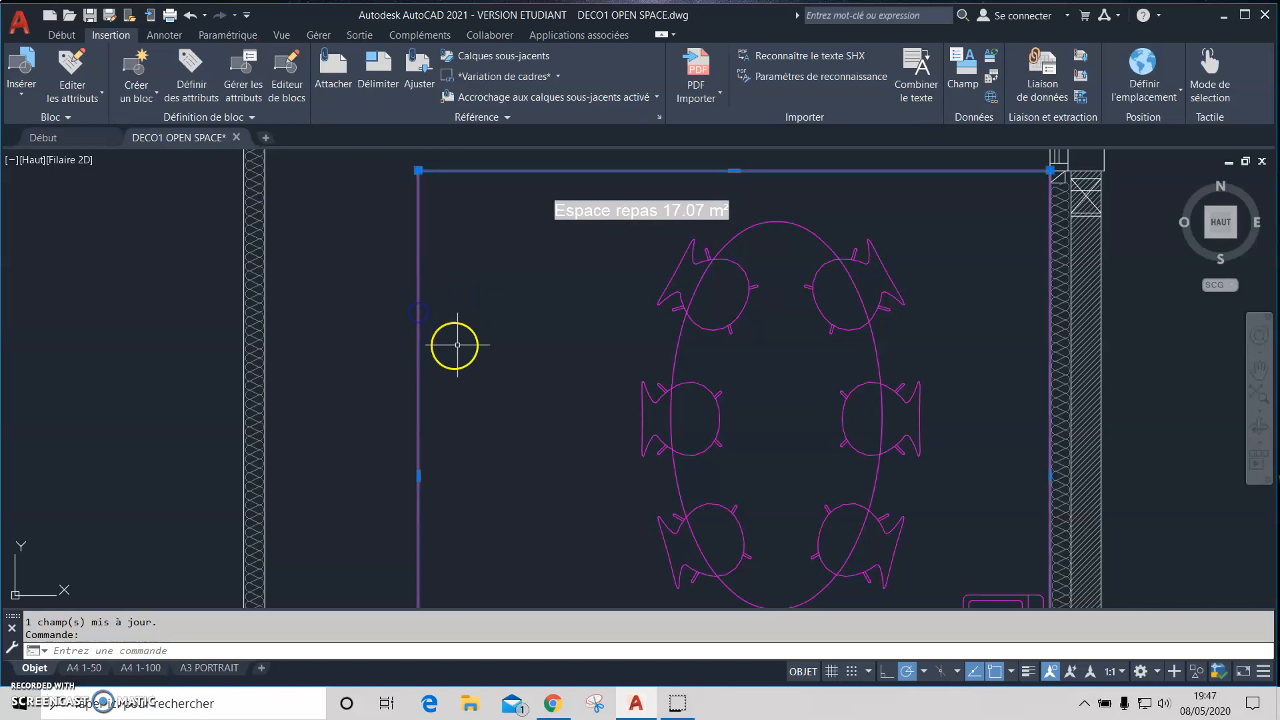
pyautogui.click(418, 476)
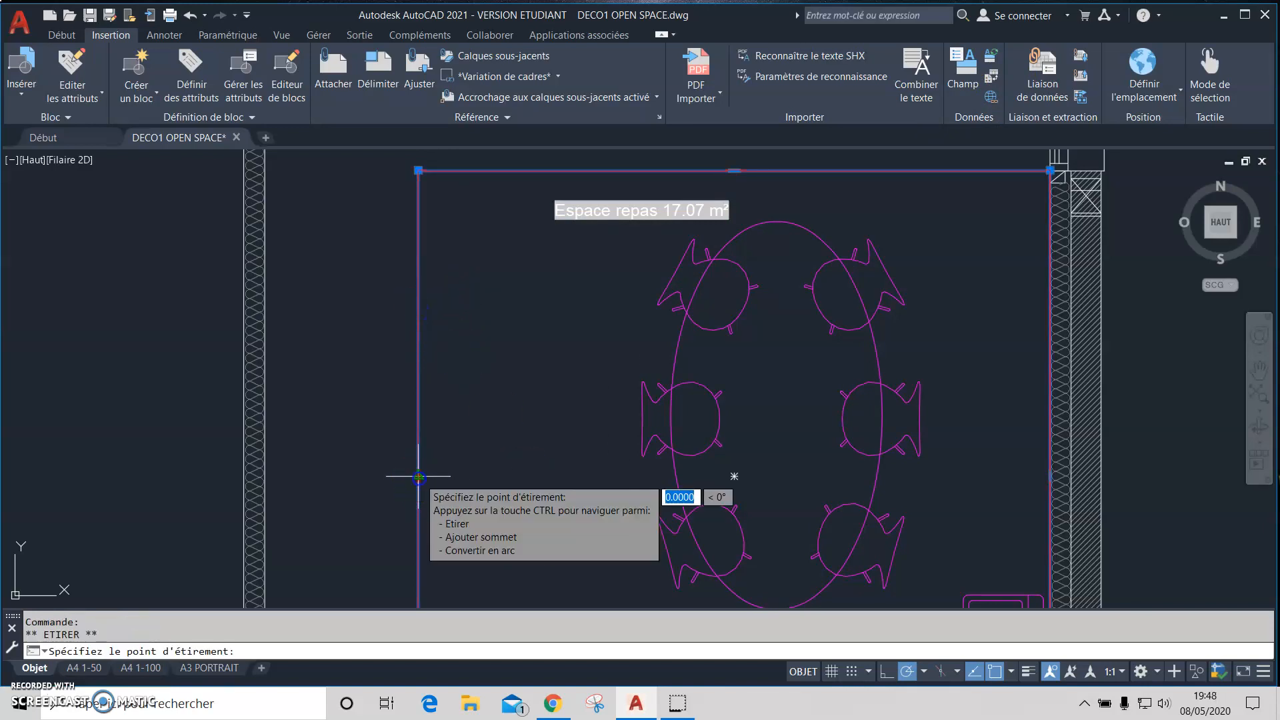
pyautogui.click(522, 476)
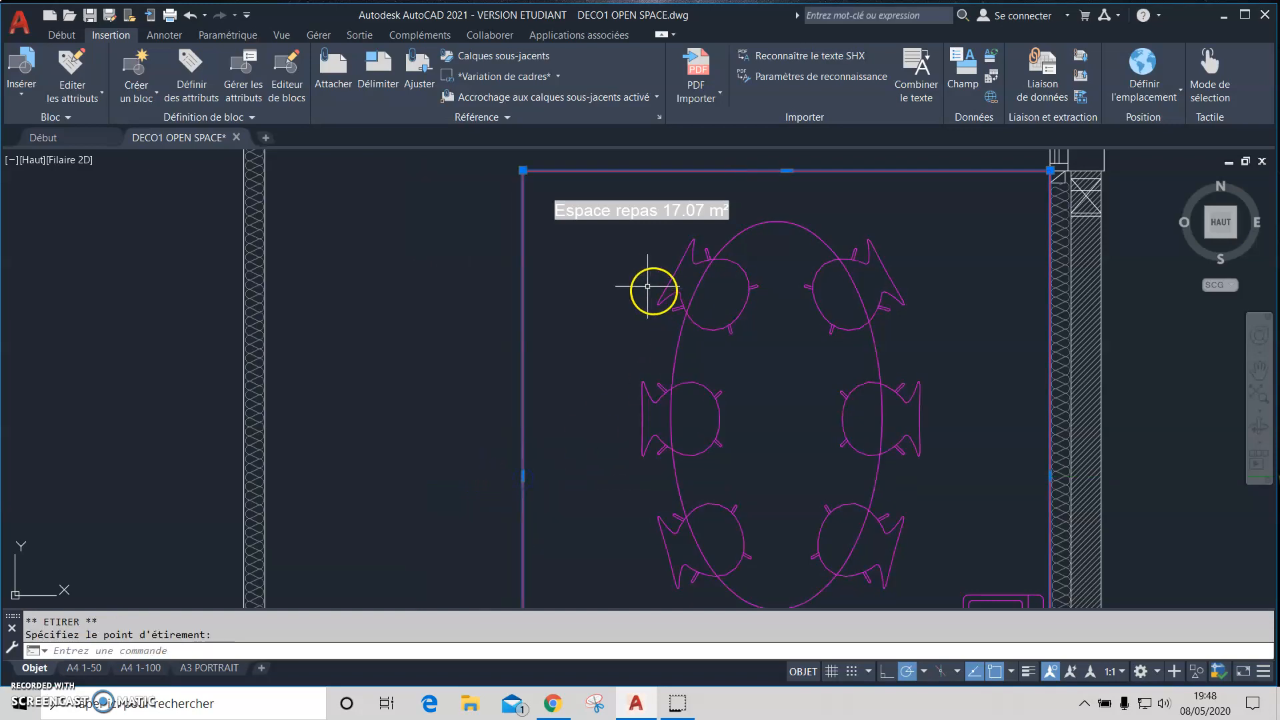
pyautogui.press('Escape')
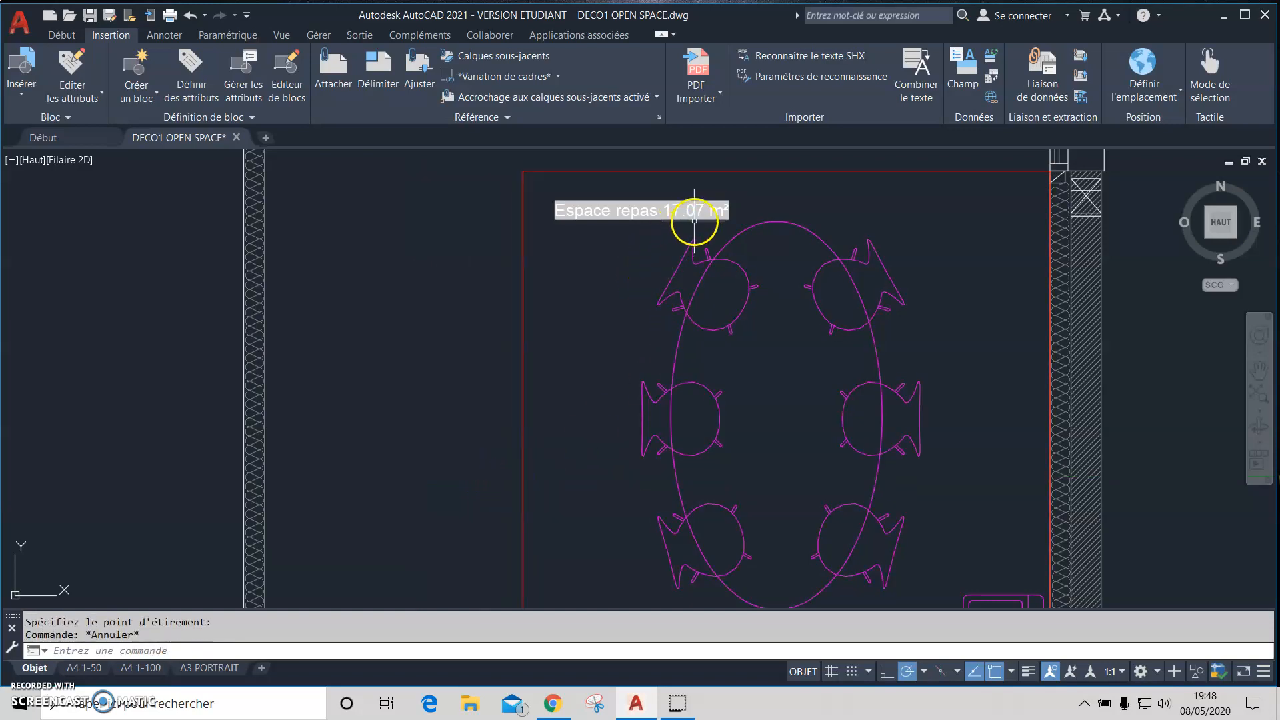
# Update the area field in the Espace repas label to match the resized red rectangle.
pyautogui.scroll(2, 694, 220)
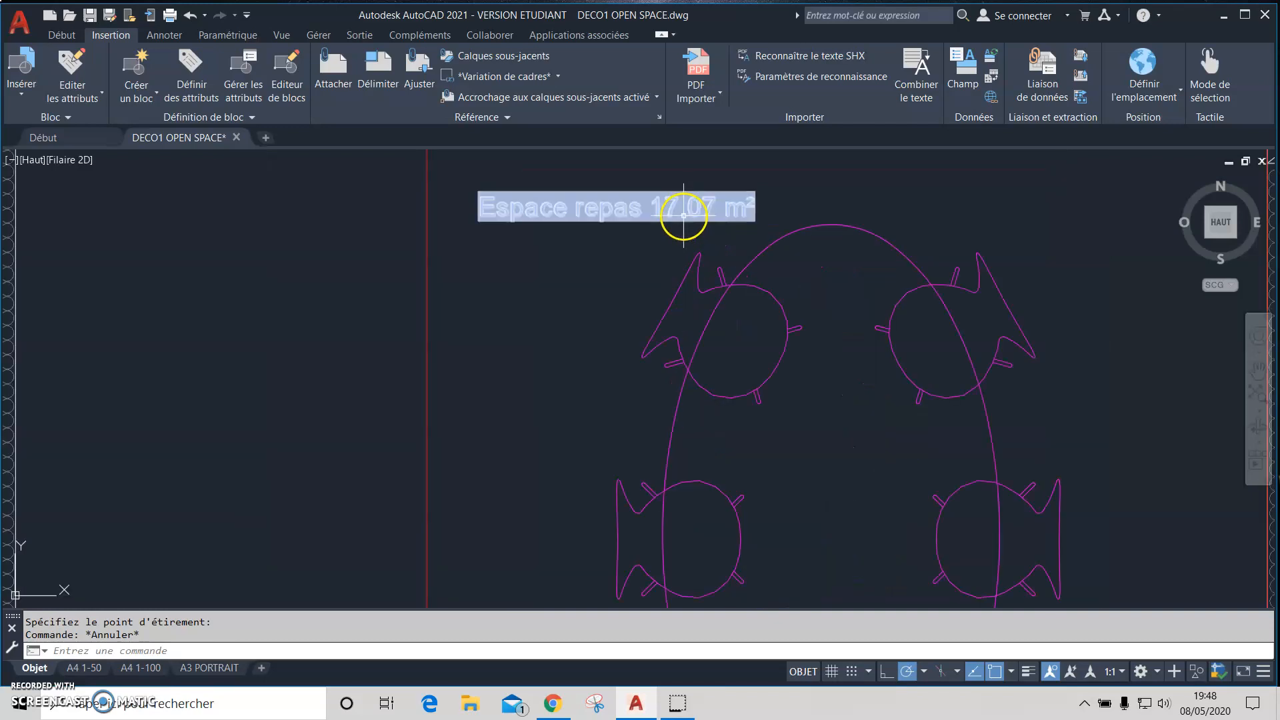
pyautogui.click(694, 196)
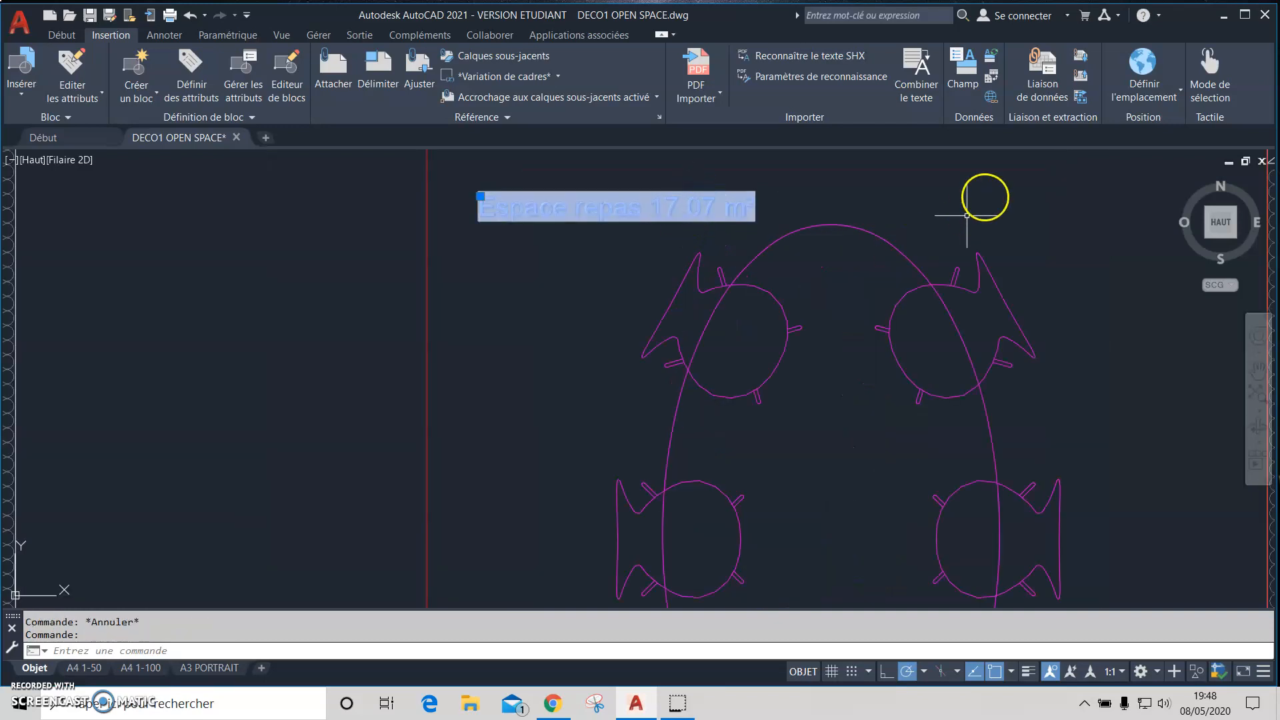
pyautogui.click(992, 58)
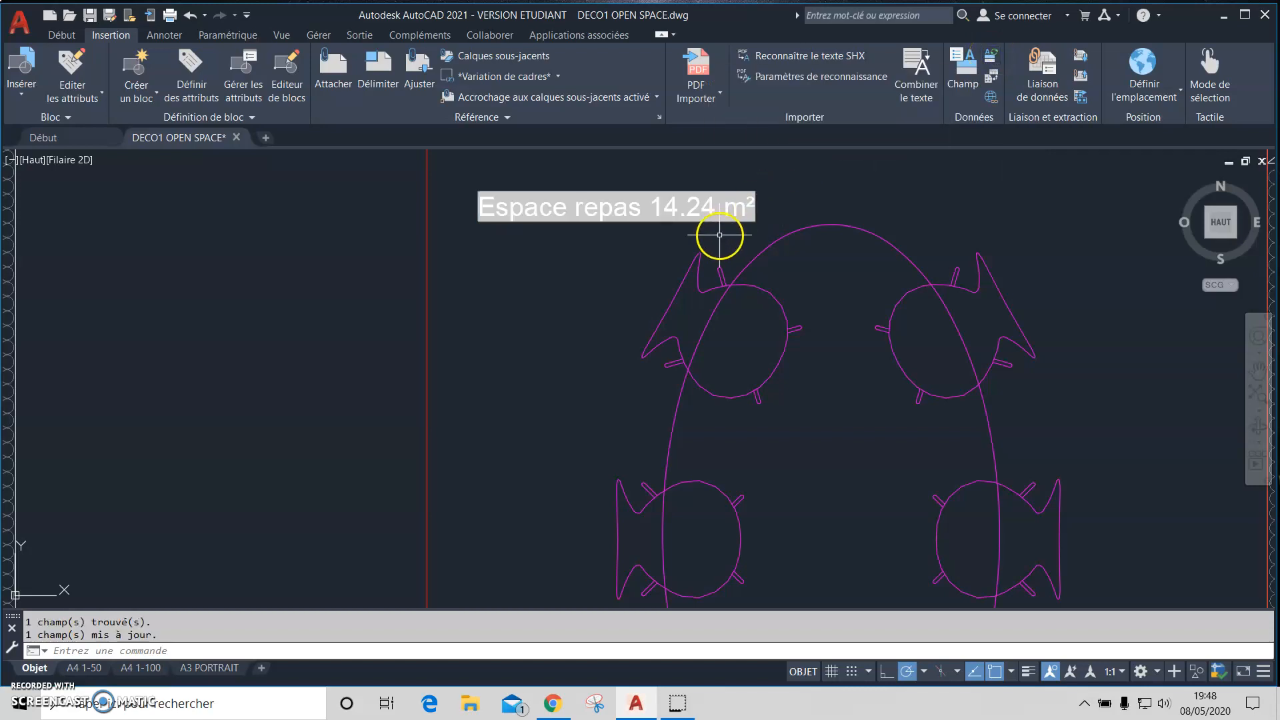
# Examine the recent commands and the field-editing options offered for the Espace repas label, leaving its text as it is.
pyautogui.click(654, 203)
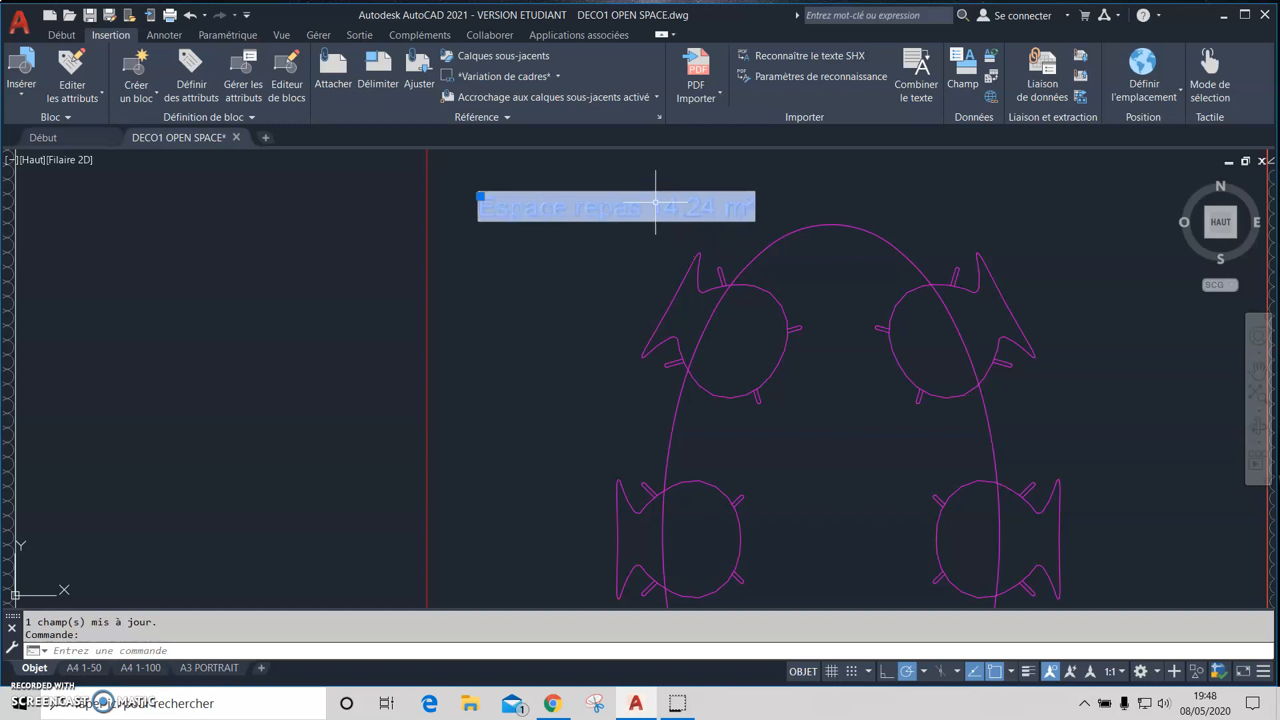
pyautogui.rightClick(655, 202)
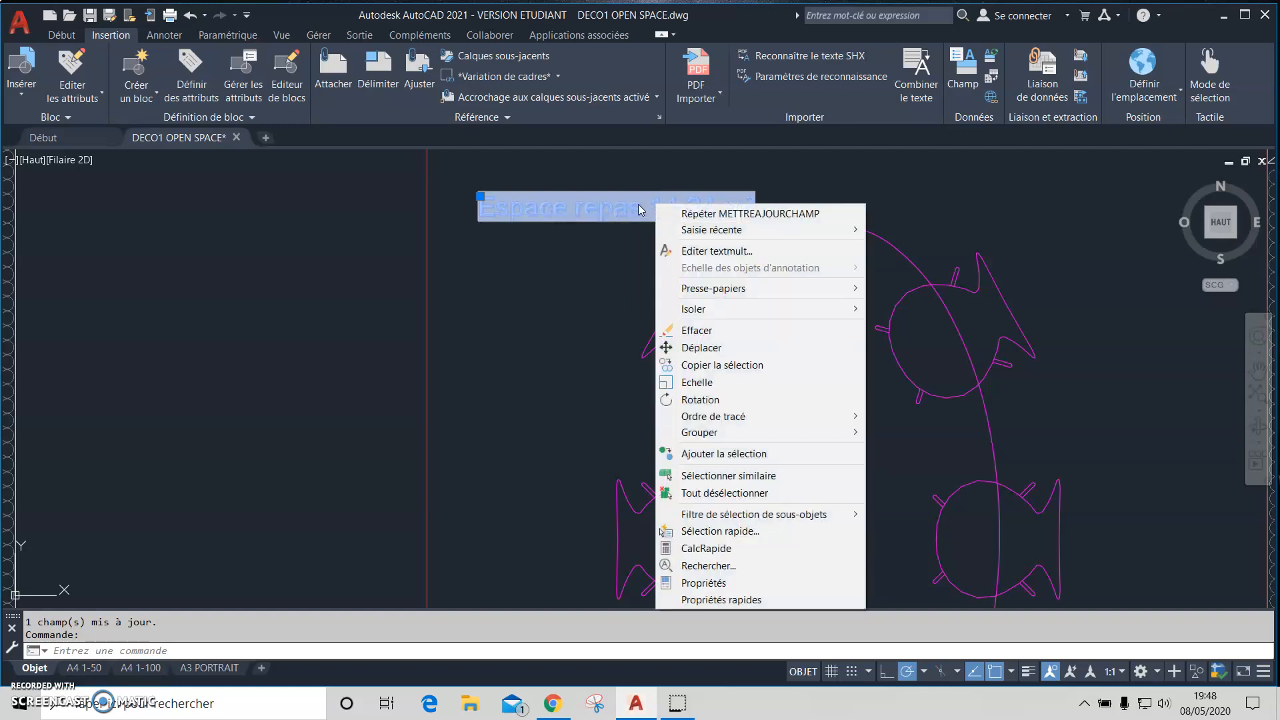
pyautogui.moveTo(712, 229)
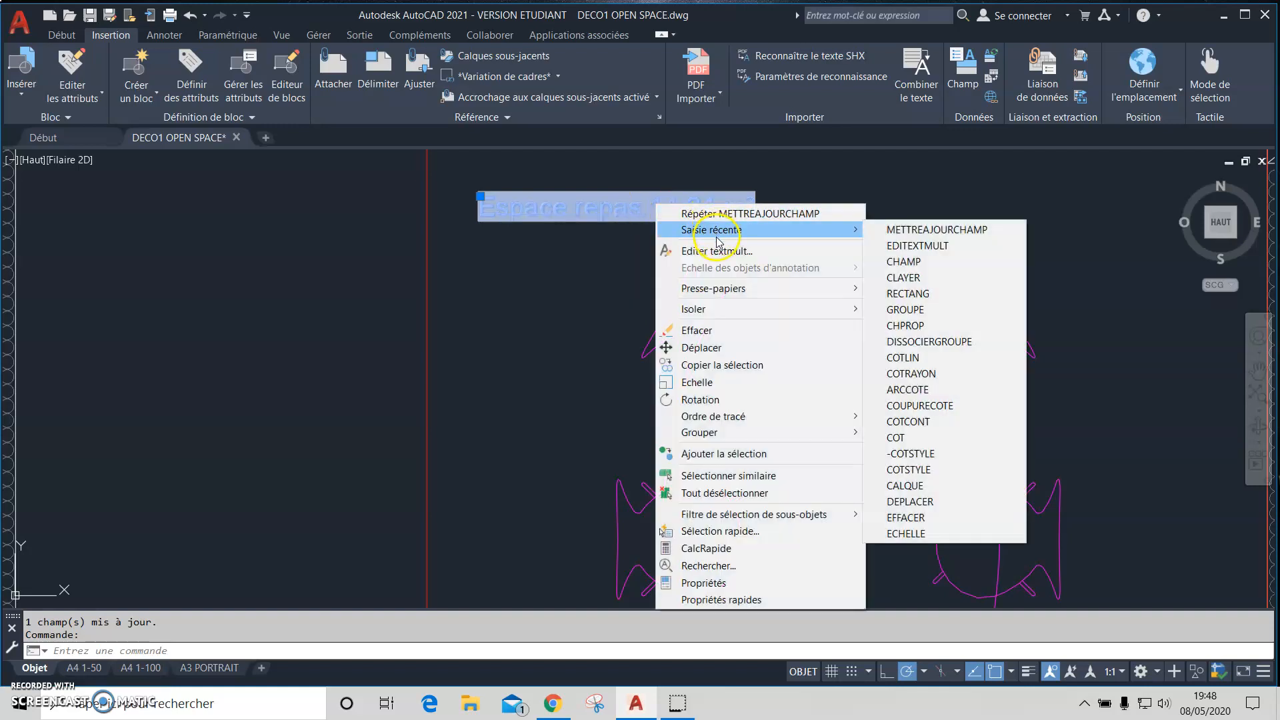
pyautogui.click(570, 222)
pyautogui.doubleClick(586, 214)
pyautogui.tripleClick(585, 212)
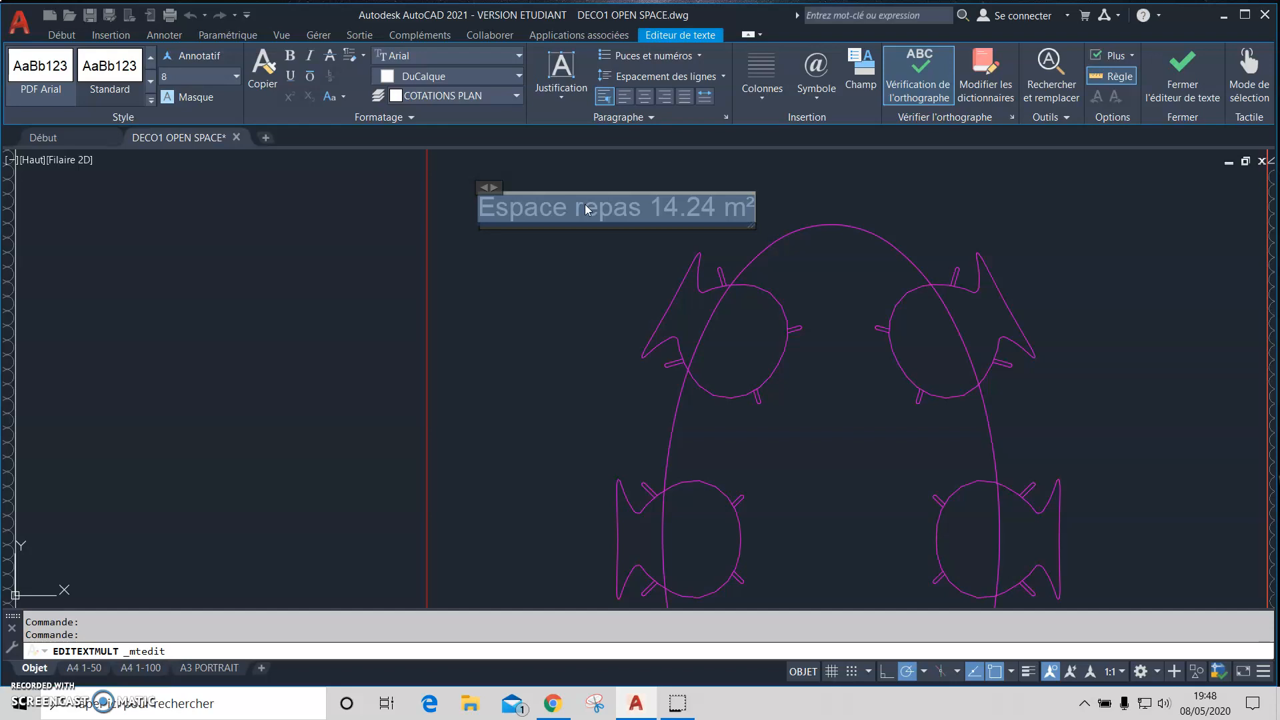
pyautogui.rightClick(587, 210)
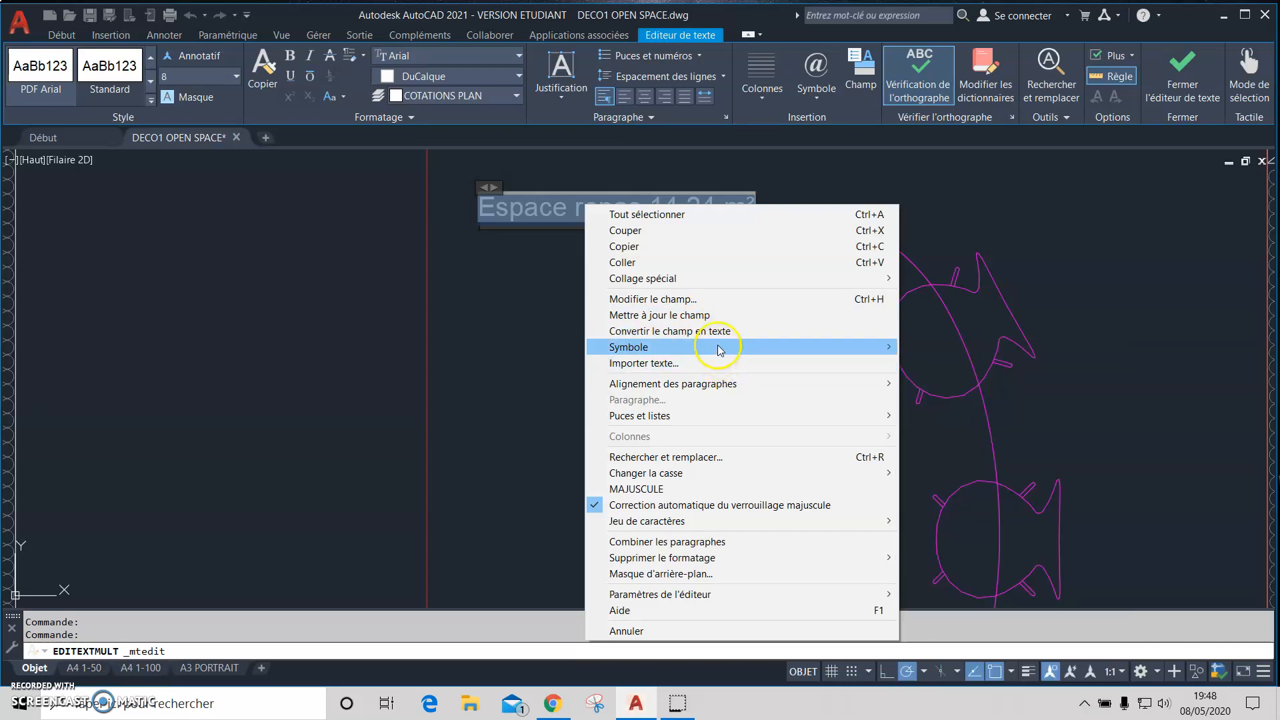
pyautogui.moveTo(720, 349)
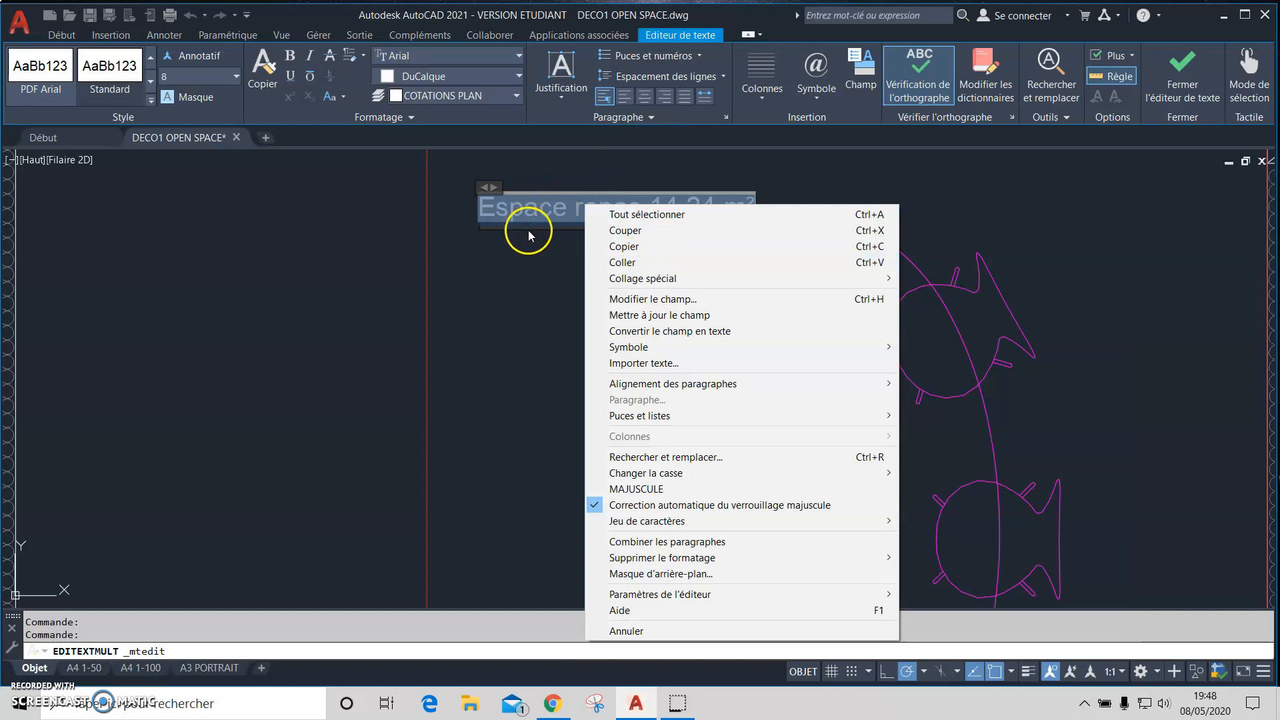
pyautogui.click(521, 258)
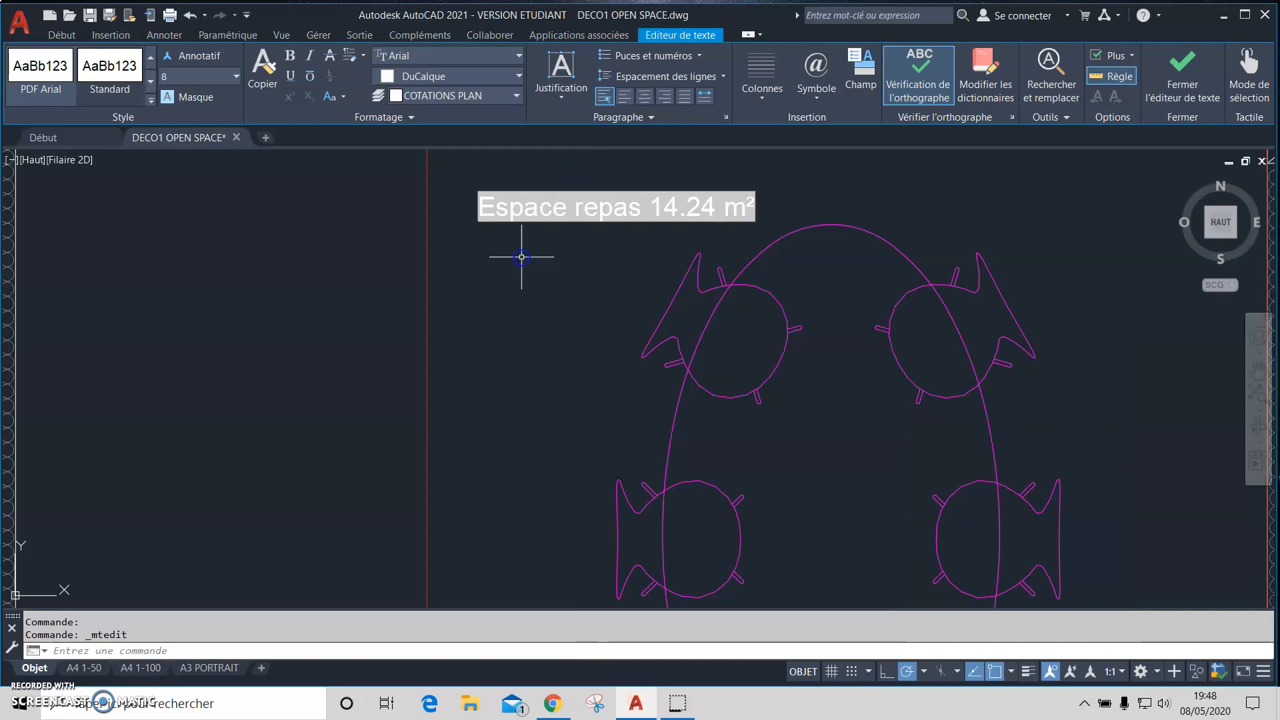
pyautogui.doubleClick(593, 204)
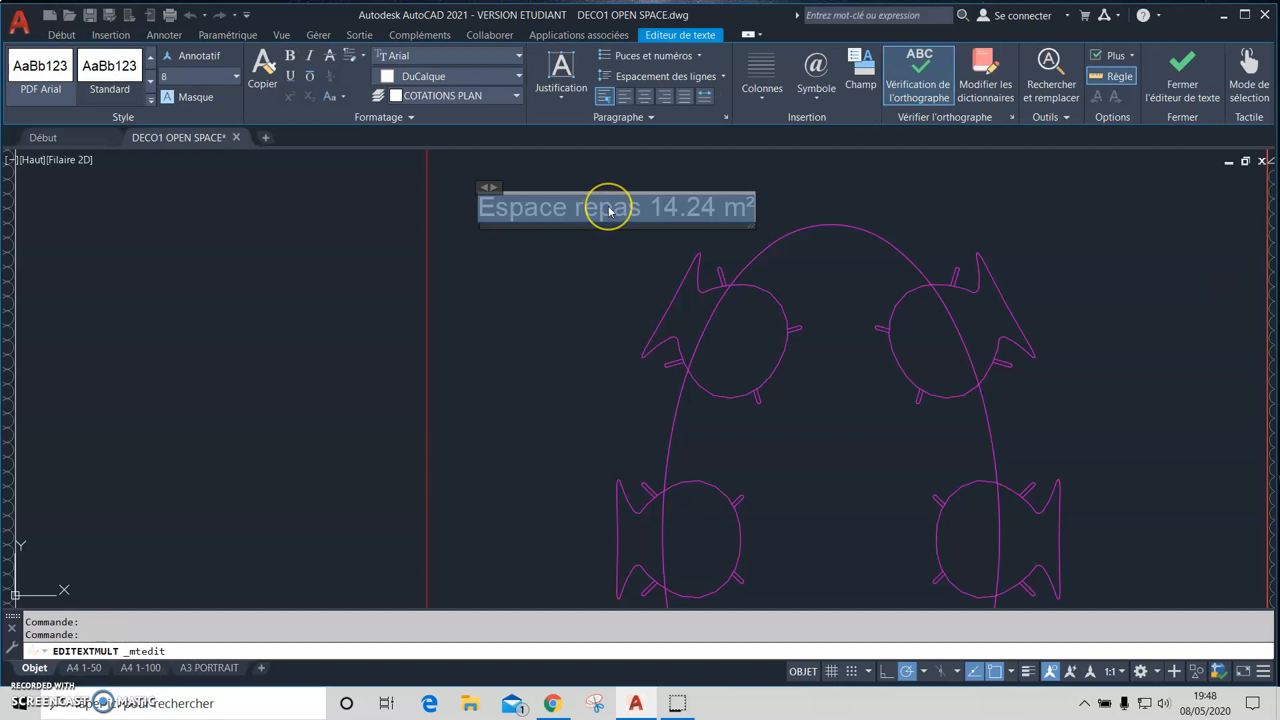
pyautogui.rightClick(609, 212)
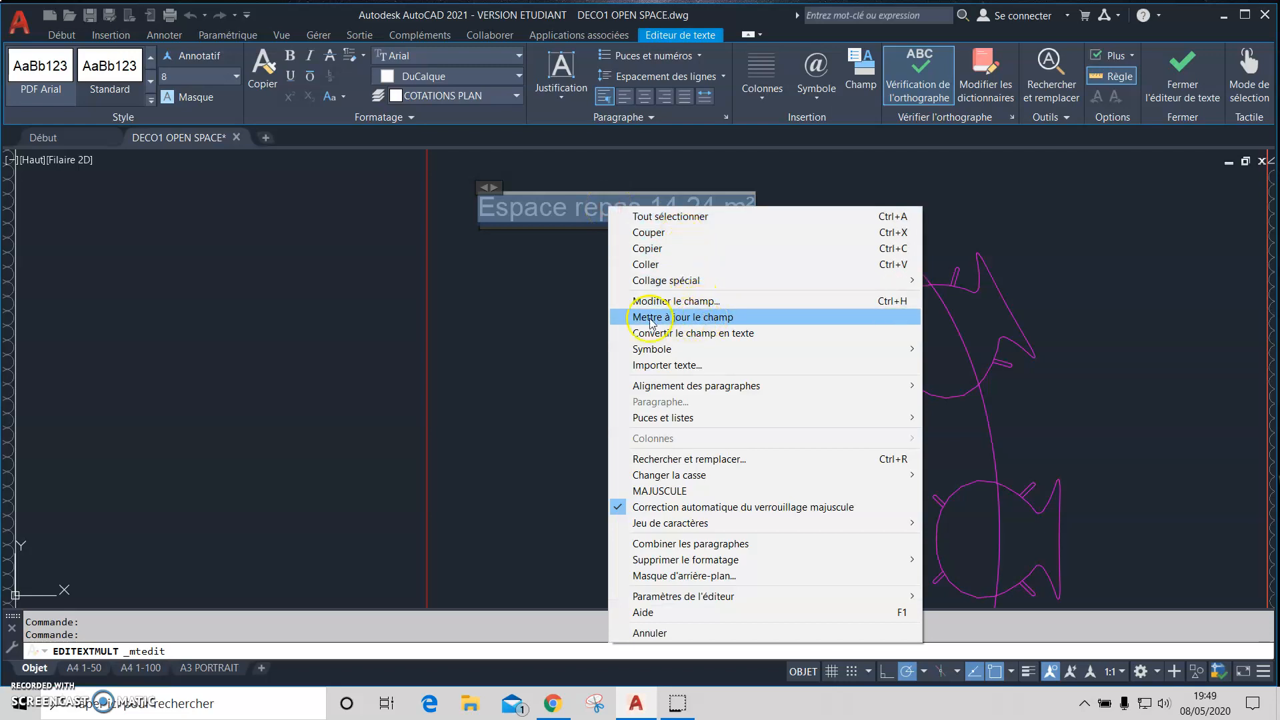
pyautogui.click(477, 333)
pyautogui.click(477, 334)
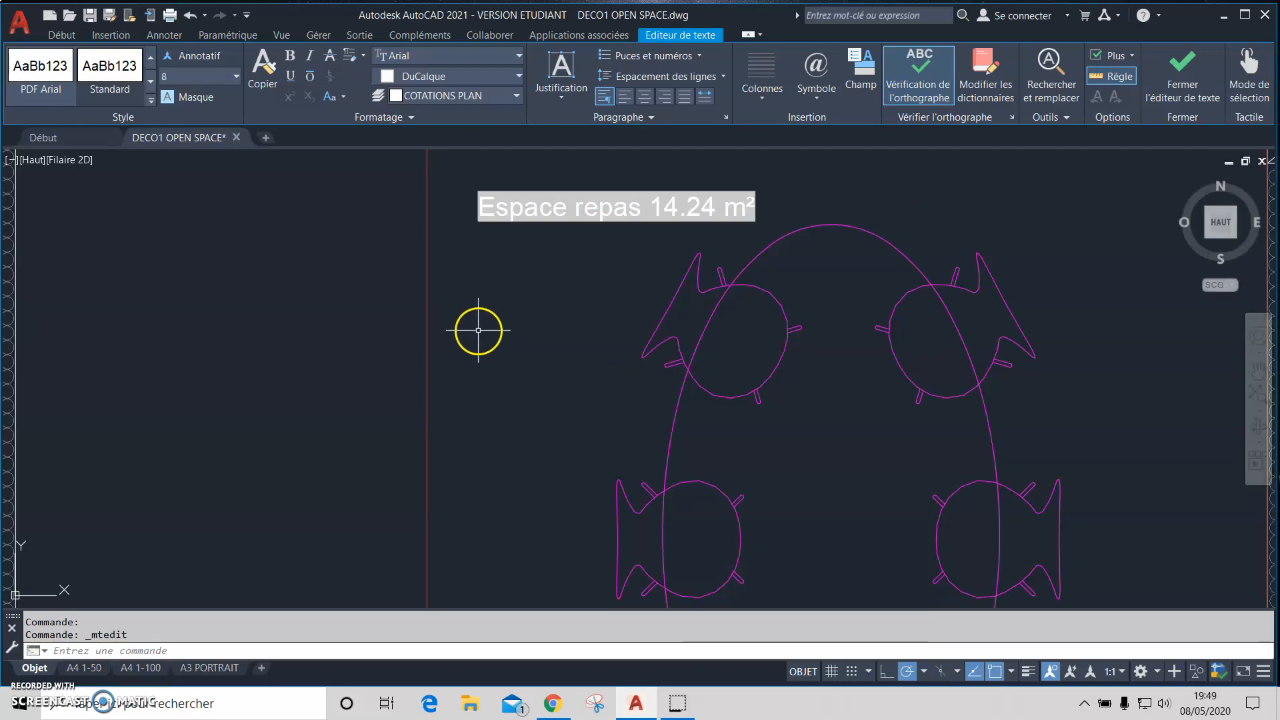
# Make TEXTE the current layer.
pyautogui.scroll(-4, 479, 328)
pyautogui.moveTo(480, 380); pyautogui.dragTo(466, 324, button='middle')
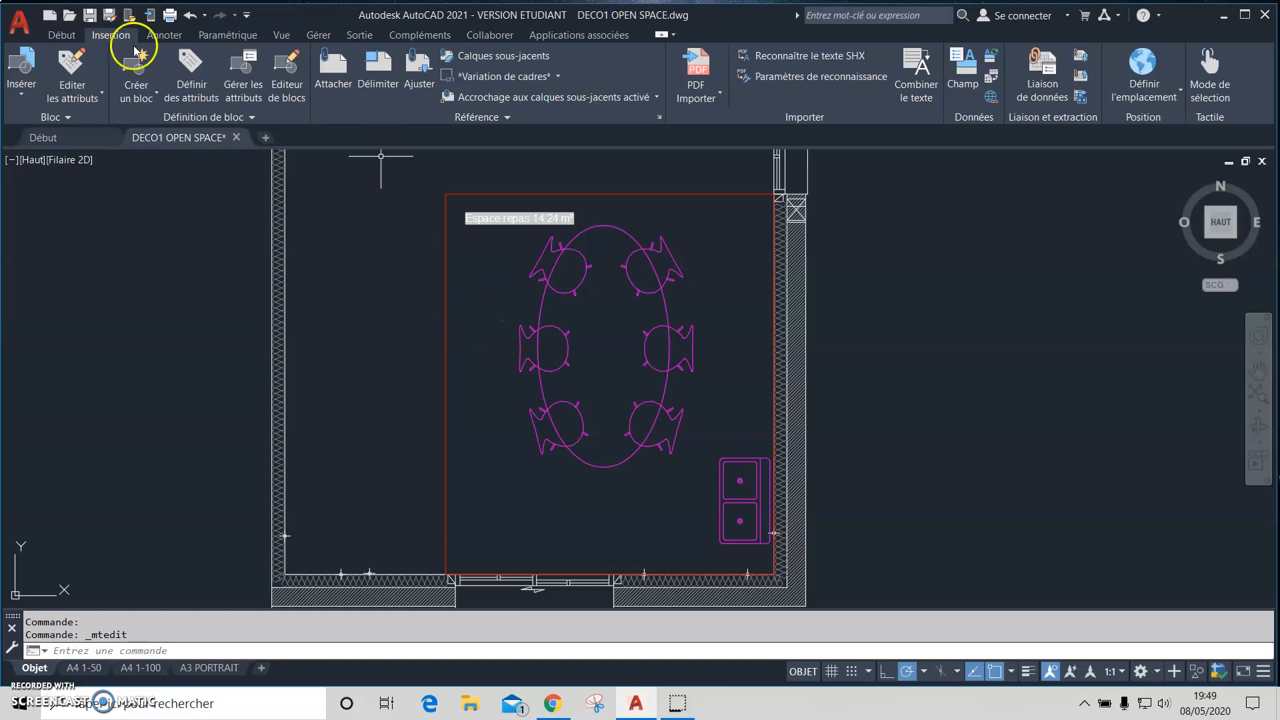
pyautogui.click(165, 35)
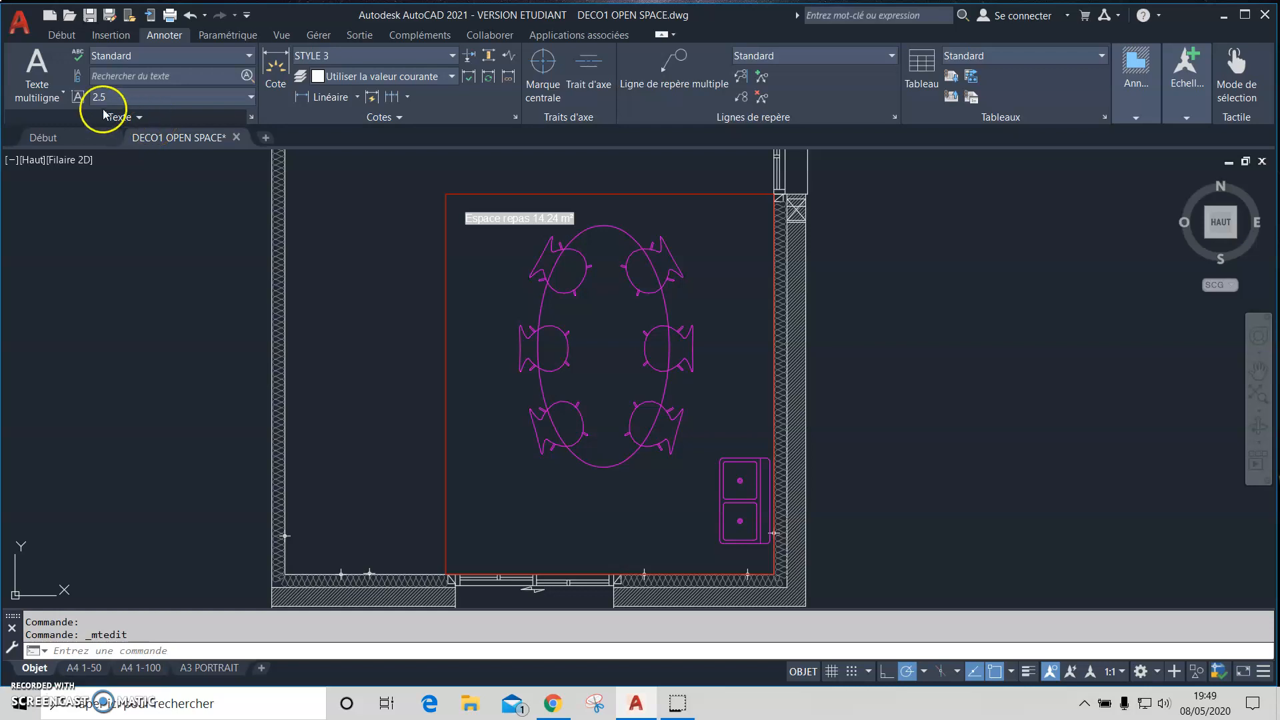
pyautogui.click(62, 36)
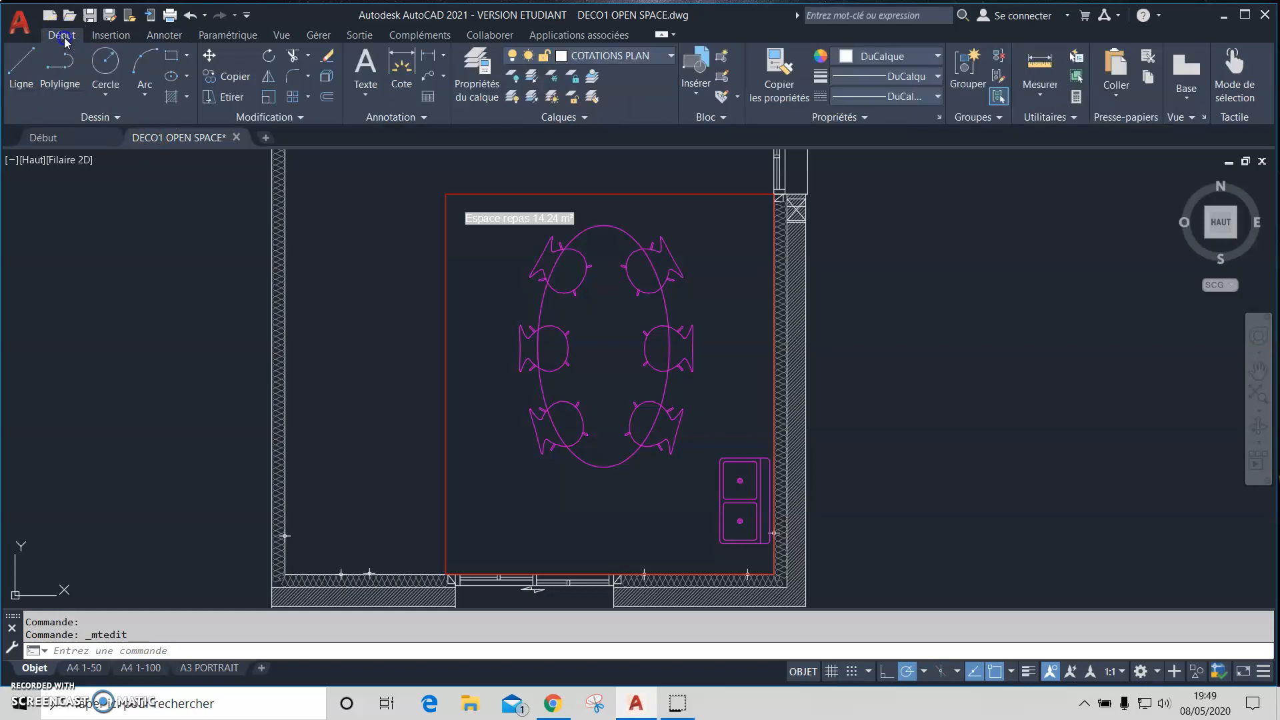
pyautogui.click(670, 57)
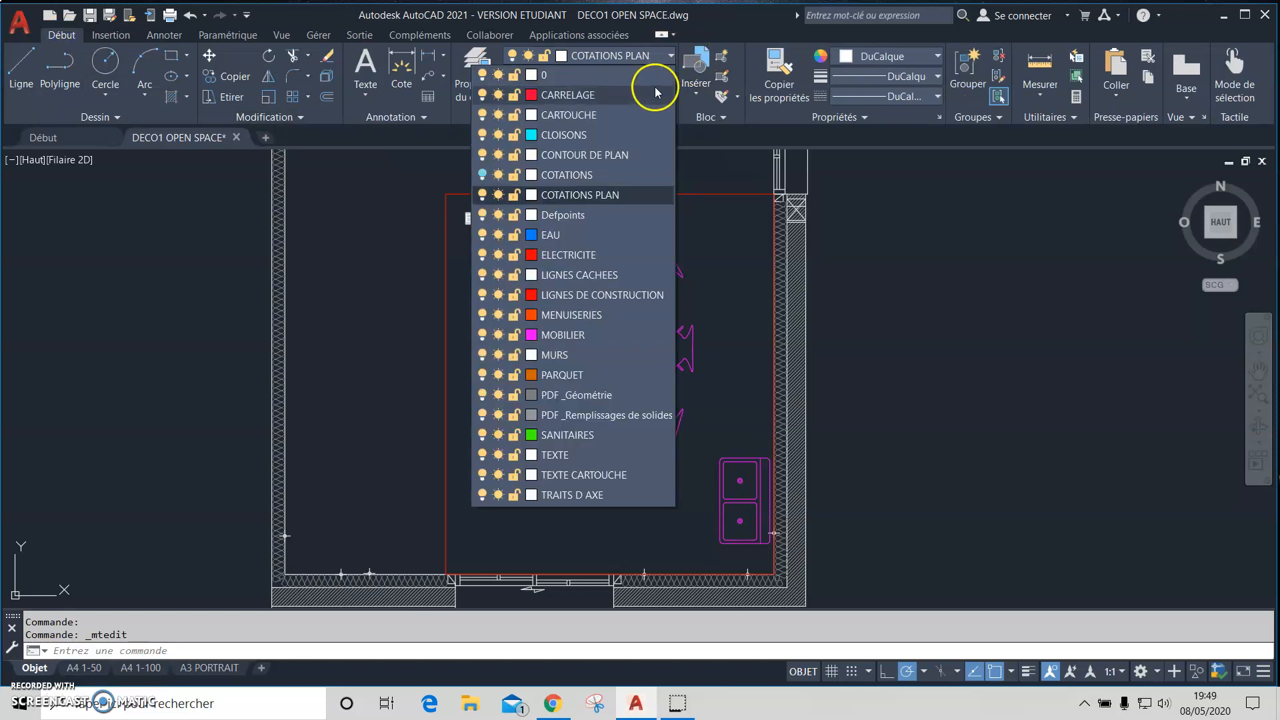
pyautogui.click(614, 455)
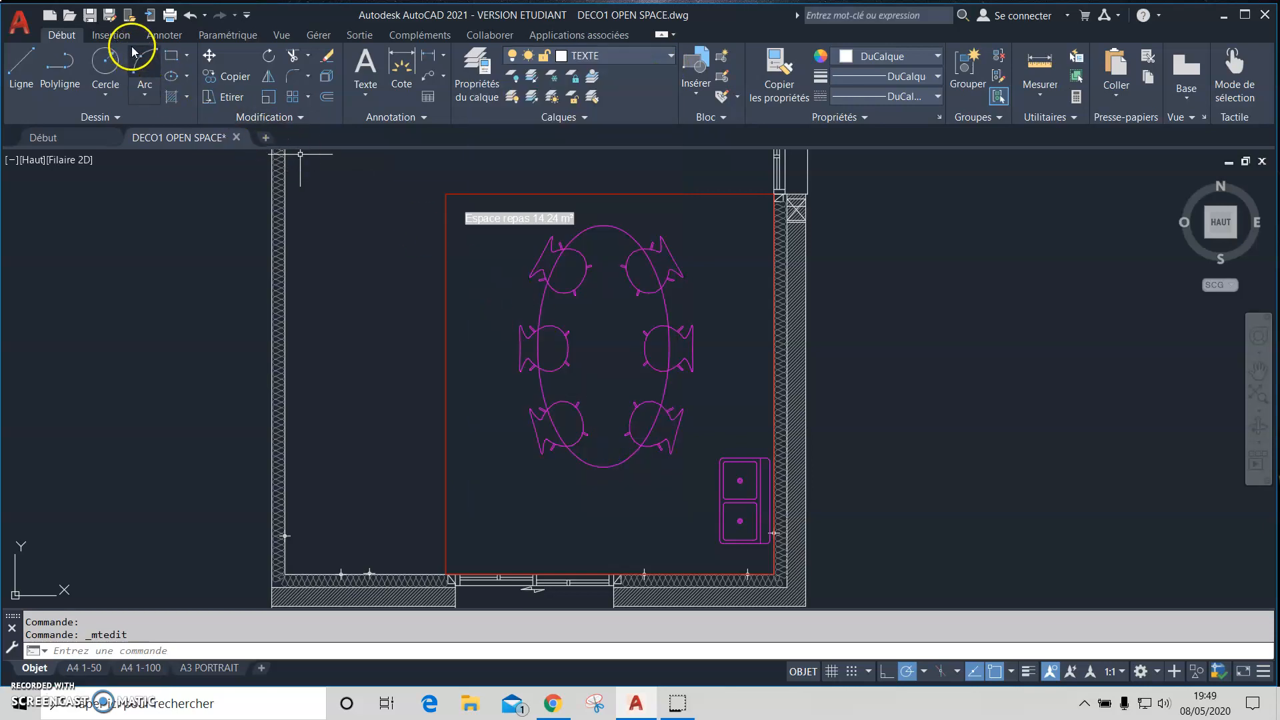
# Open the text style settings and select the Standard style.
pyautogui.click(164, 36)
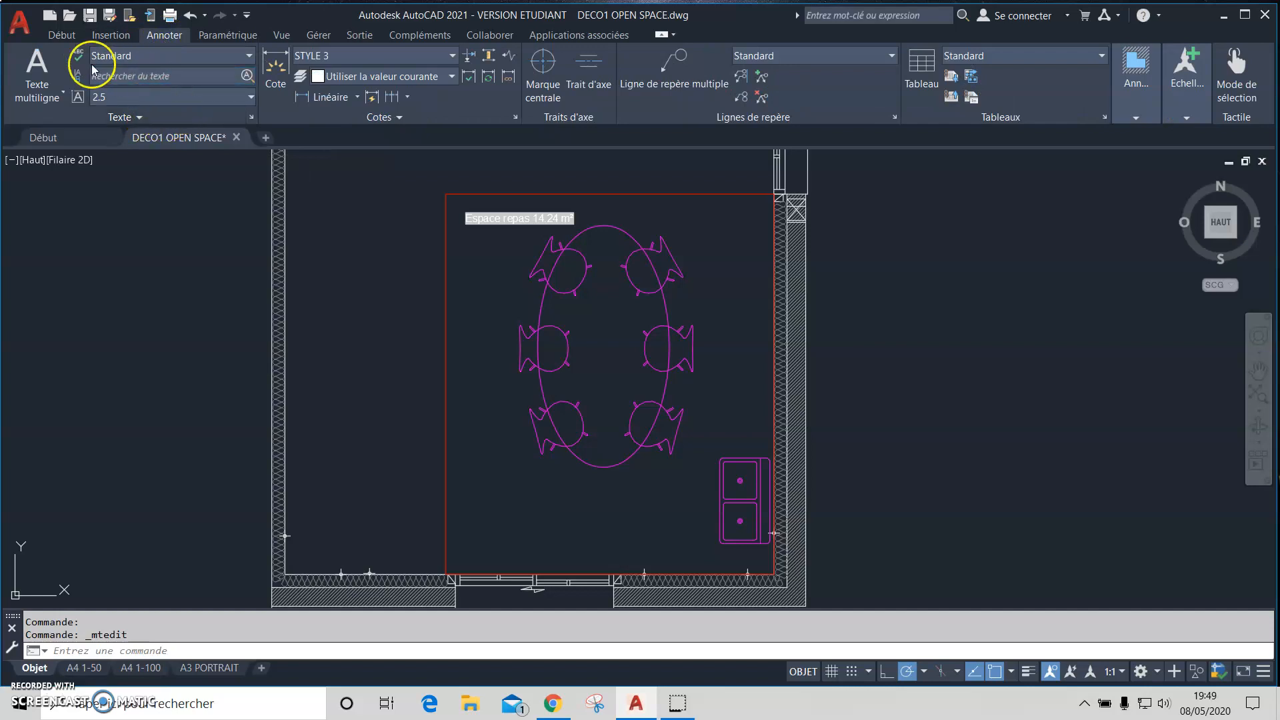
pyautogui.click(179, 57)
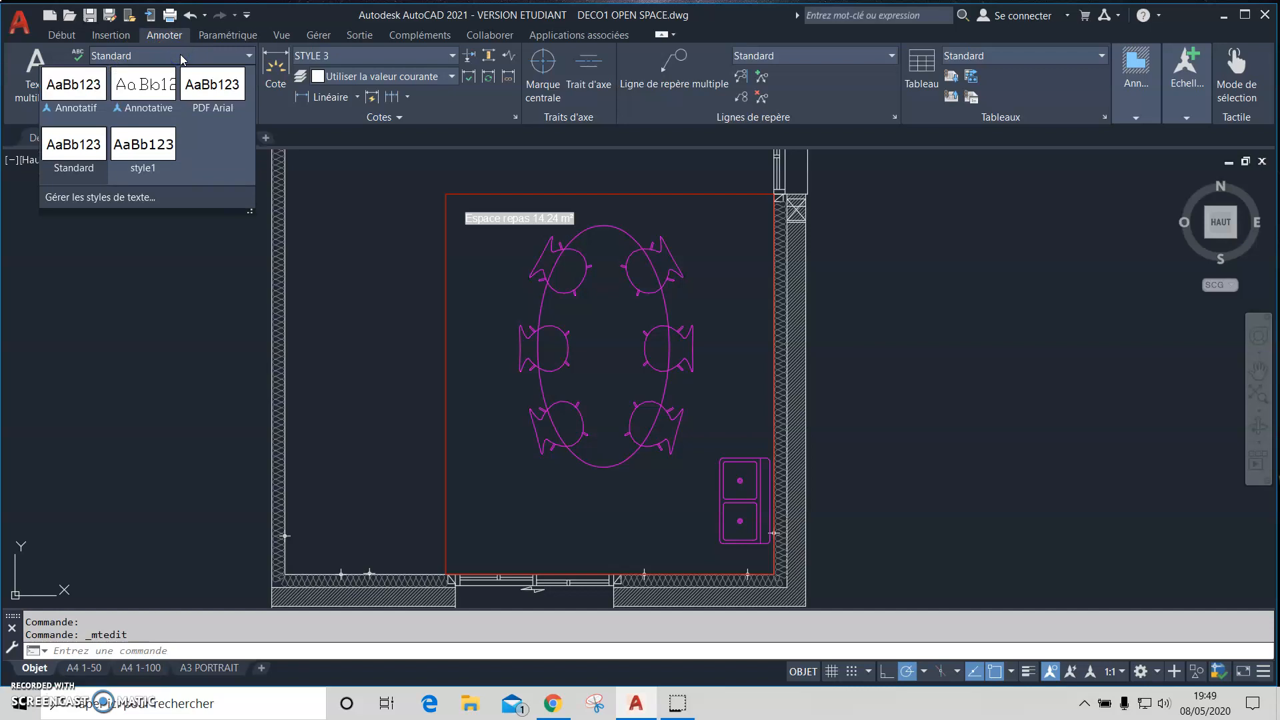
pyautogui.click(238, 59)
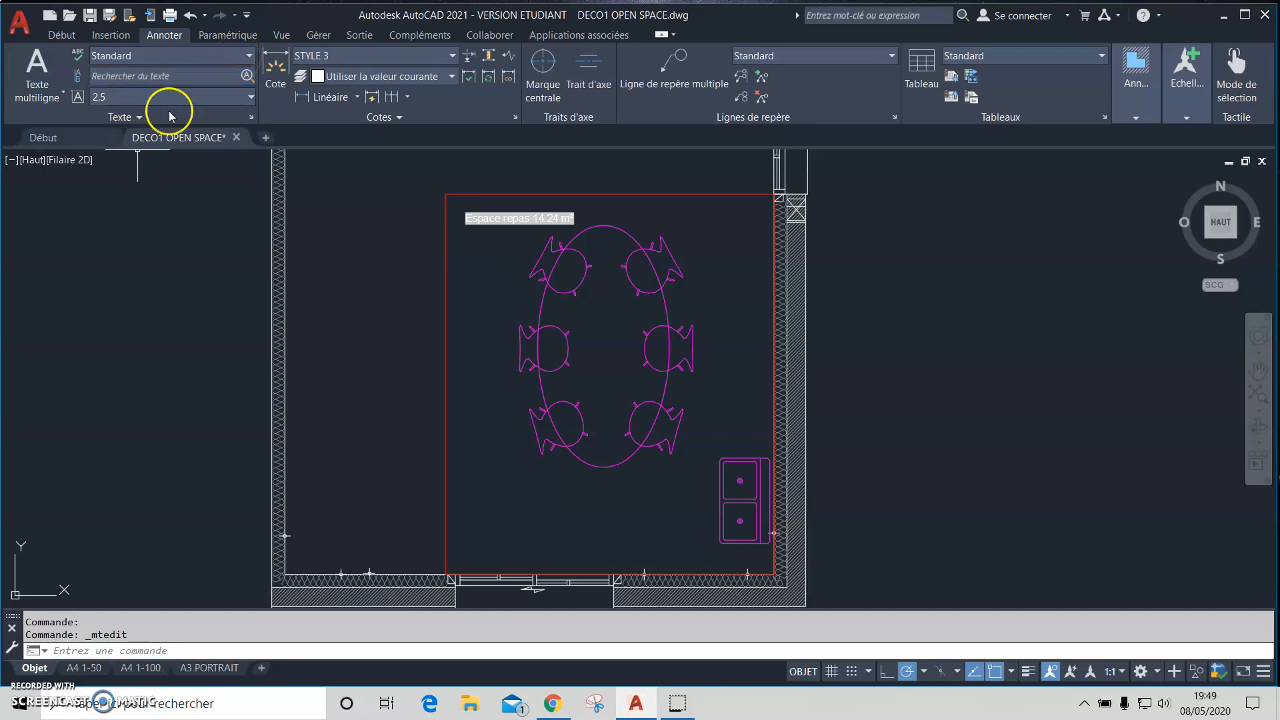
pyautogui.click(253, 119)
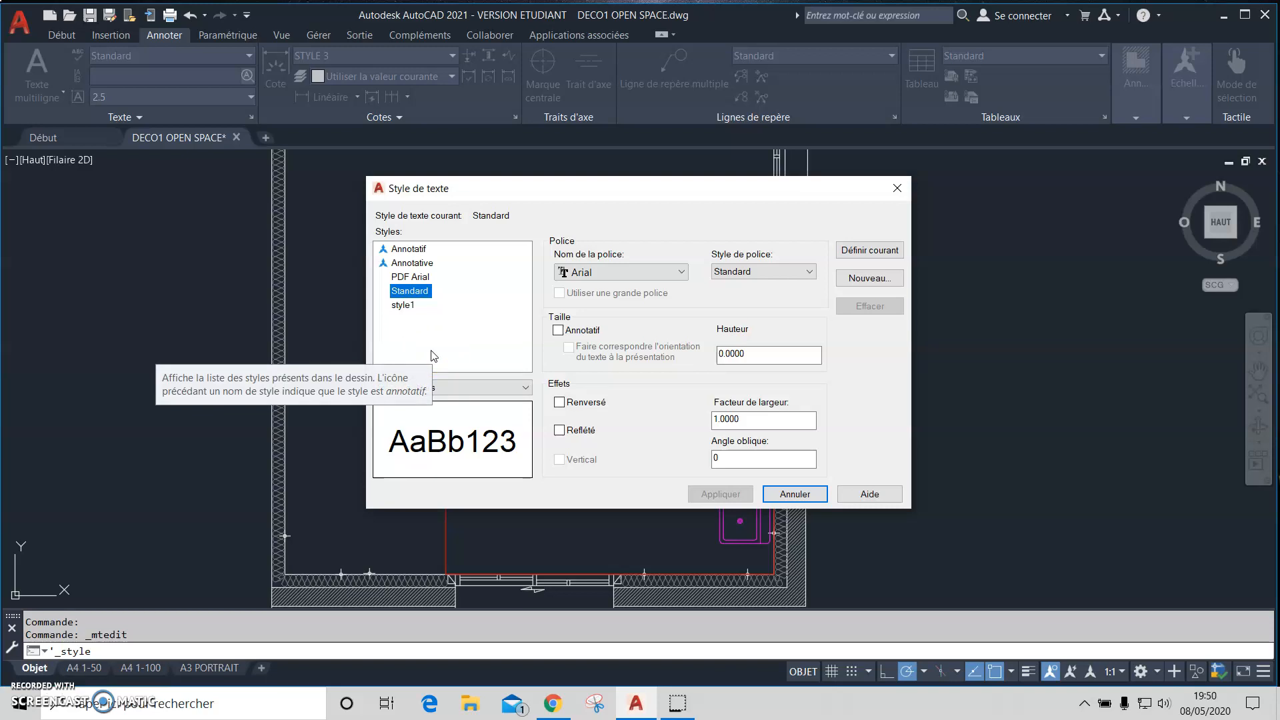
pyautogui.click(425, 294)
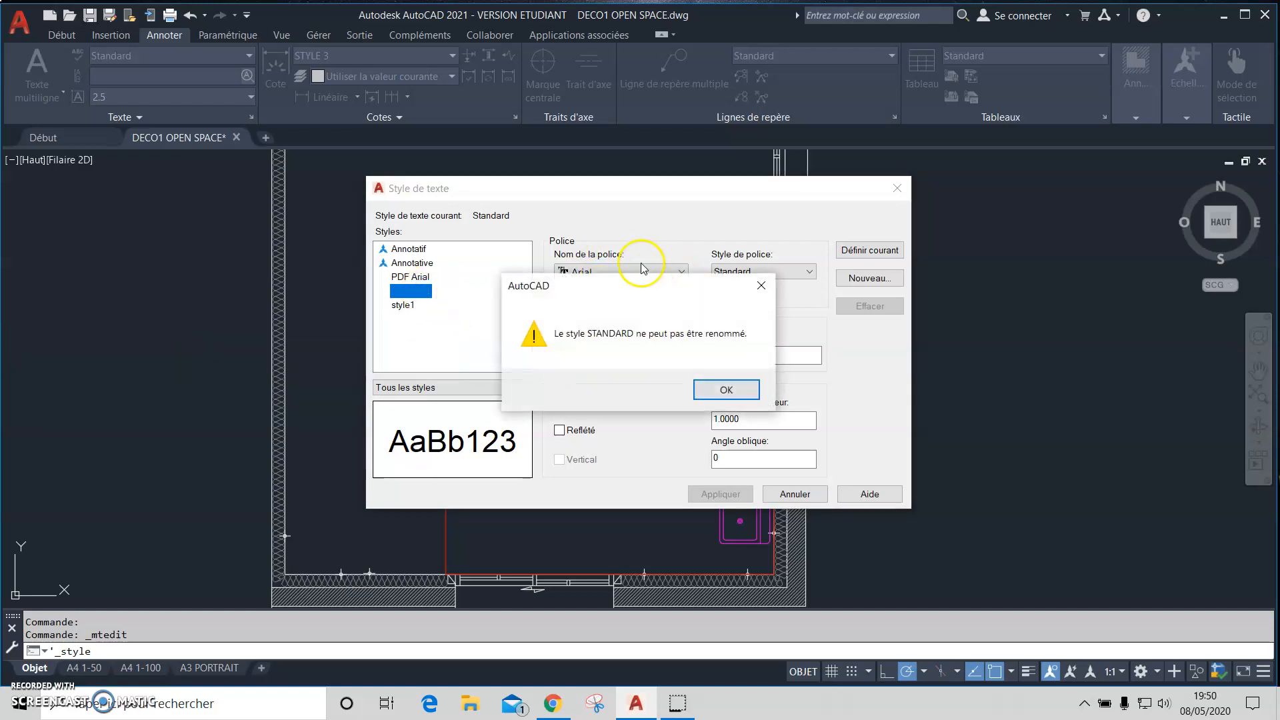
pyautogui.click(709, 390)
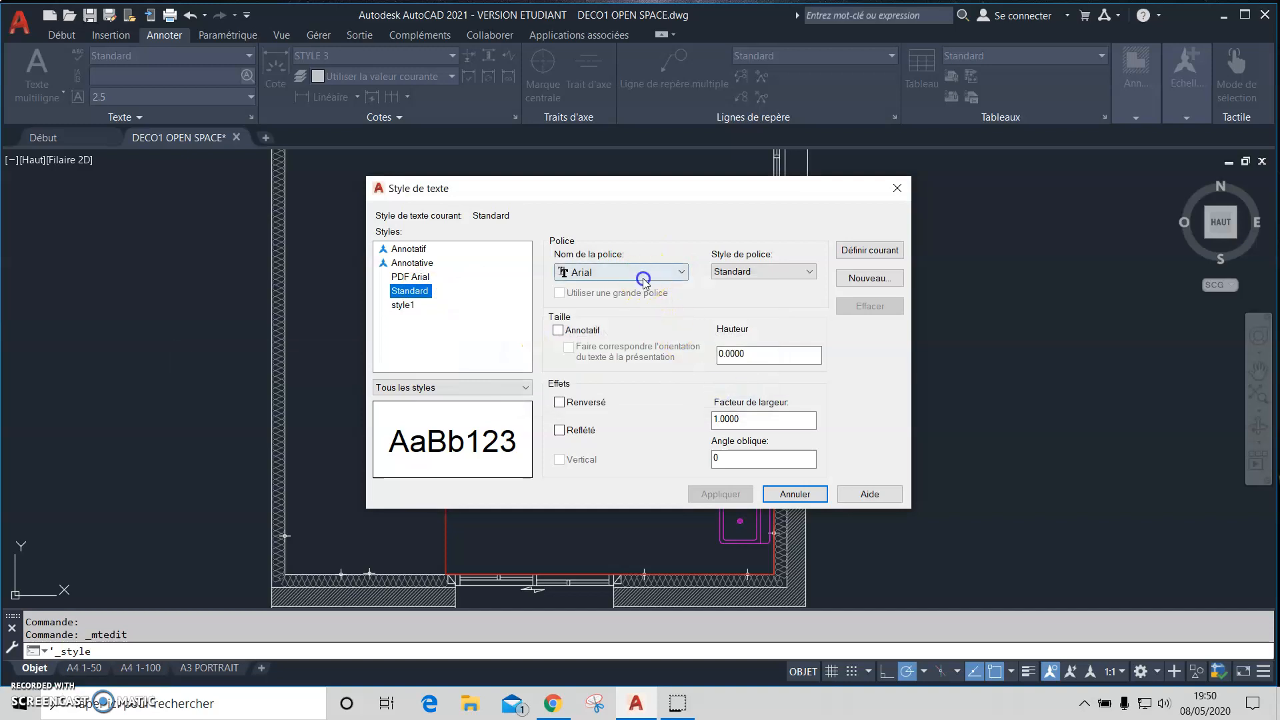
# Change the Standard text style's font to Century Gothic with the Standard font style.
pyautogui.click(627, 273)
pyautogui.scroll(-2, 657, 370)
pyautogui.scroll(-3, 656, 370)
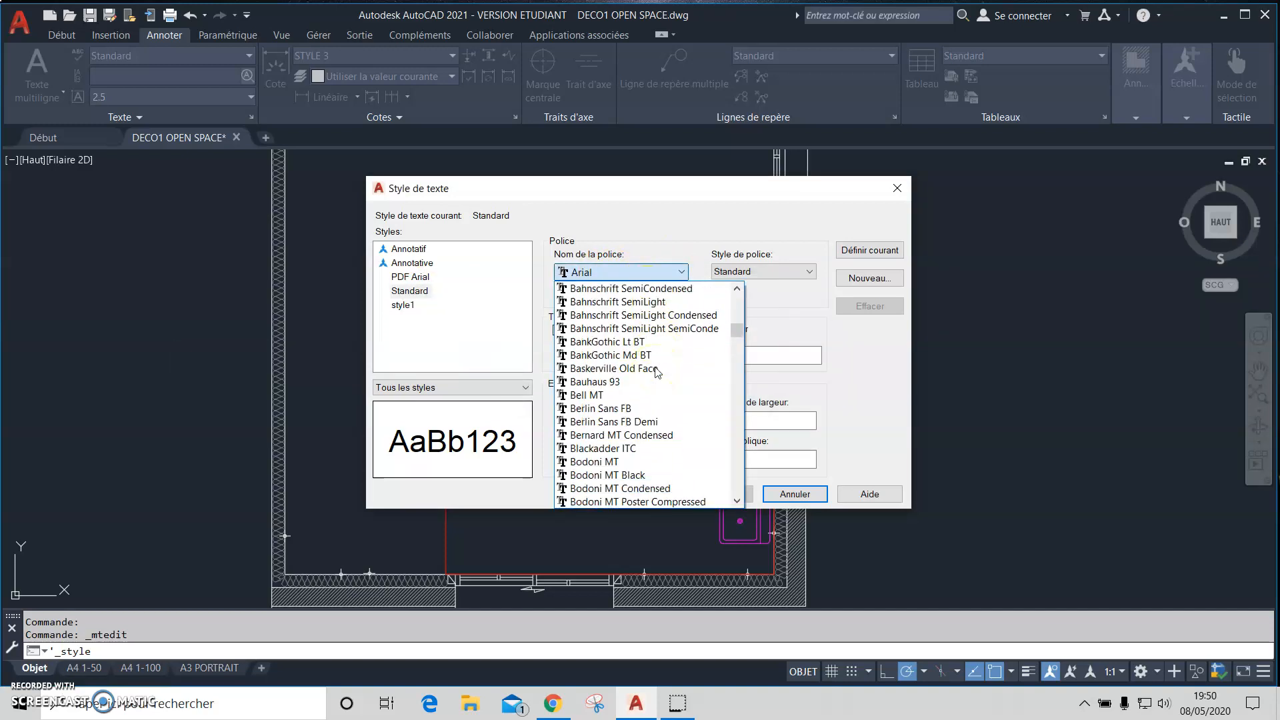
pyautogui.scroll(-8, 656, 372)
pyautogui.scroll(-4, 656, 372)
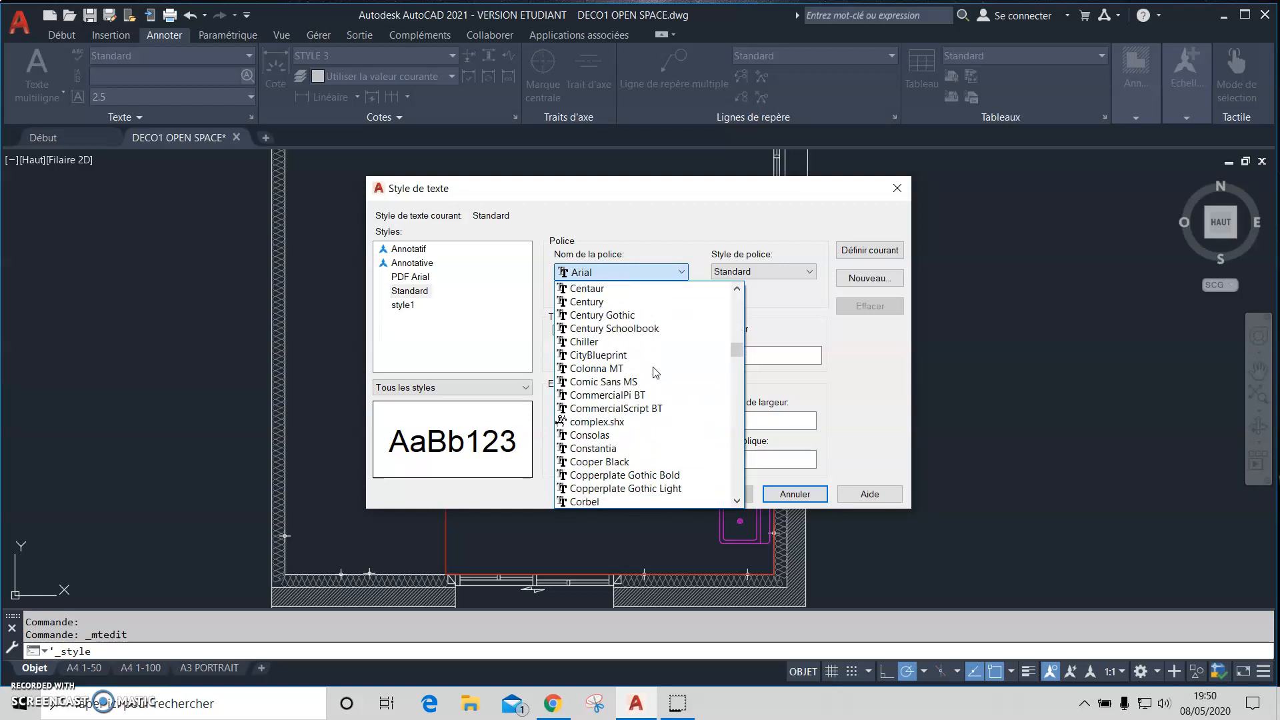
pyautogui.click(632, 315)
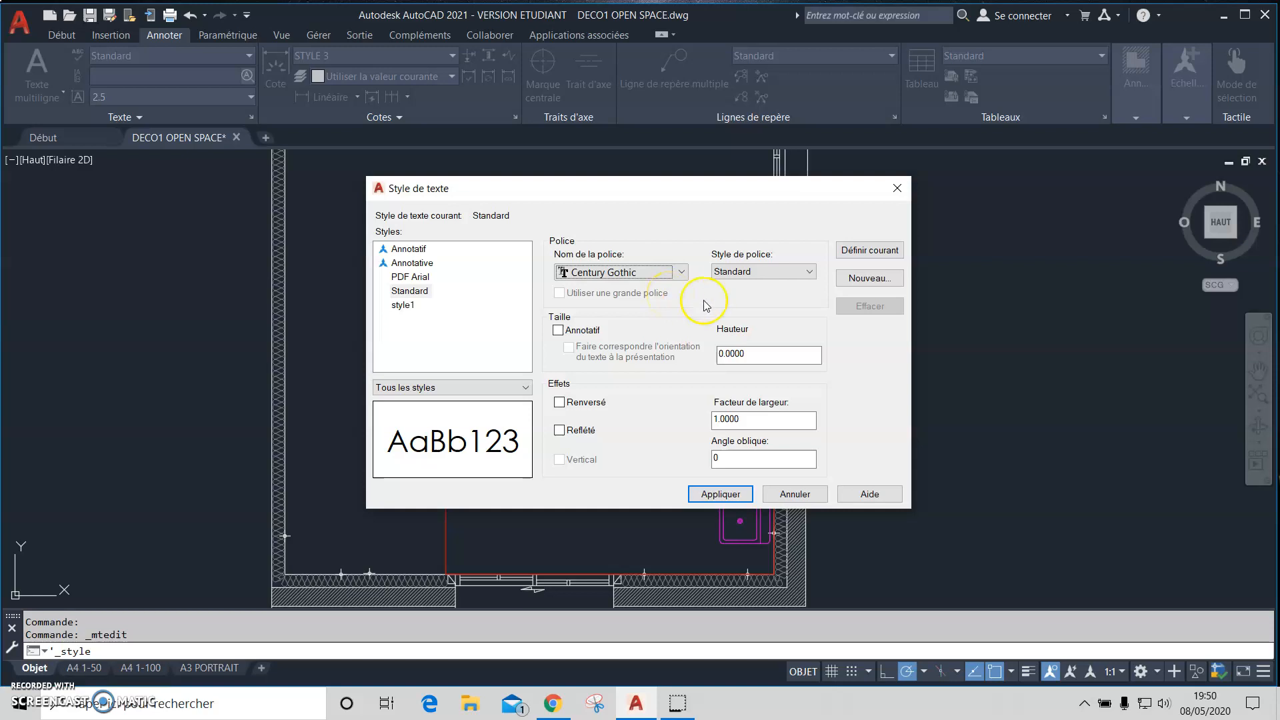
pyautogui.click(784, 272)
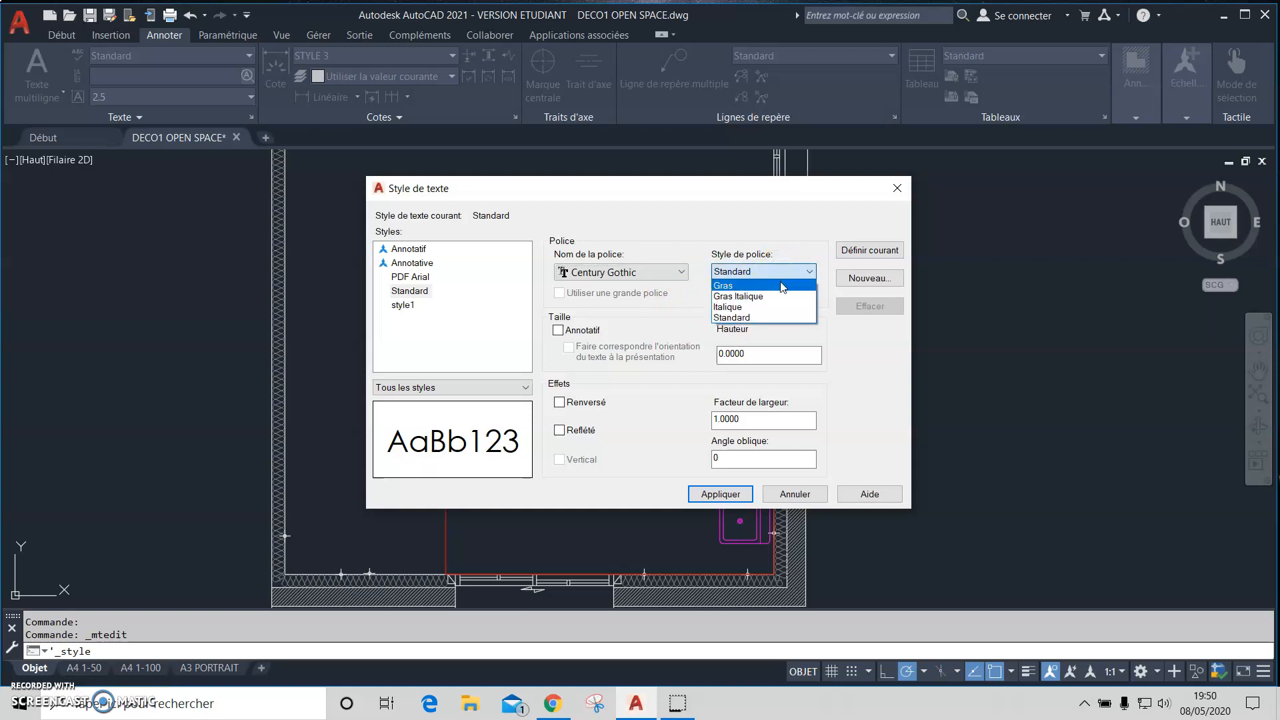
pyautogui.click(785, 319)
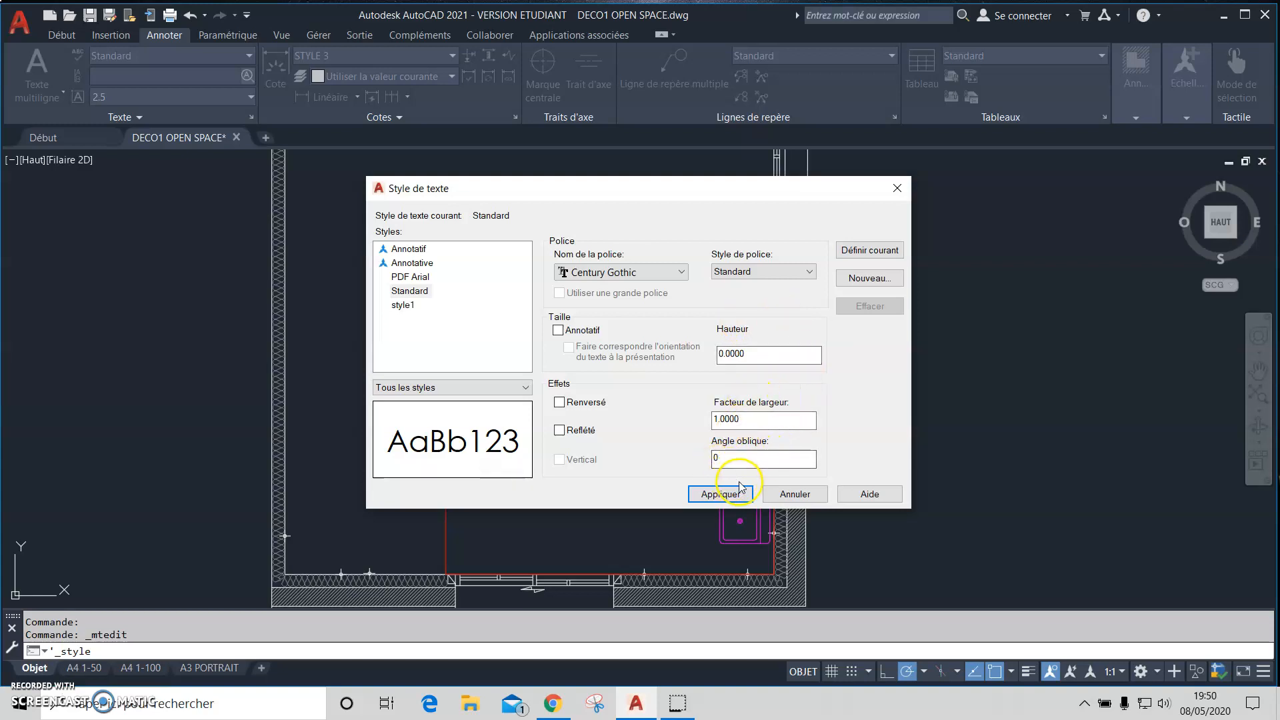
# Save the Standard style's changes and create style2 as the current text style, keeping the text height at 2.5.
pyautogui.click(881, 279)
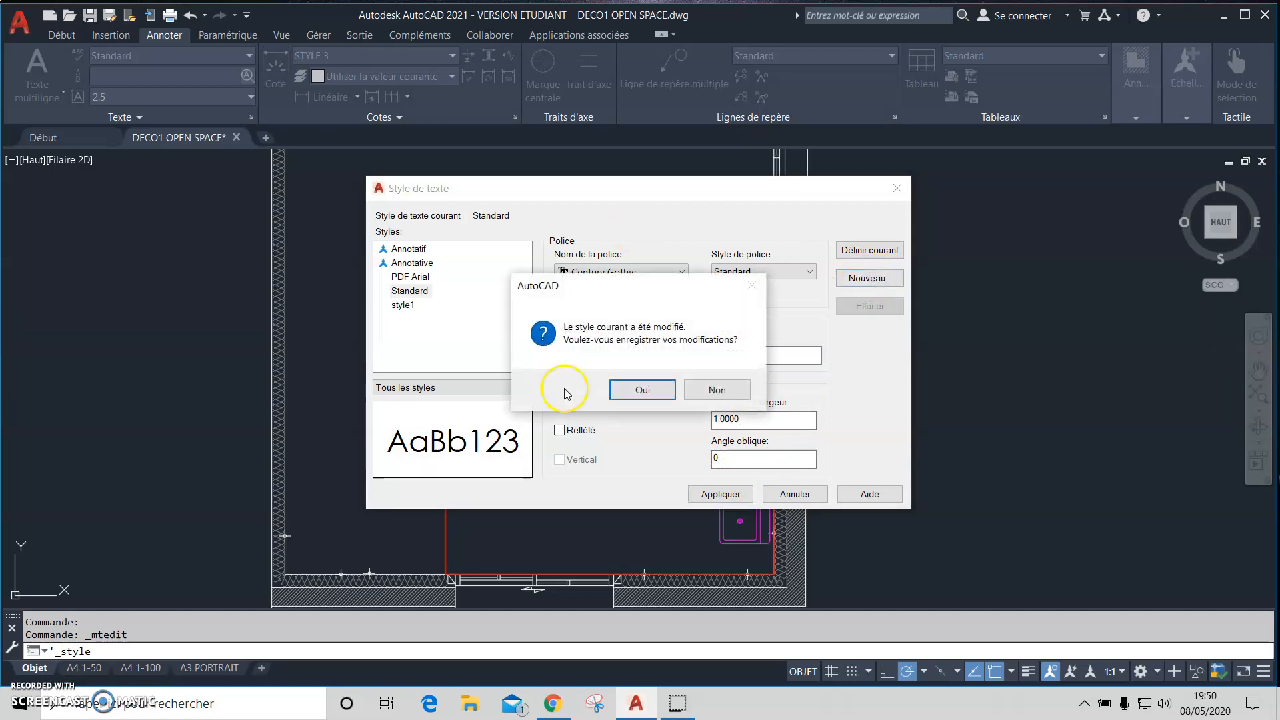
pyautogui.click(652, 392)
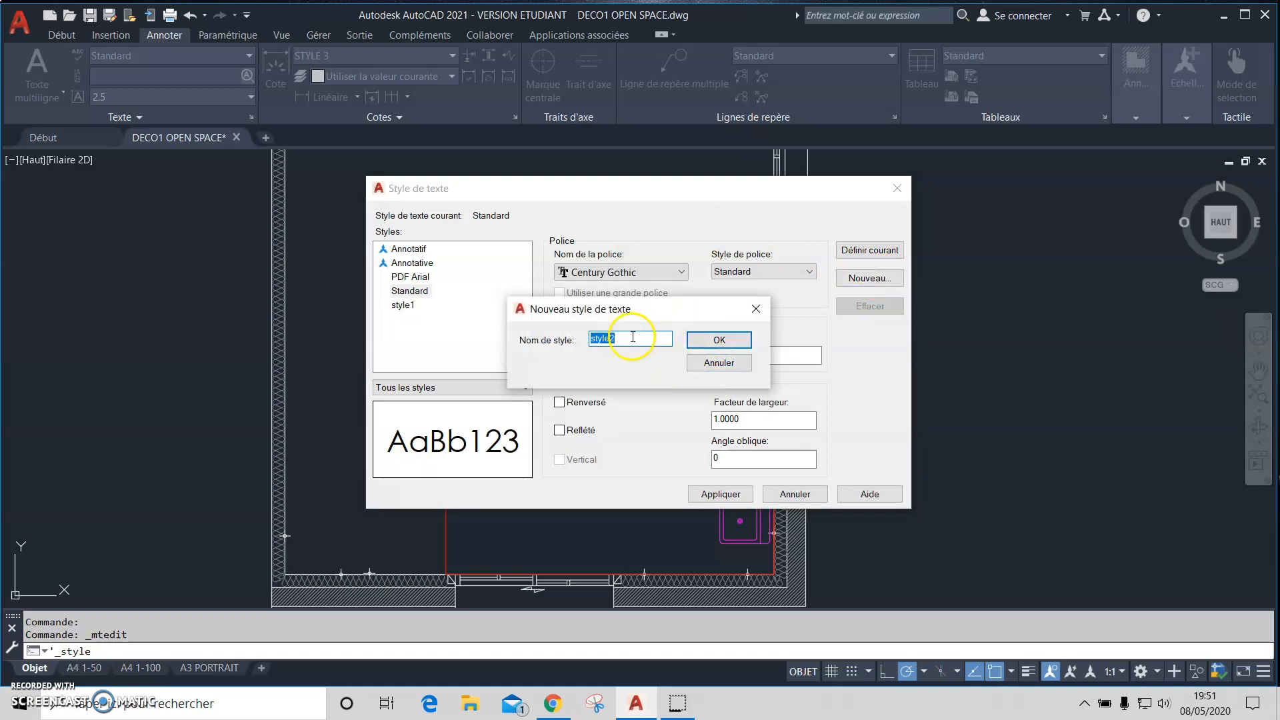
pyautogui.click(718, 340)
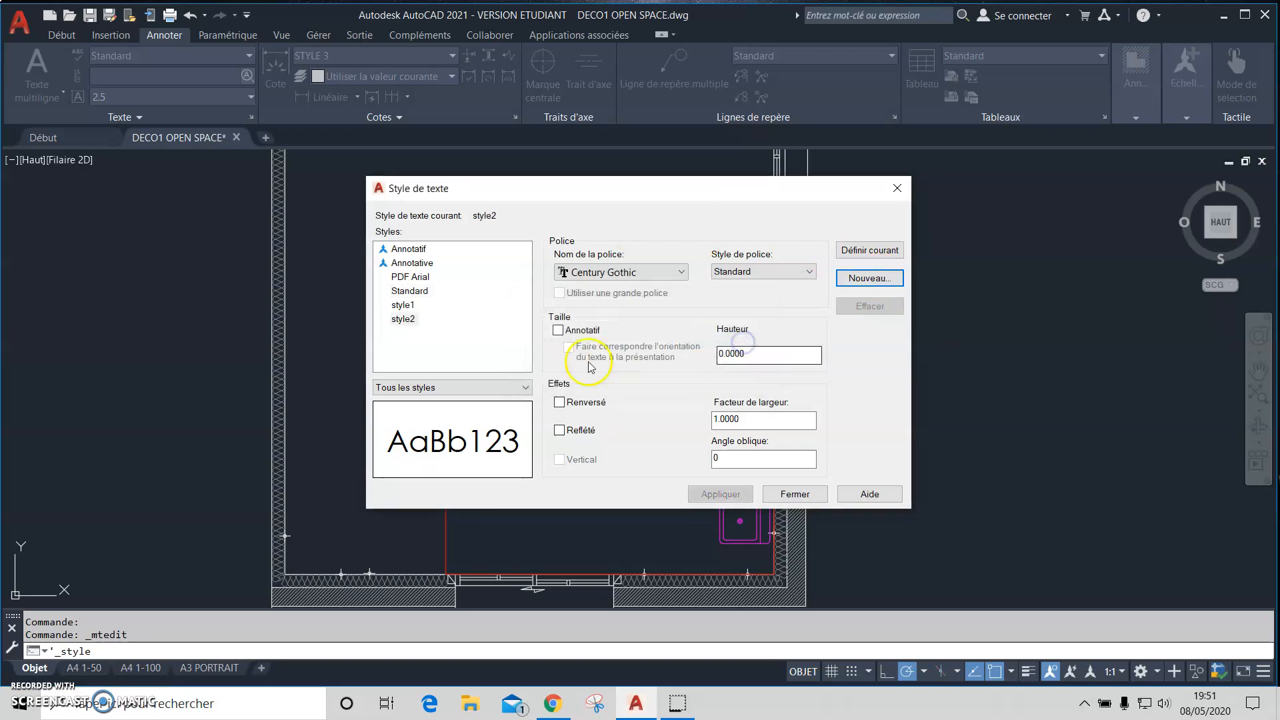
pyautogui.click(875, 252)
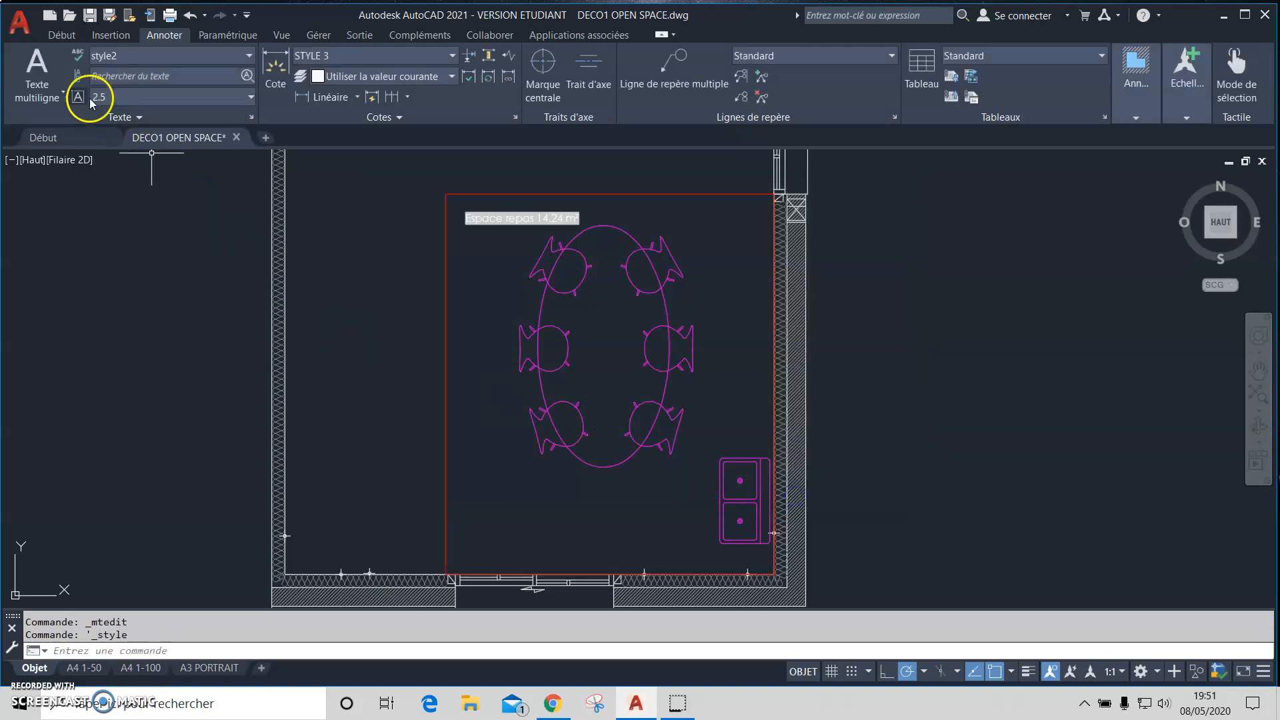
pyautogui.click(144, 100)
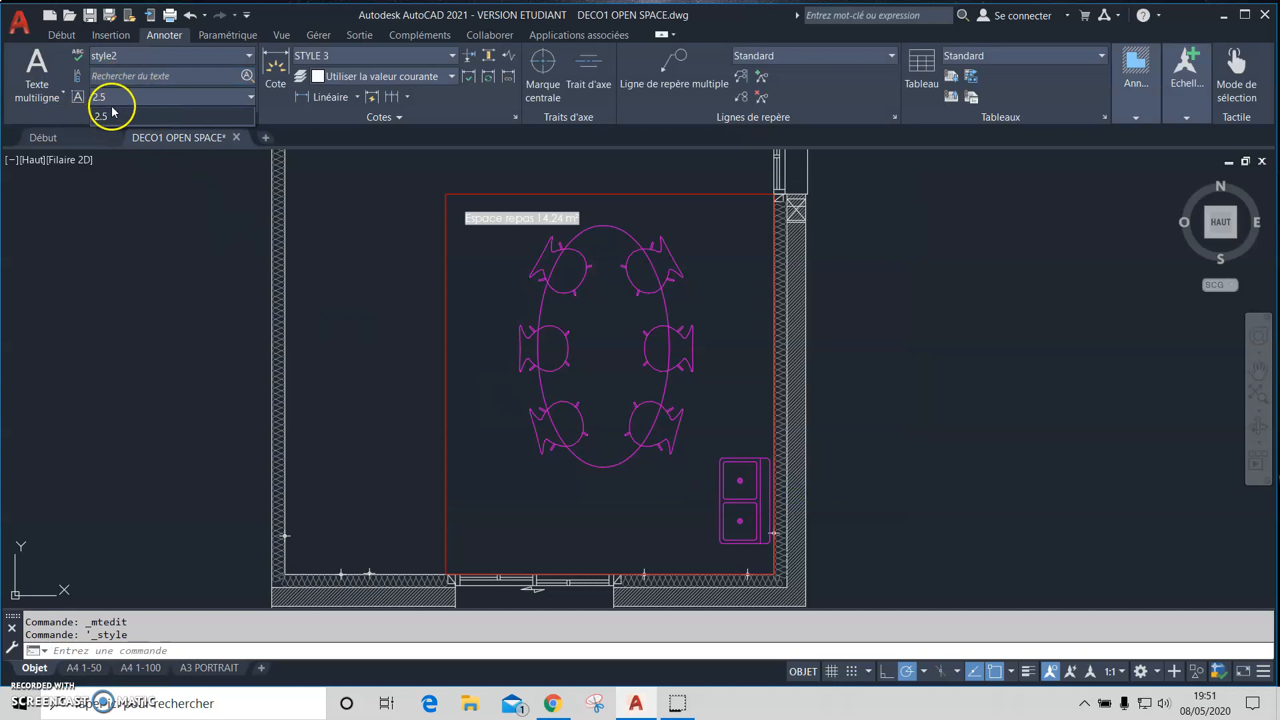
pyautogui.press('Return')
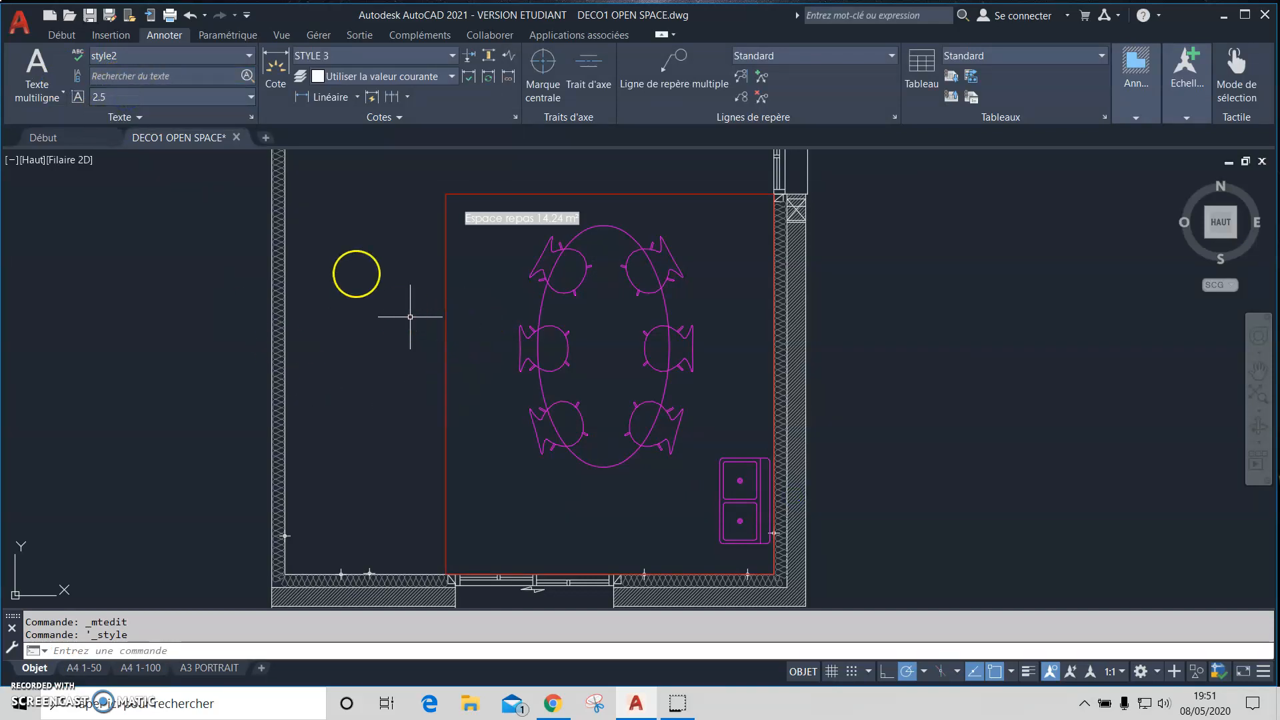
# Frame a new multiline text in the empty area left of the dining space and set its text height to 8.
pyautogui.click(36, 67)
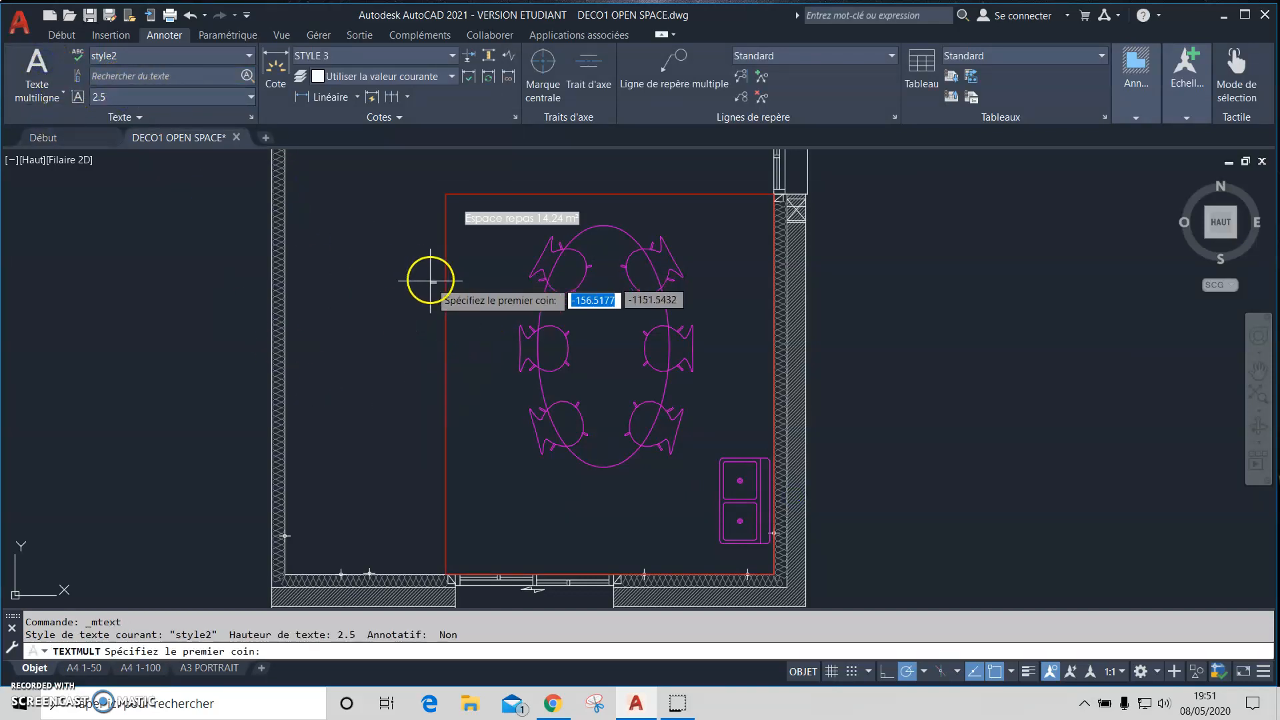
pyautogui.click(331, 361)
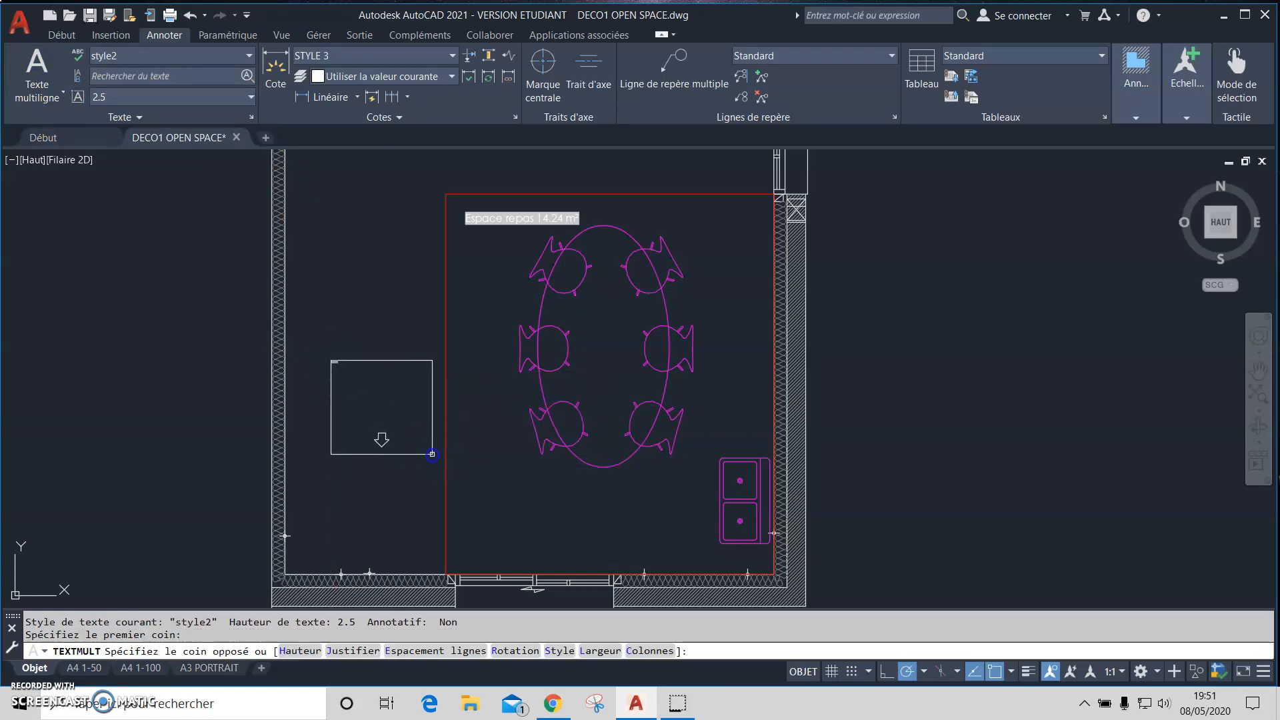
pyautogui.click(432, 454)
pyautogui.click(184, 76)
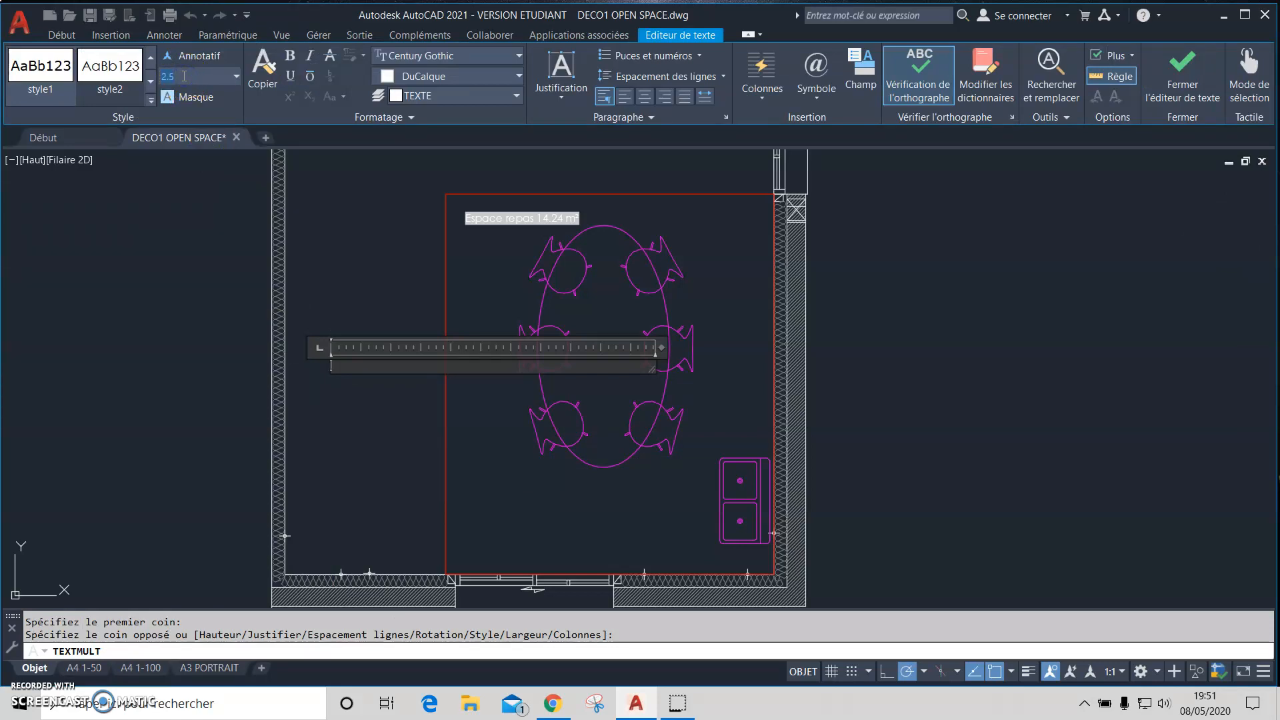
pyautogui.write('8')
pyautogui.press('Return')
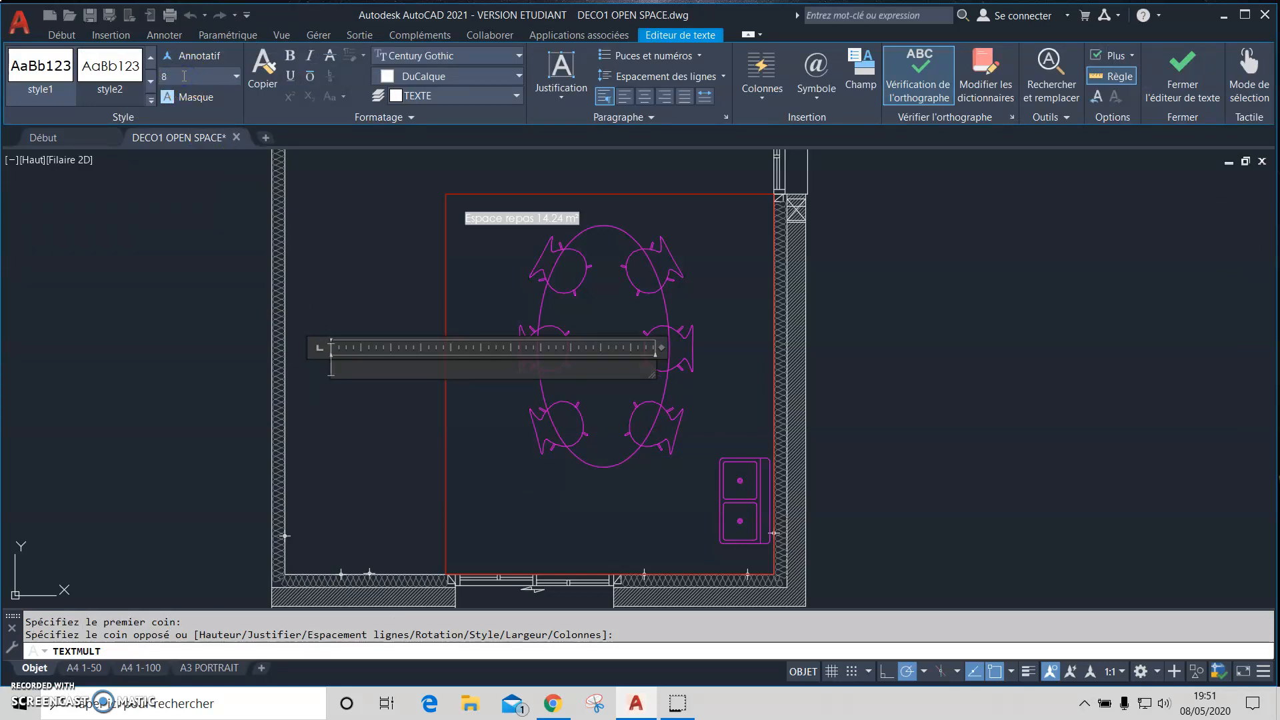
# Enter "Espace Repas + réunion" as the multiline text's content and close the text editor.
pyautogui.click(334, 371)
pyautogui.write('Espace')
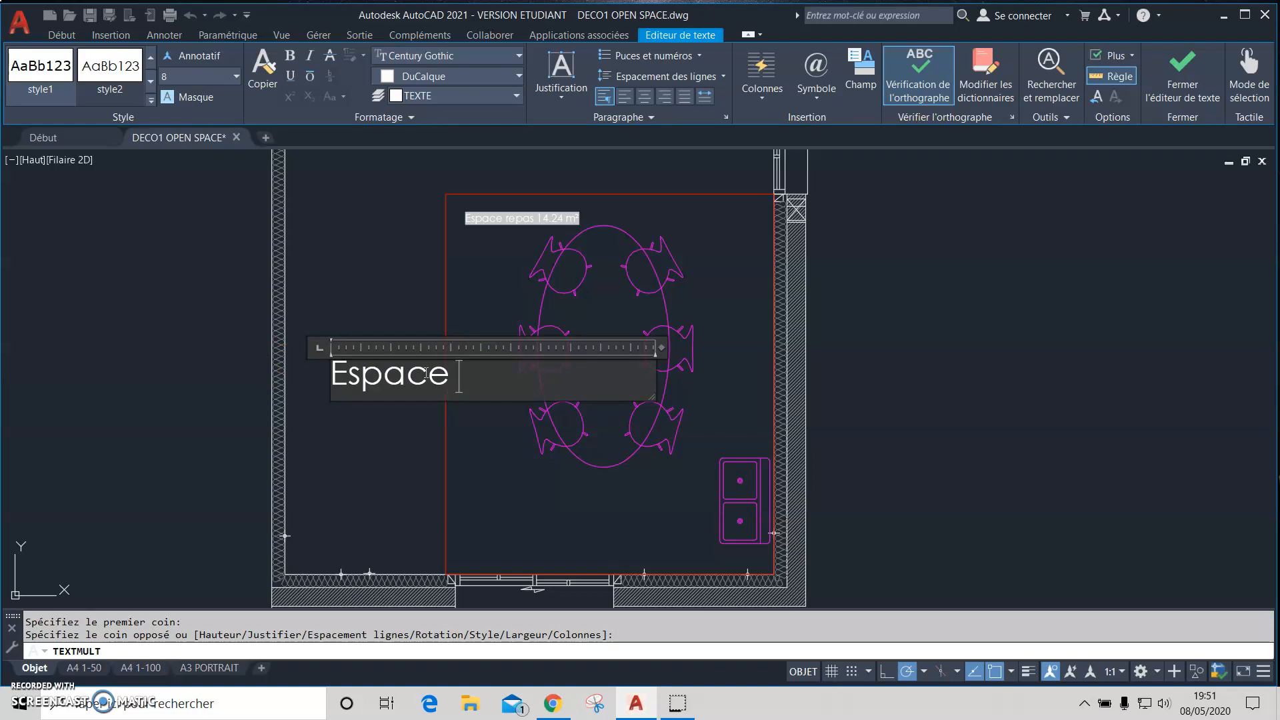
pyautogui.write(' Repas')
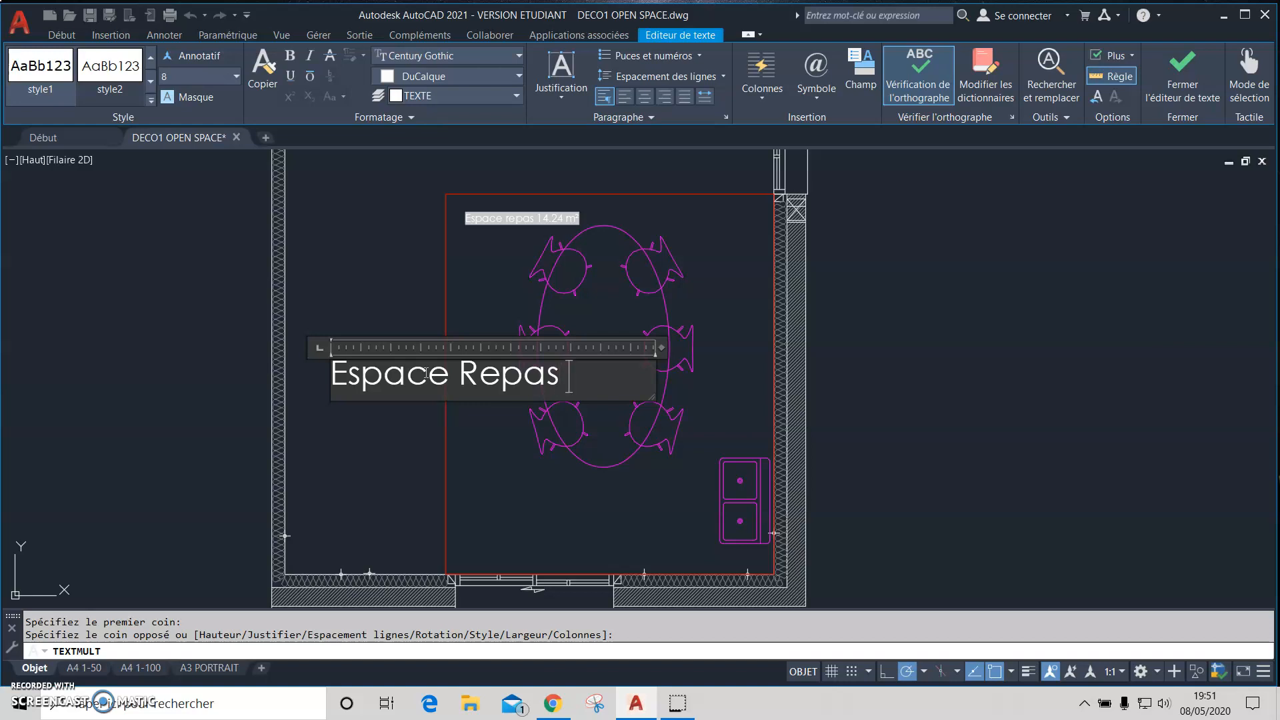
pyautogui.write(' + réunion')
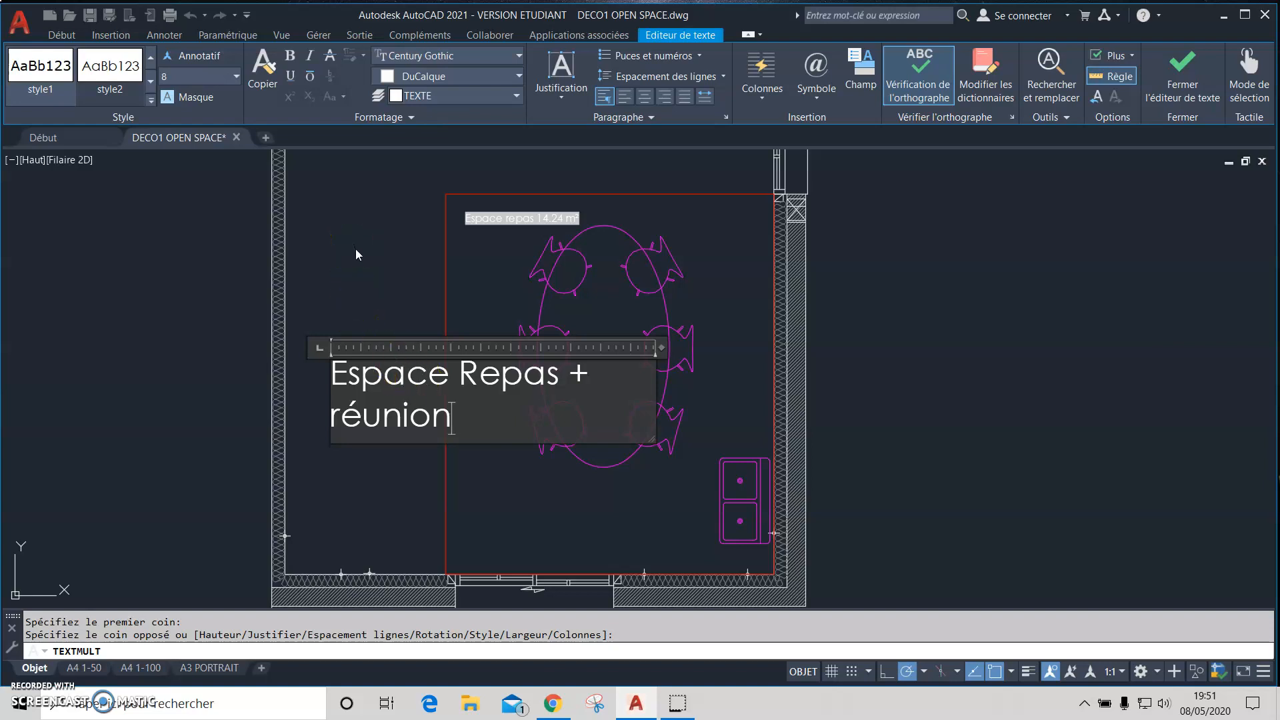
pyautogui.click(845, 247)
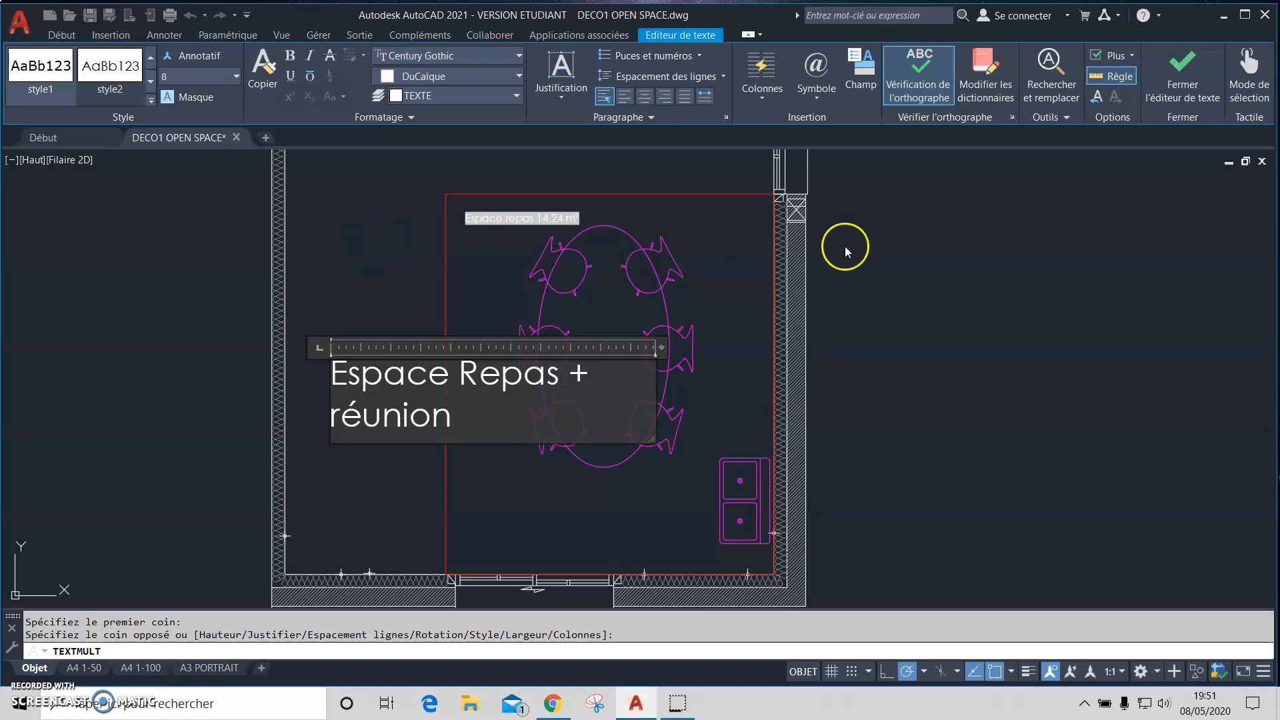
pyautogui.click(1198, 80)
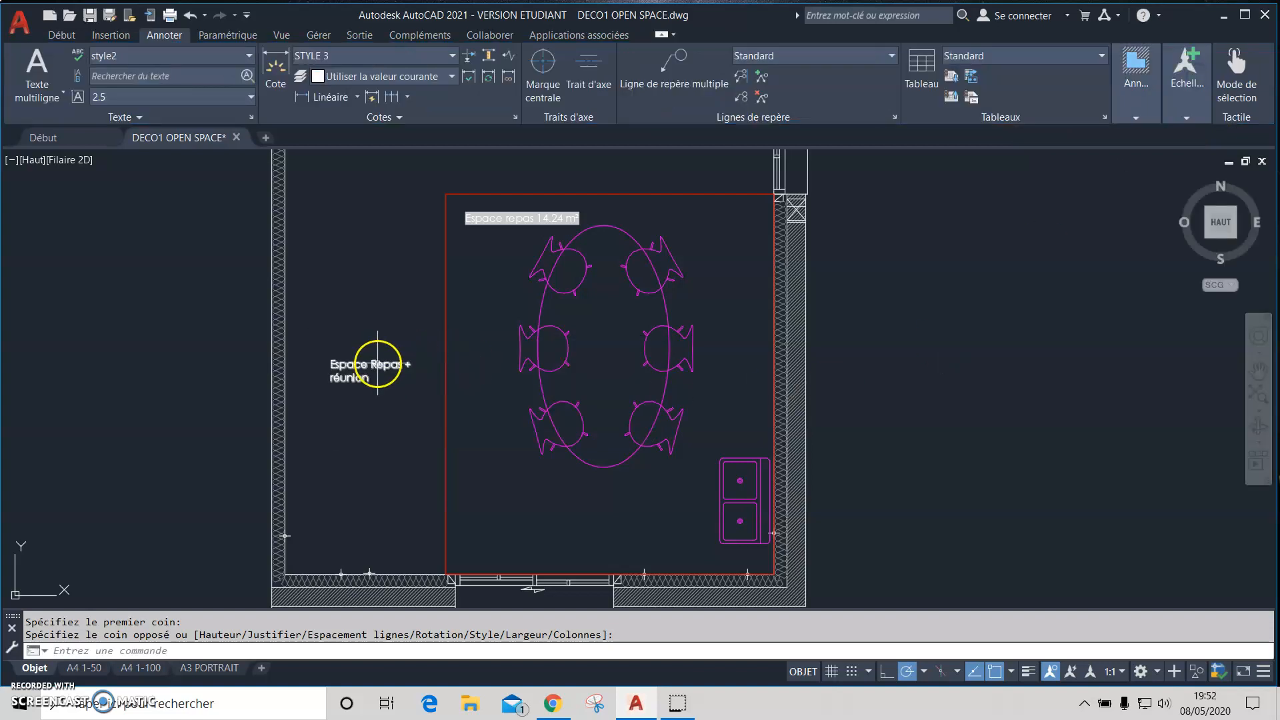
# Move the "Espace Repas + réunion" text into the lower-left corner of the red dining area outline.
pyautogui.click(380, 364)
pyautogui.click(331, 361)
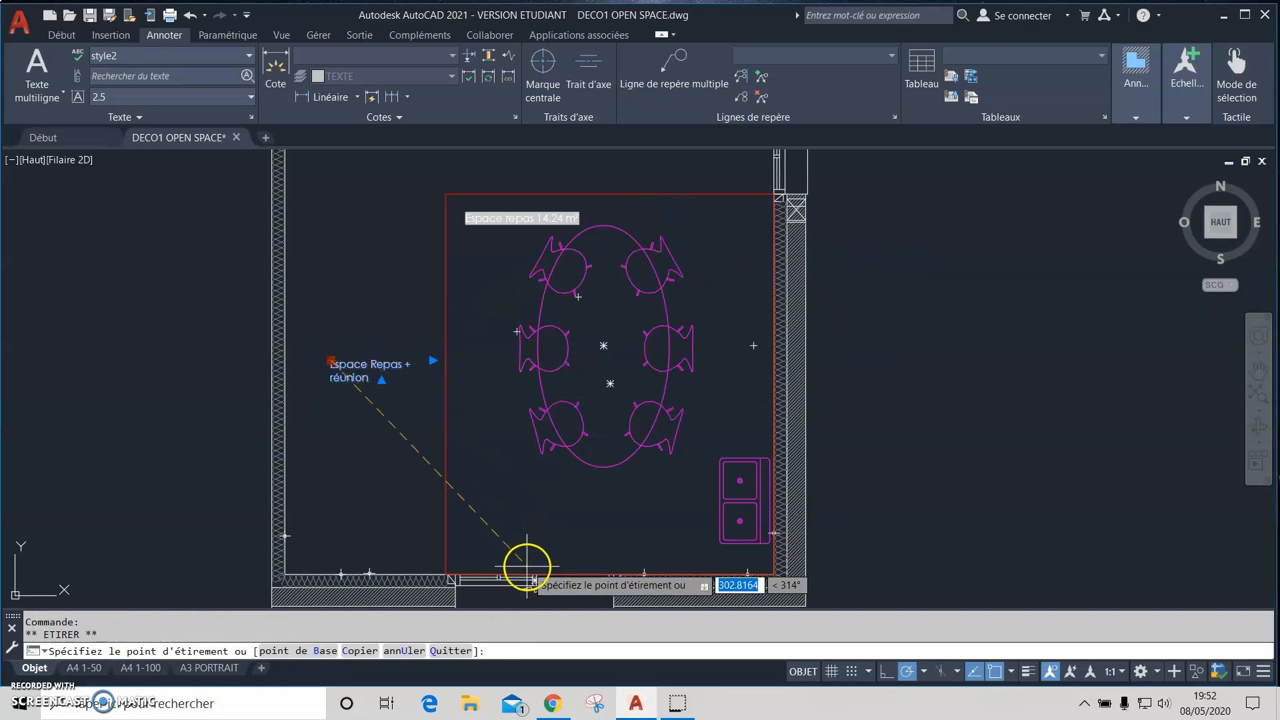
pyautogui.click(472, 528)
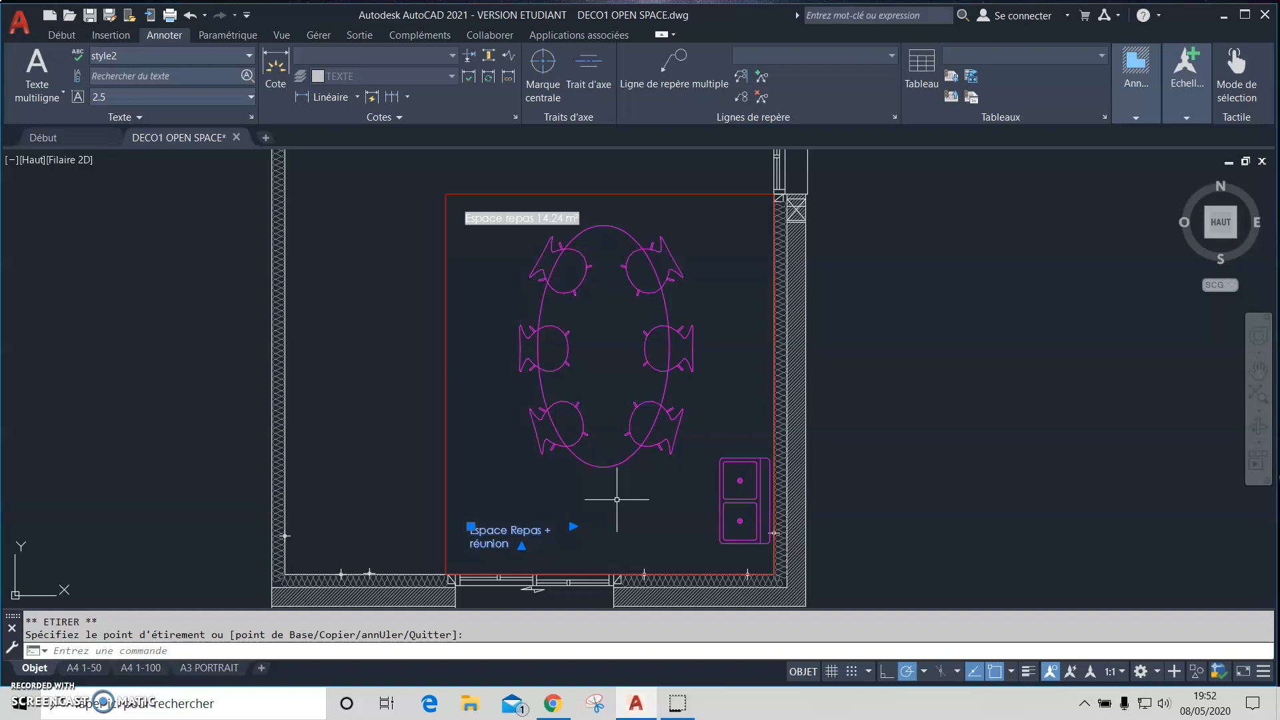
pyautogui.click(486, 545)
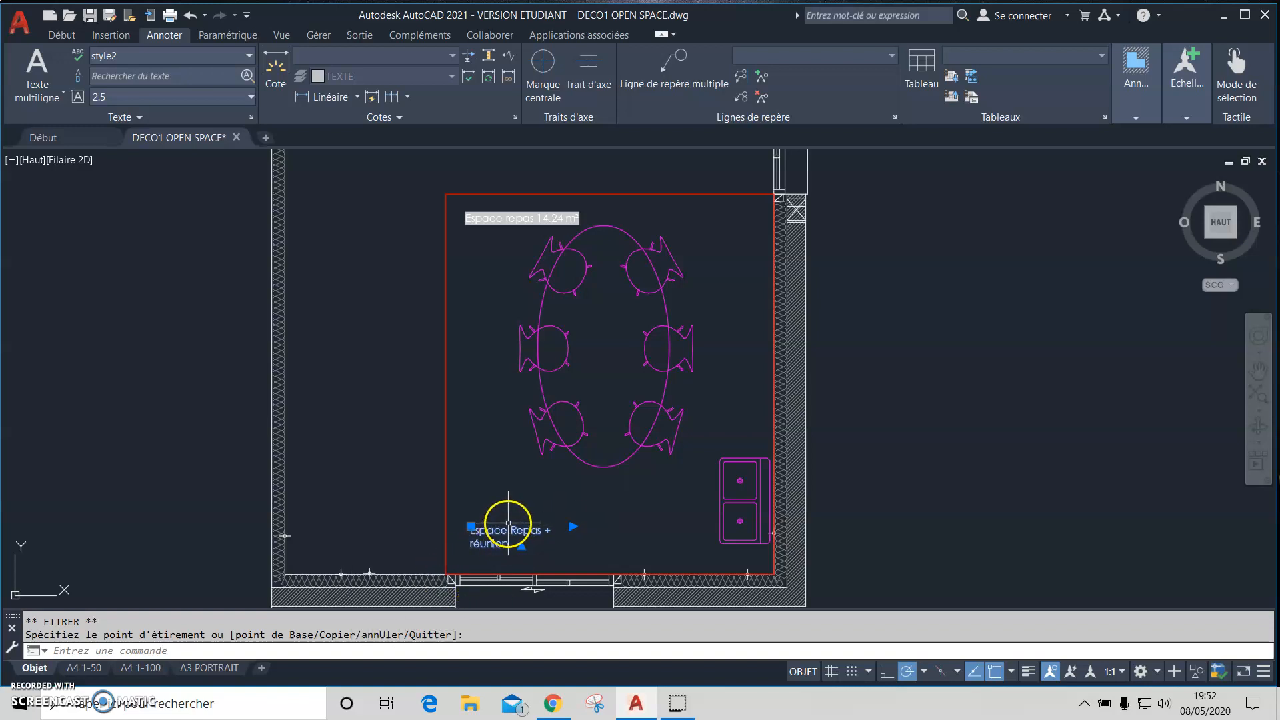
# Reopen the "Espace Repas + réunion" text for editing and select all of its content.
pyautogui.scroll(3, 497, 530)
pyautogui.moveTo(496, 530); pyautogui.dragTo(524, 481, button='middle')
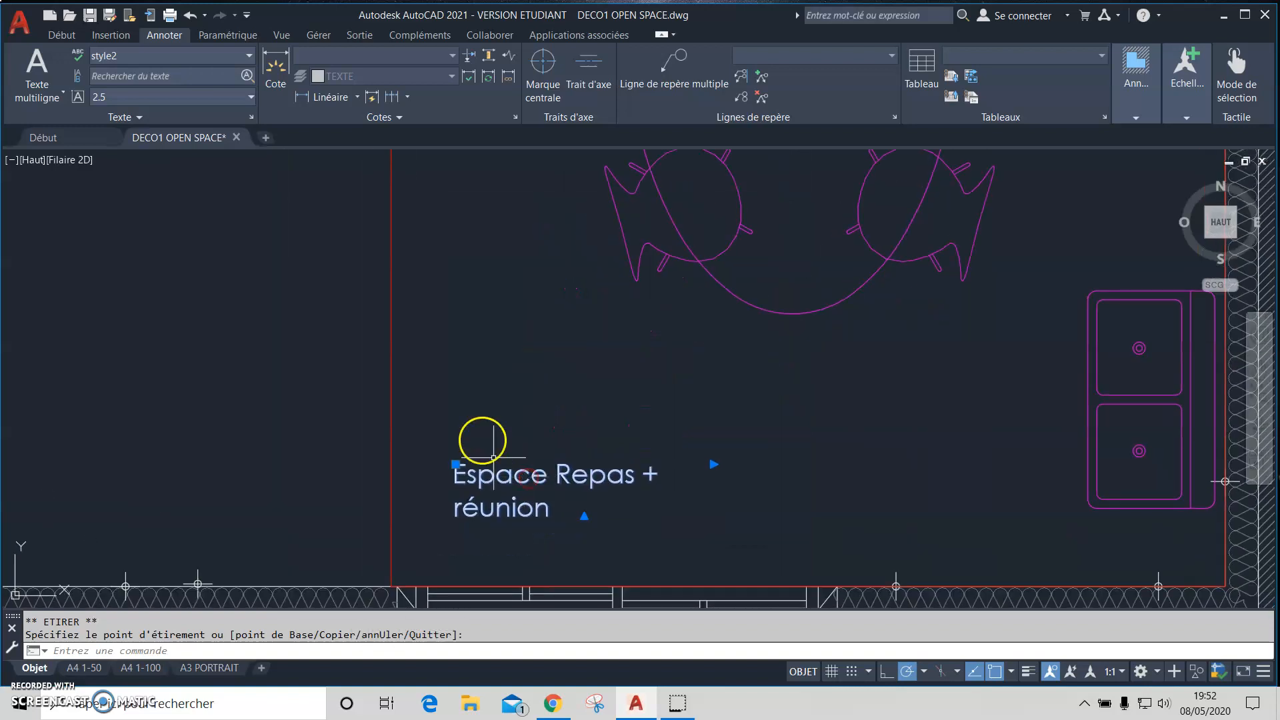
pyautogui.click(541, 476)
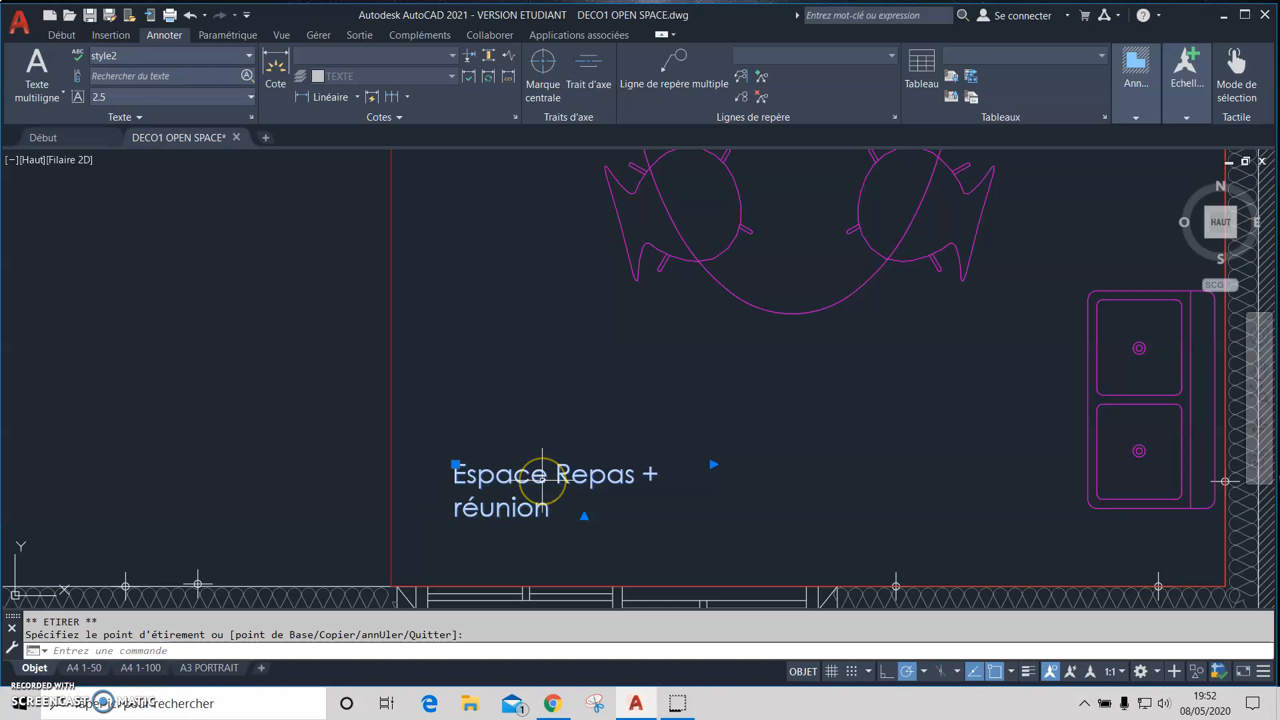
pyautogui.doubleClick(541, 479)
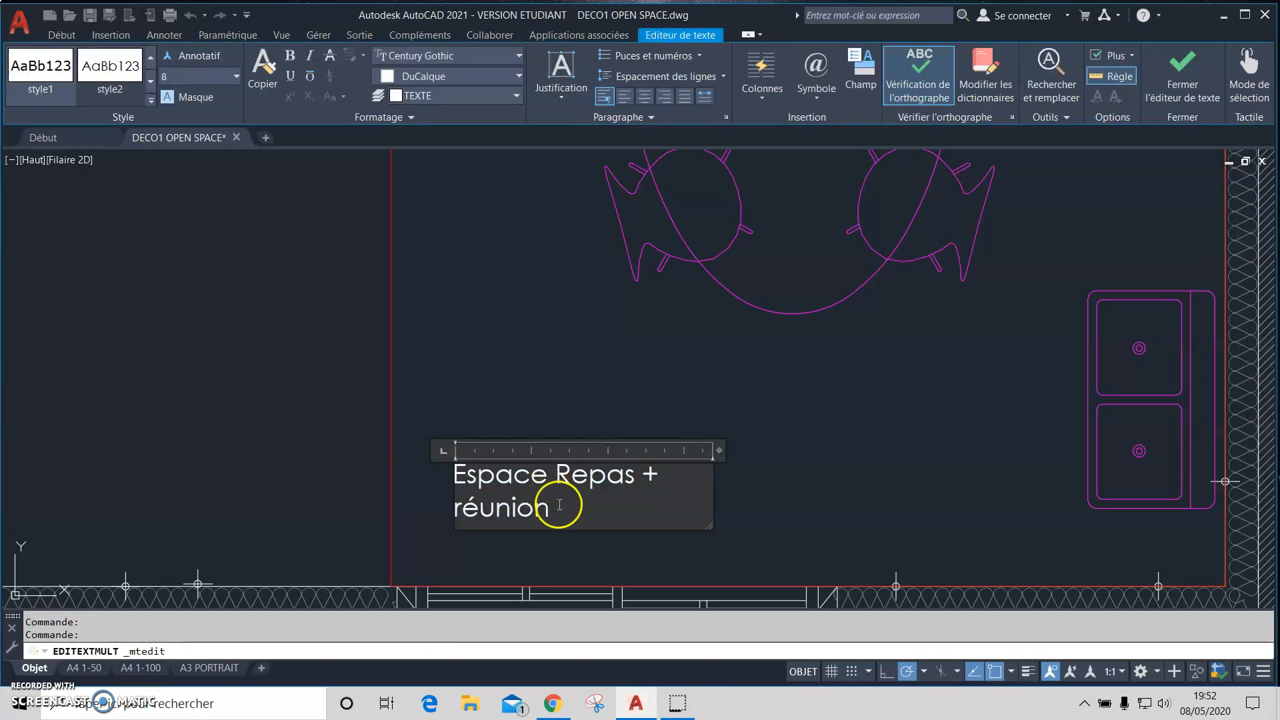
pyautogui.moveTo(568, 509); pyautogui.dragTo(447, 468)
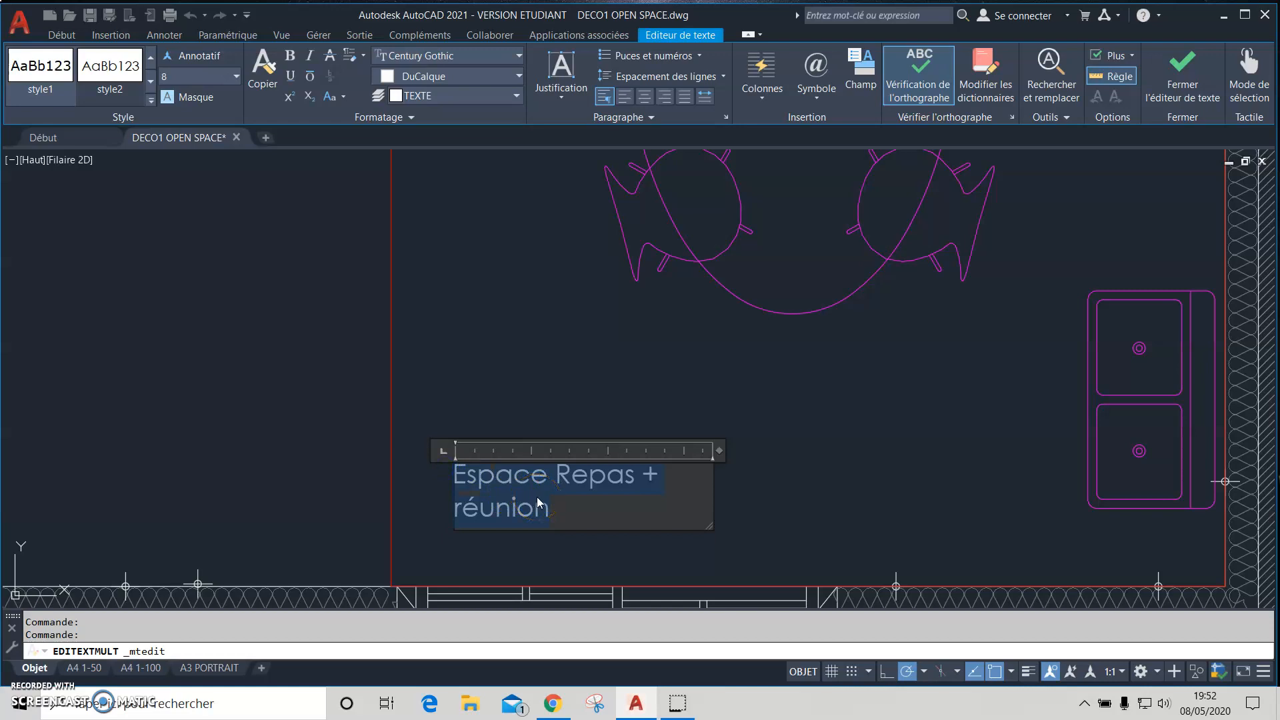
# Examine the font, colour and layer choices available for the selected text.
pyautogui.click(494, 59)
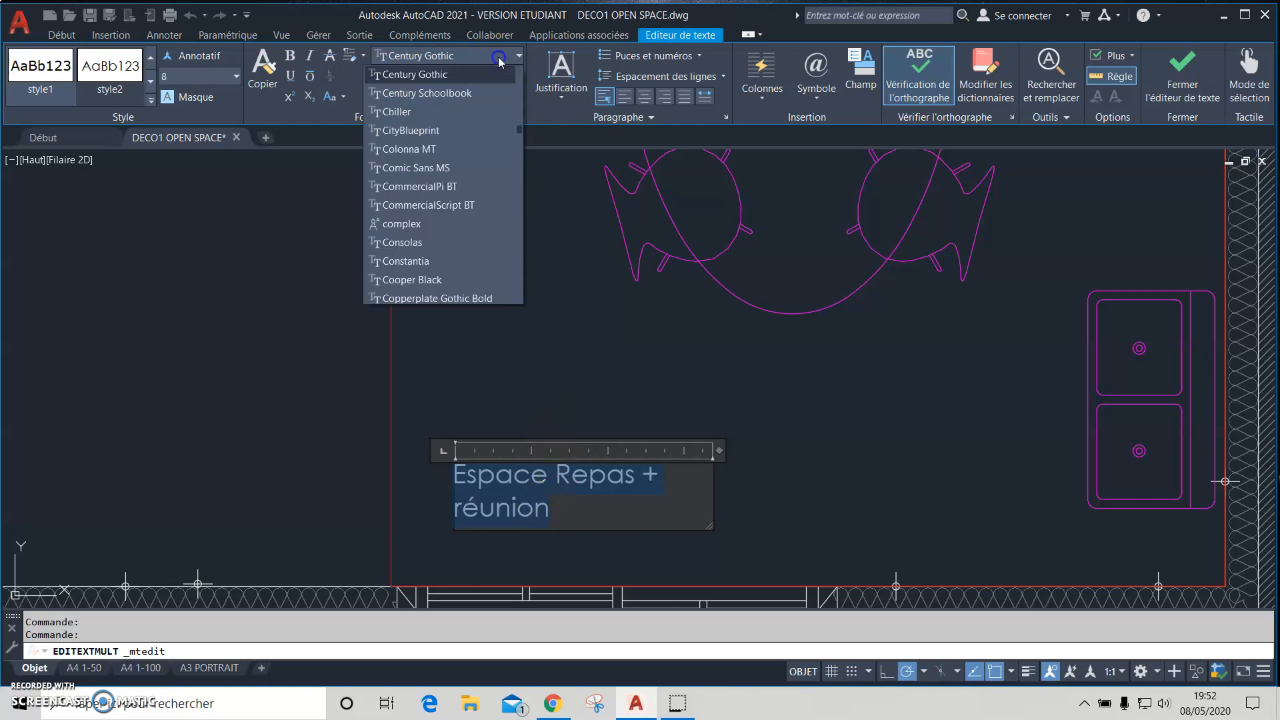
pyautogui.click(485, 75)
pyautogui.click(486, 78)
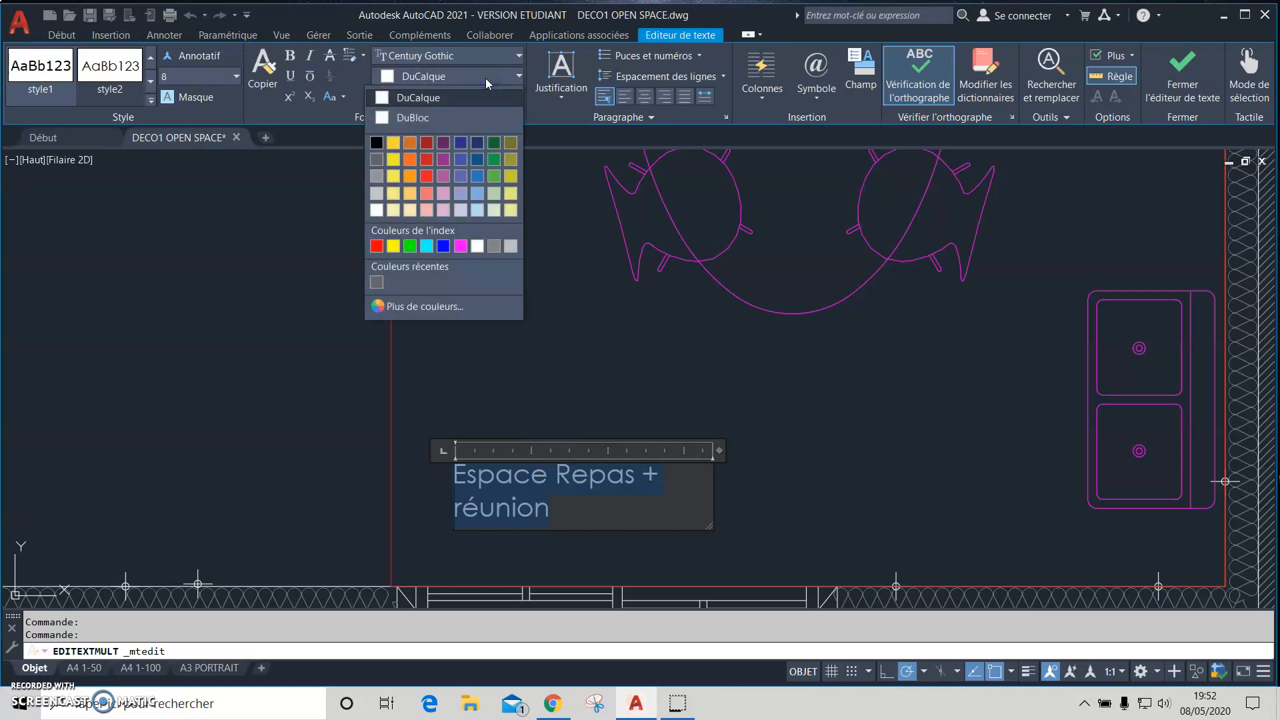
pyautogui.click(487, 80)
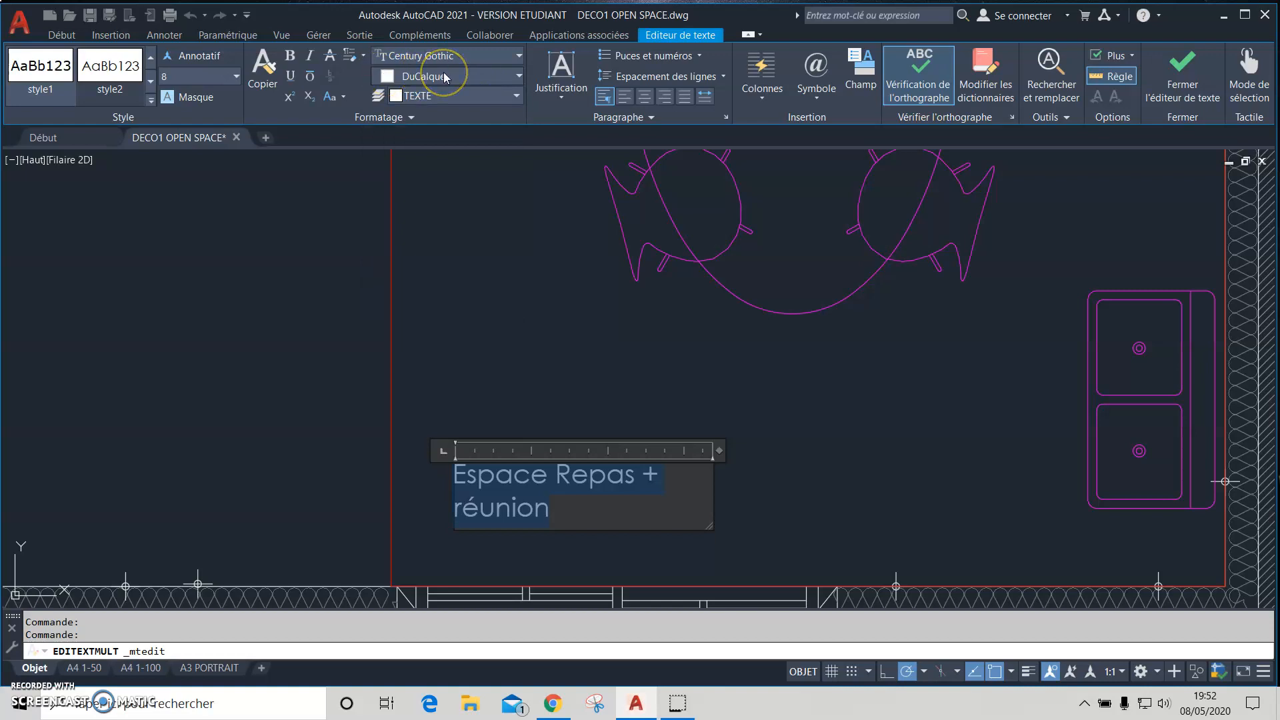
pyautogui.click(446, 77)
pyautogui.click(443, 73)
pyautogui.click(448, 101)
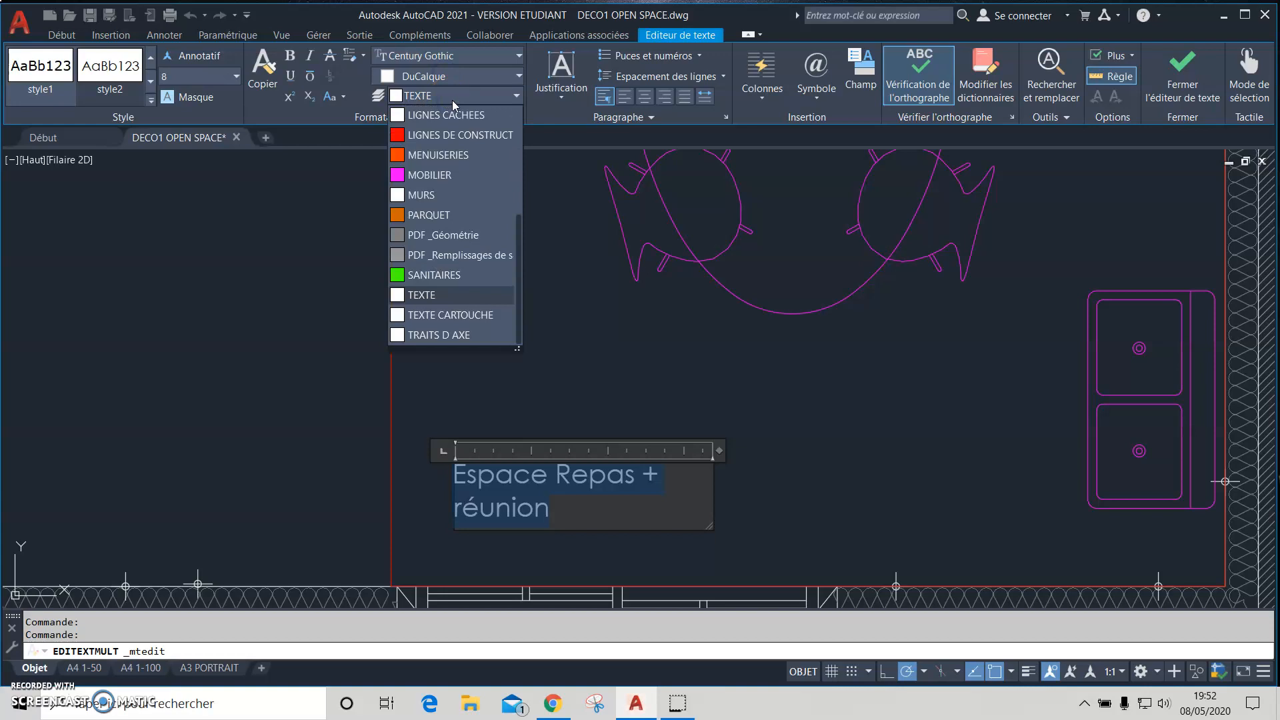
pyautogui.click(452, 100)
# Set the selected text's height to 10 and centre its paragraph alignment.
pyautogui.click(194, 75)
pyautogui.write('10')
pyautogui.press('Return')
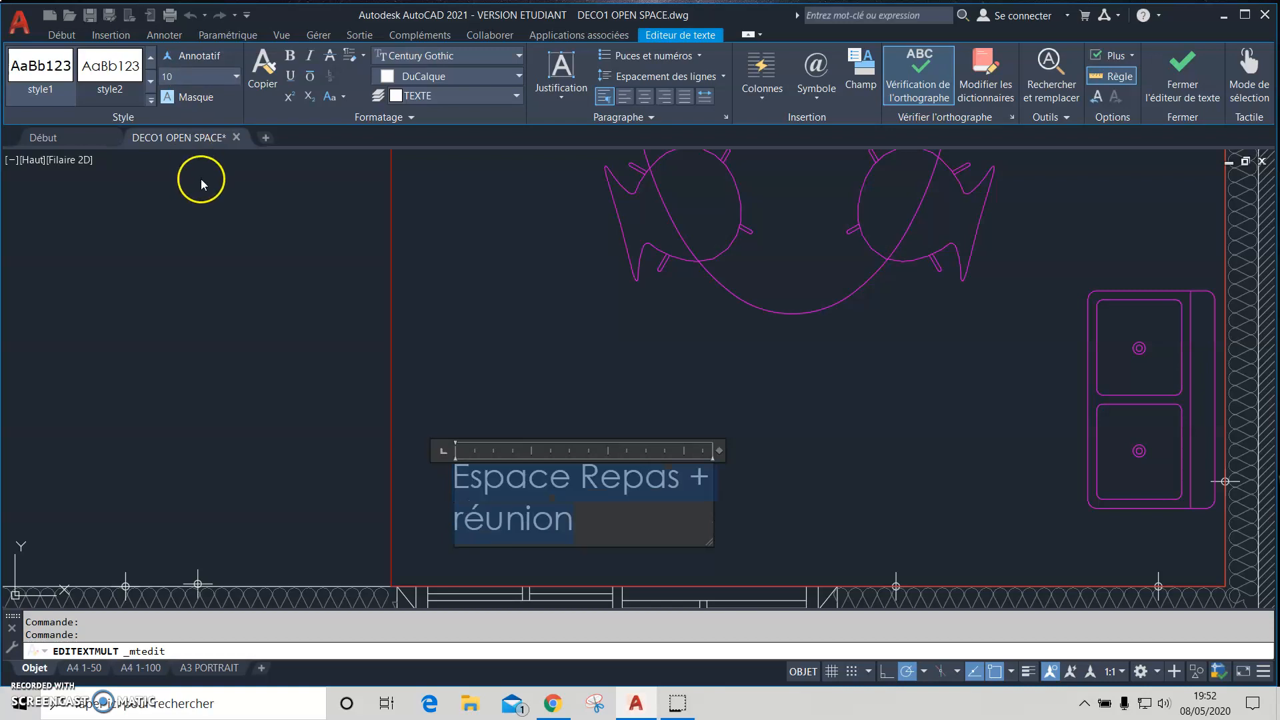
pyautogui.click(579, 101)
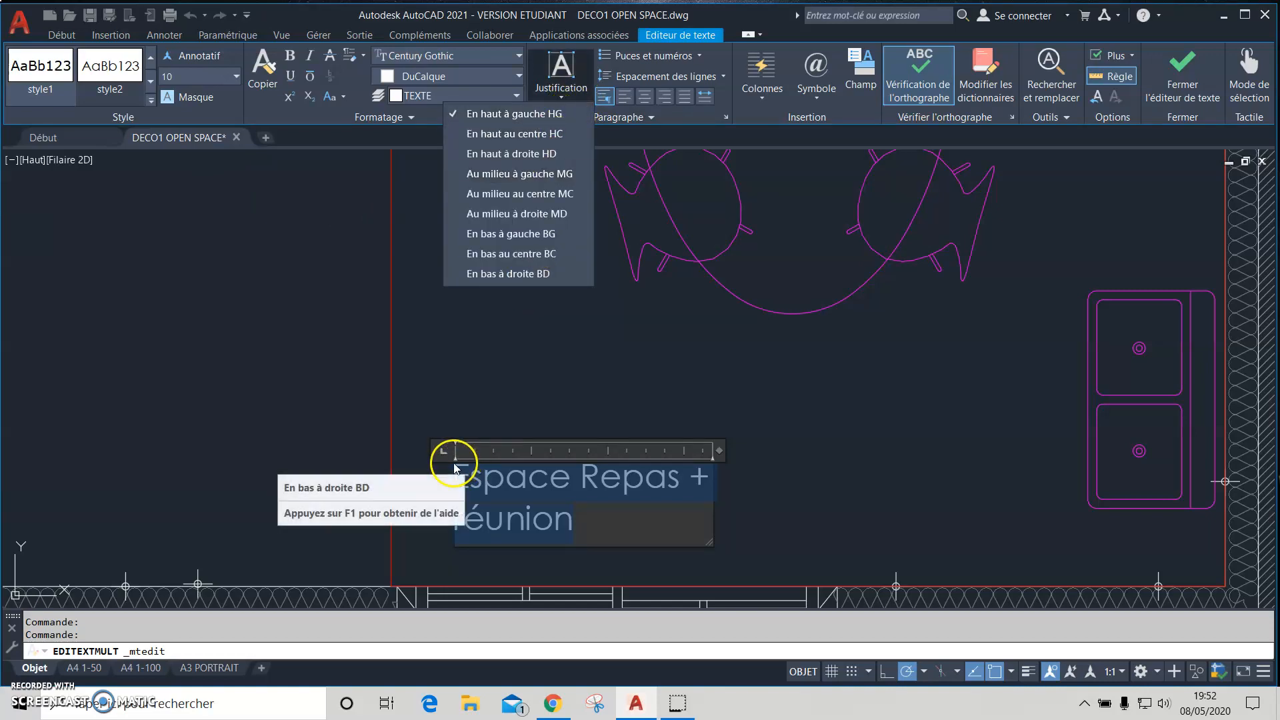
pyautogui.click(674, 120)
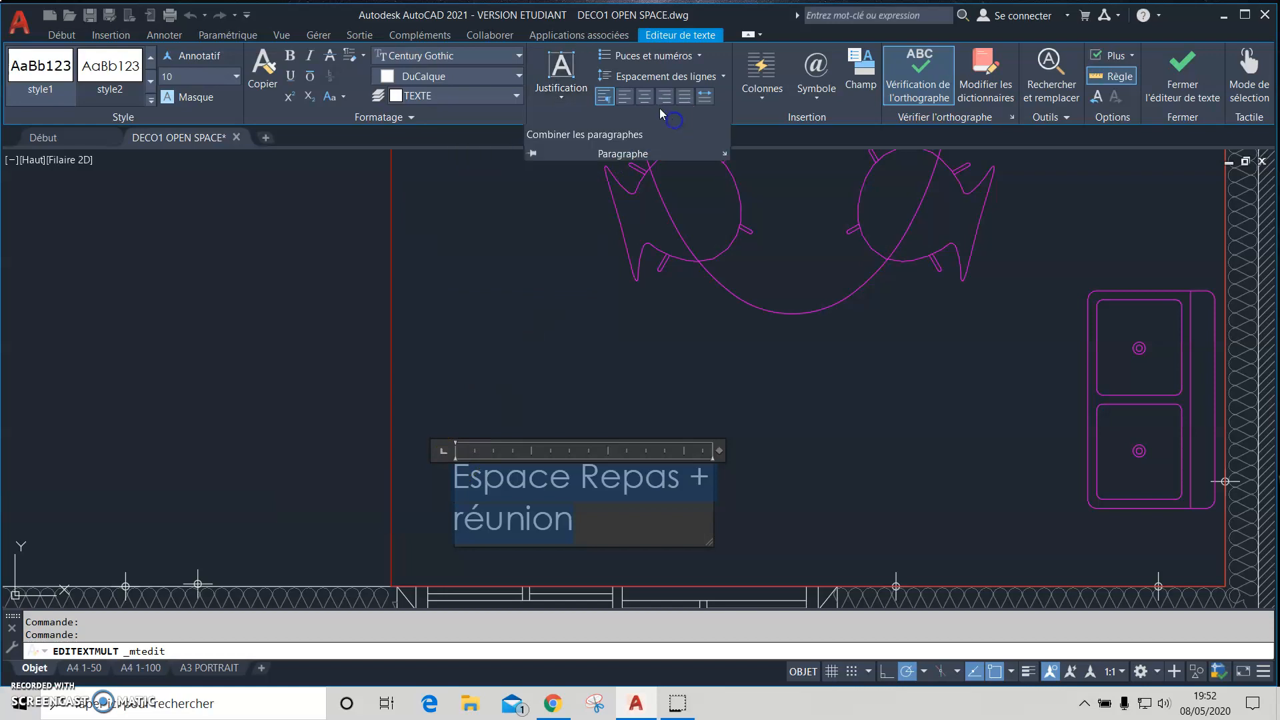
pyautogui.click(645, 97)
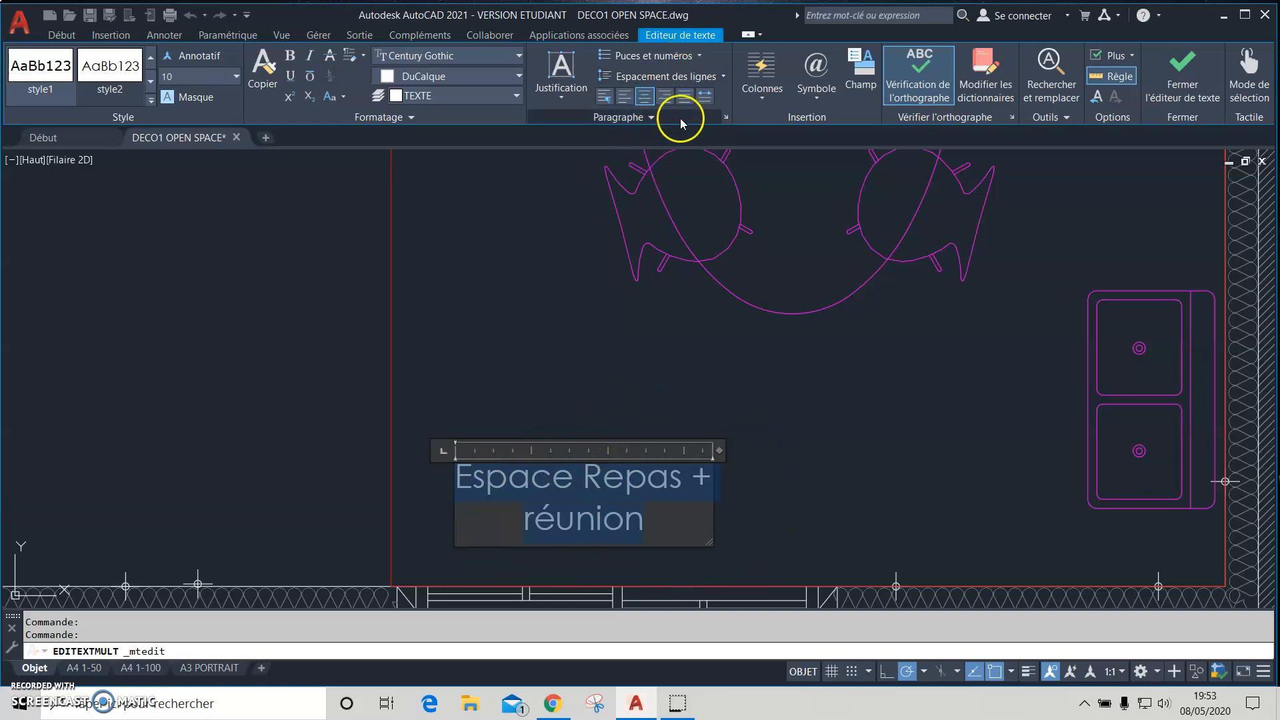
# Examine the bullets and numbering, line spacing and column options for the selected text.
pyautogui.click(700, 57)
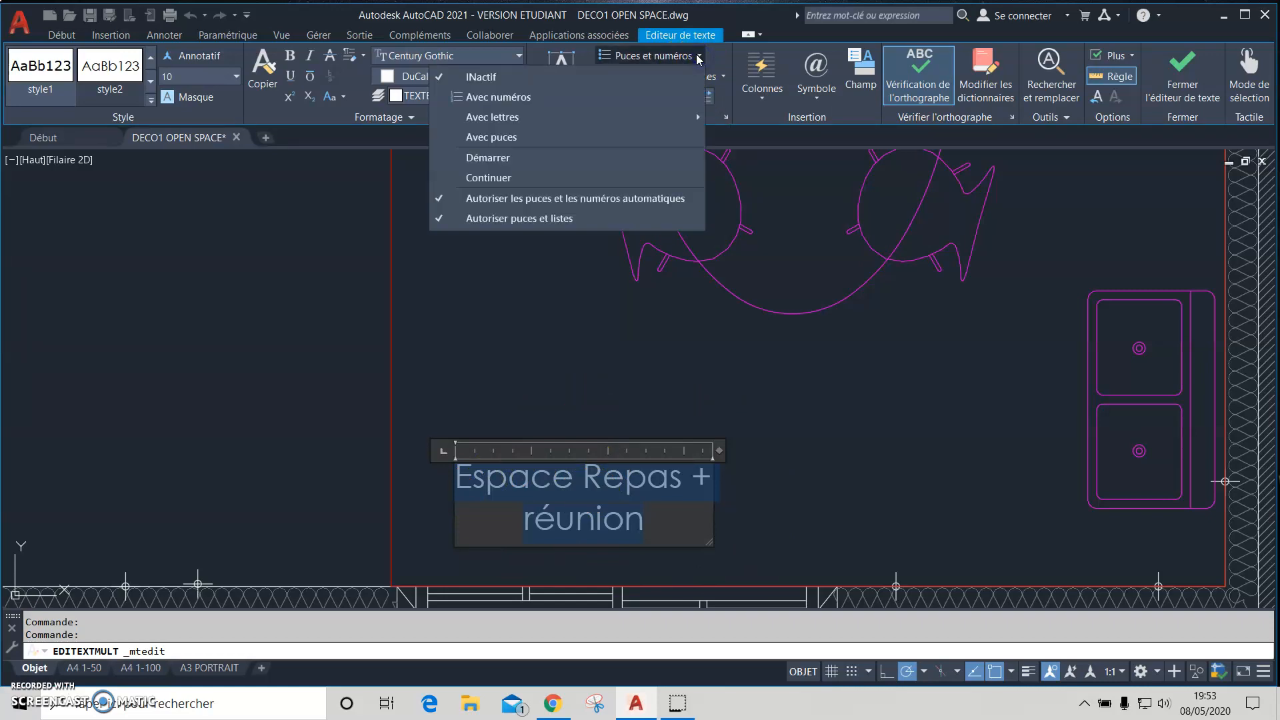
pyautogui.click(699, 58)
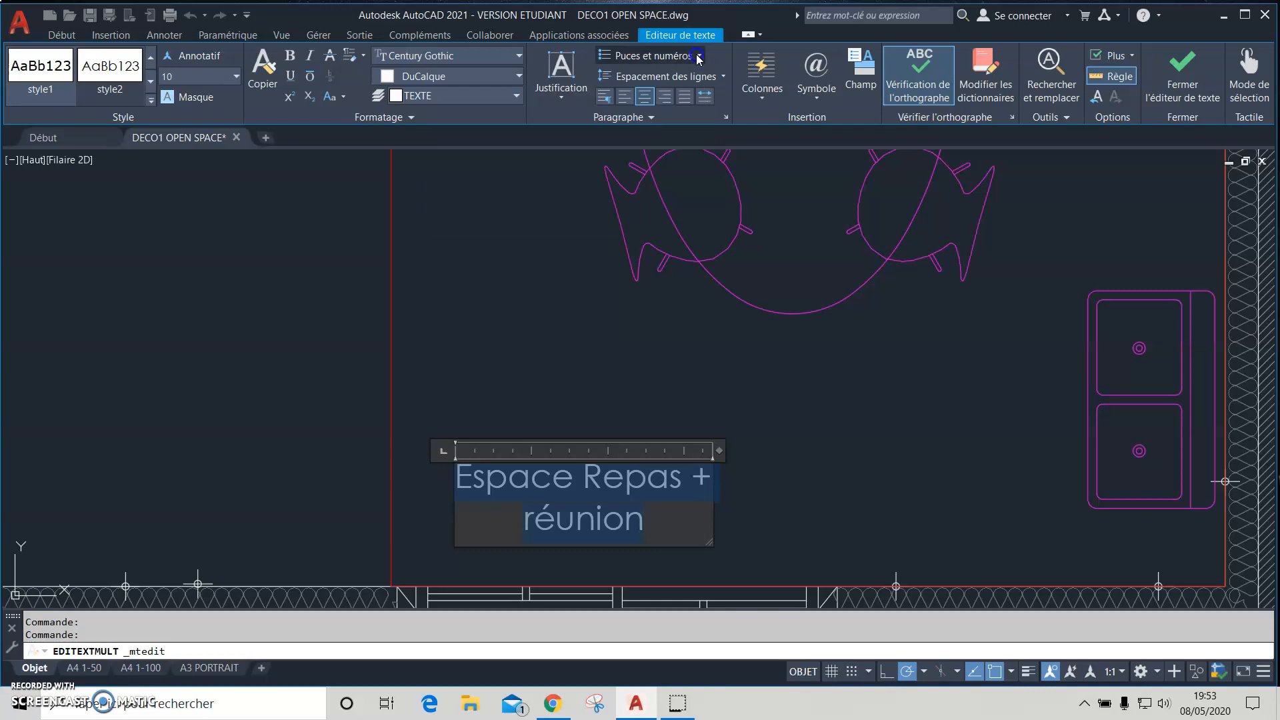
pyautogui.click(720, 79)
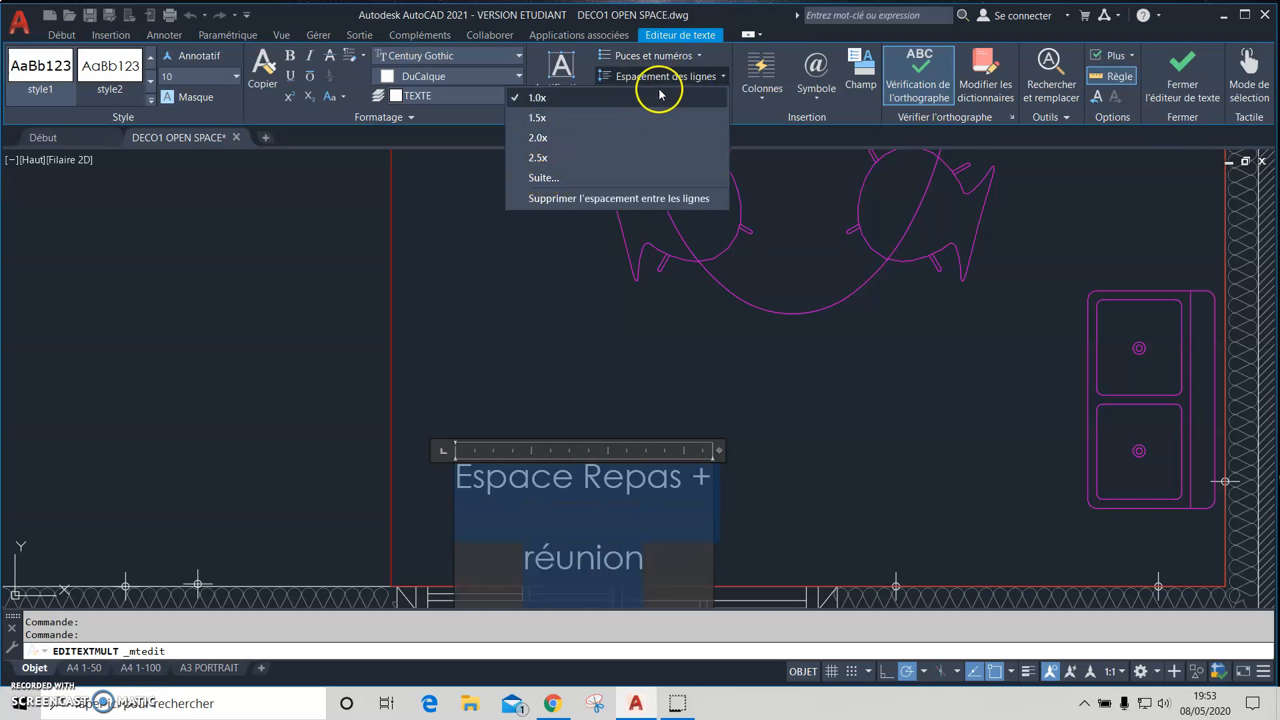
pyautogui.click(723, 77)
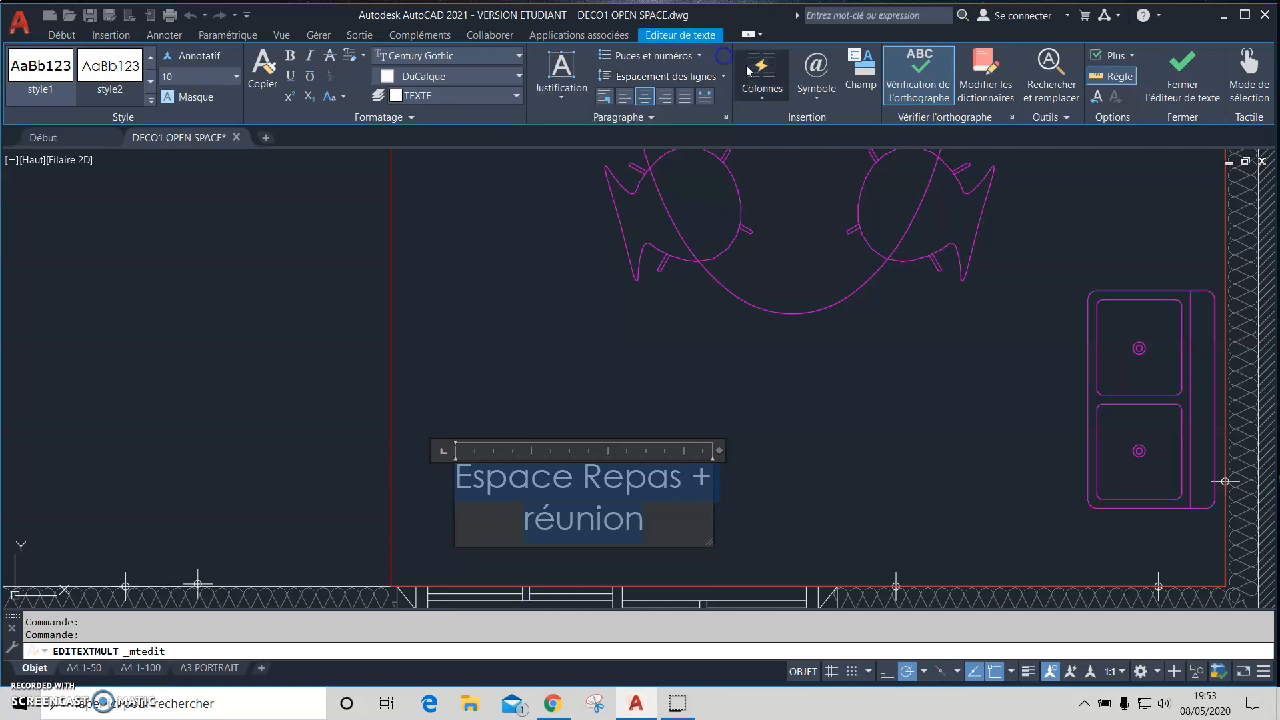
pyautogui.click(777, 94)
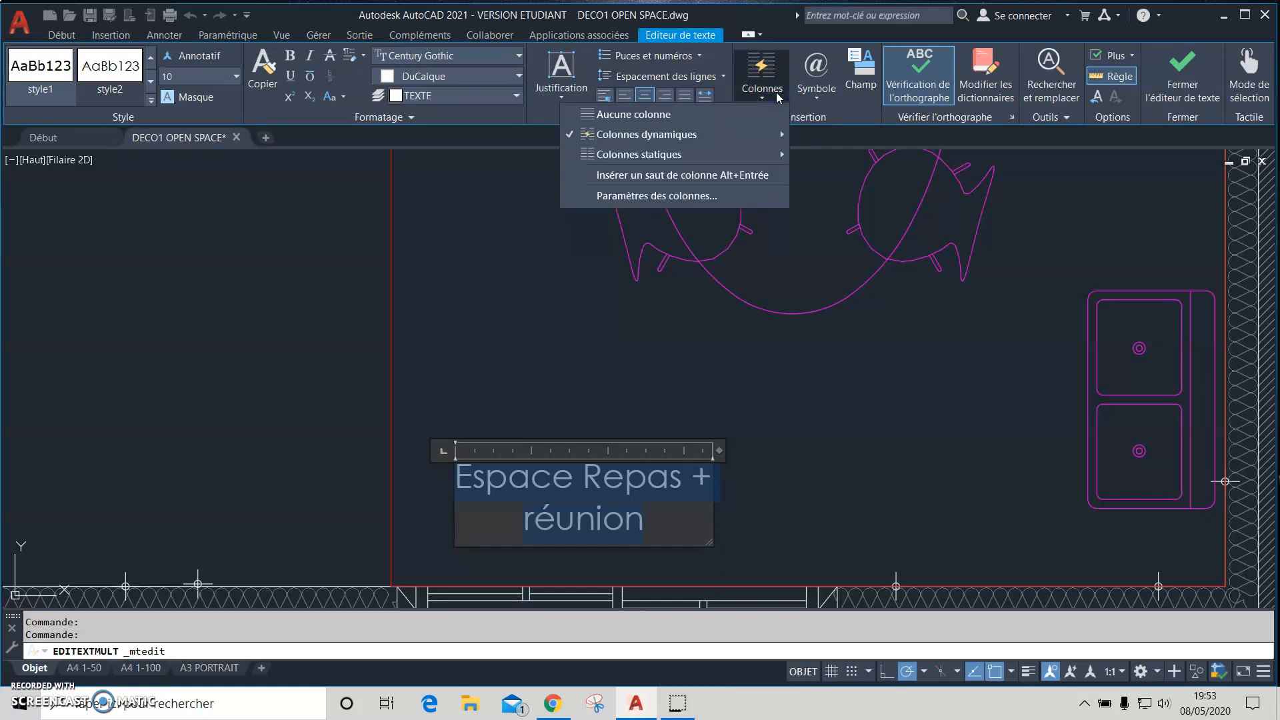
pyautogui.click(778, 97)
pyautogui.click(677, 458)
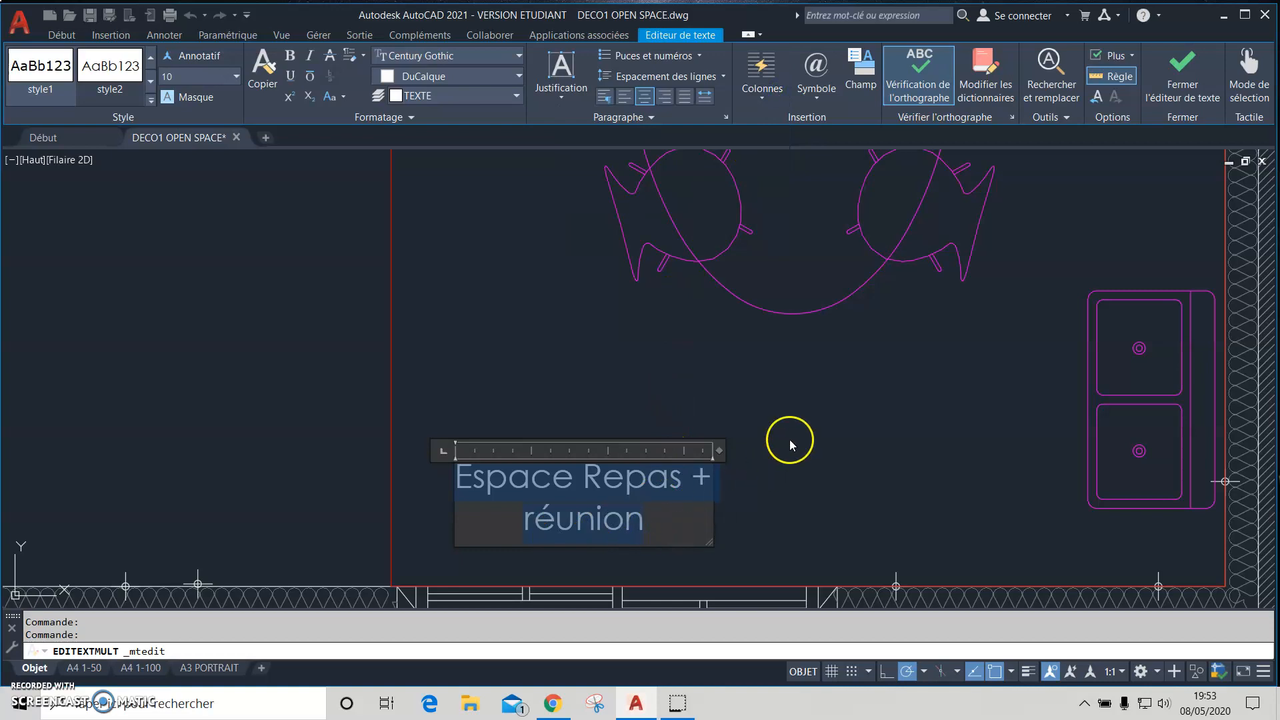
# Try inserting the Plus/Minus symbol in place of the selected text, and undo the insertion.
pyautogui.click(822, 95)
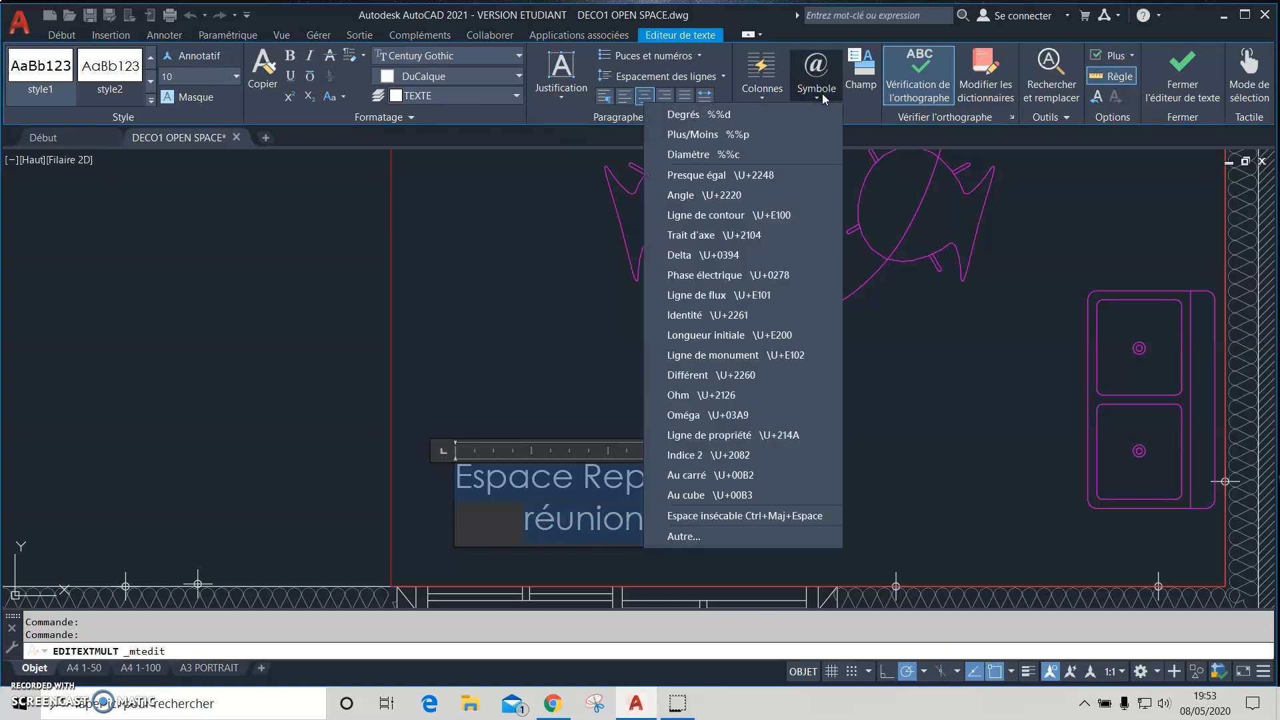
pyautogui.click(814, 107)
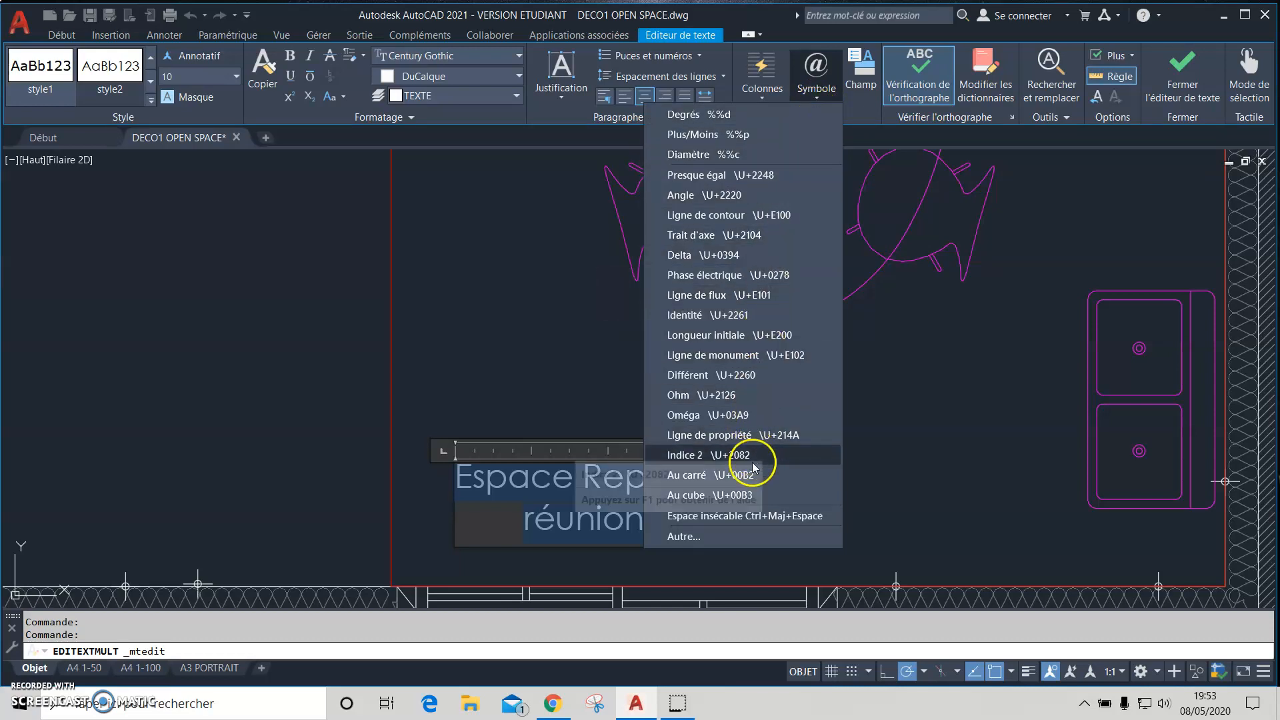
pyautogui.click(725, 136)
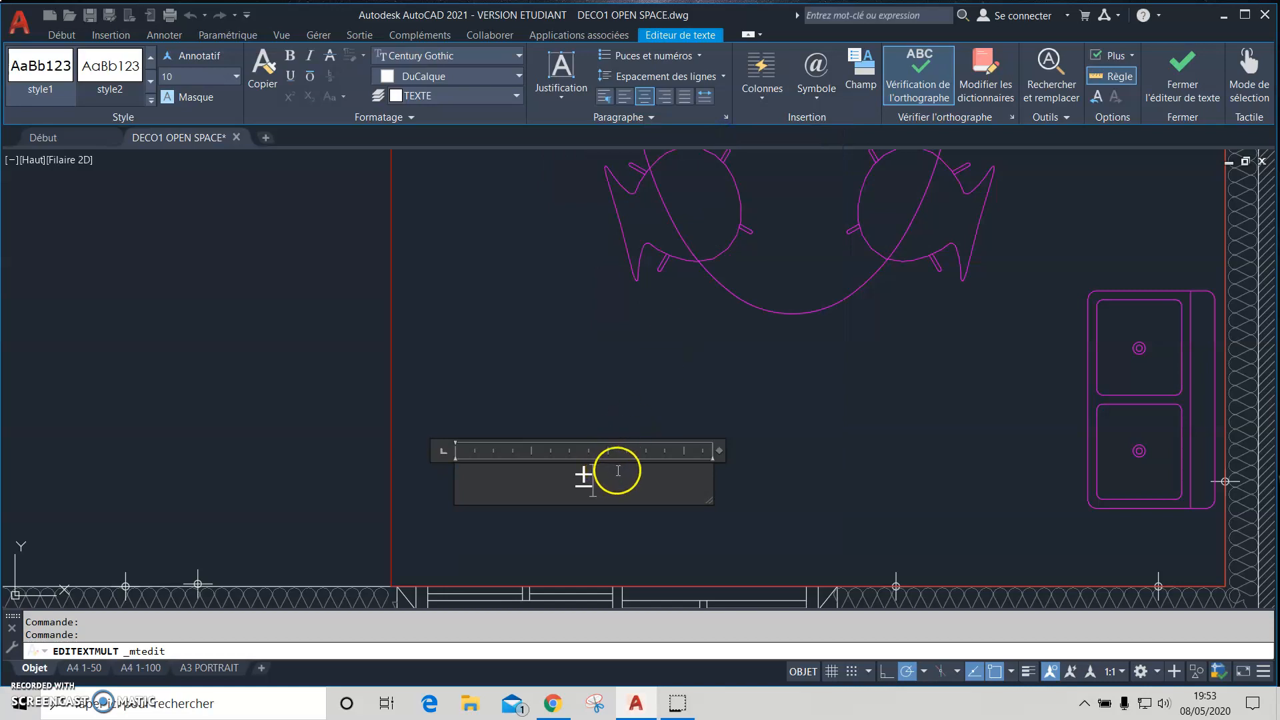
pyautogui.hotkey('ctrl', 'z')
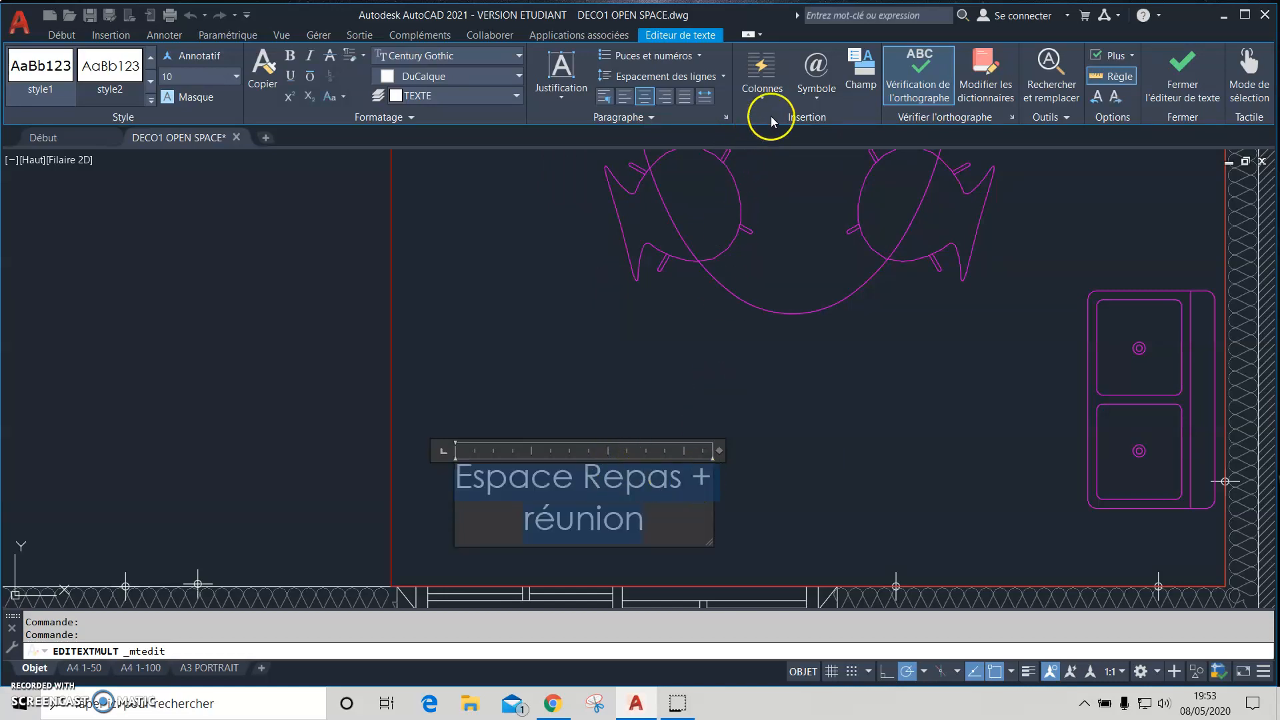
# Close the text editor, keeping the edited "Espace Repas + réunion" text.
pyautogui.click(812, 100)
pyautogui.click(812, 100)
pyautogui.click(1182, 66)
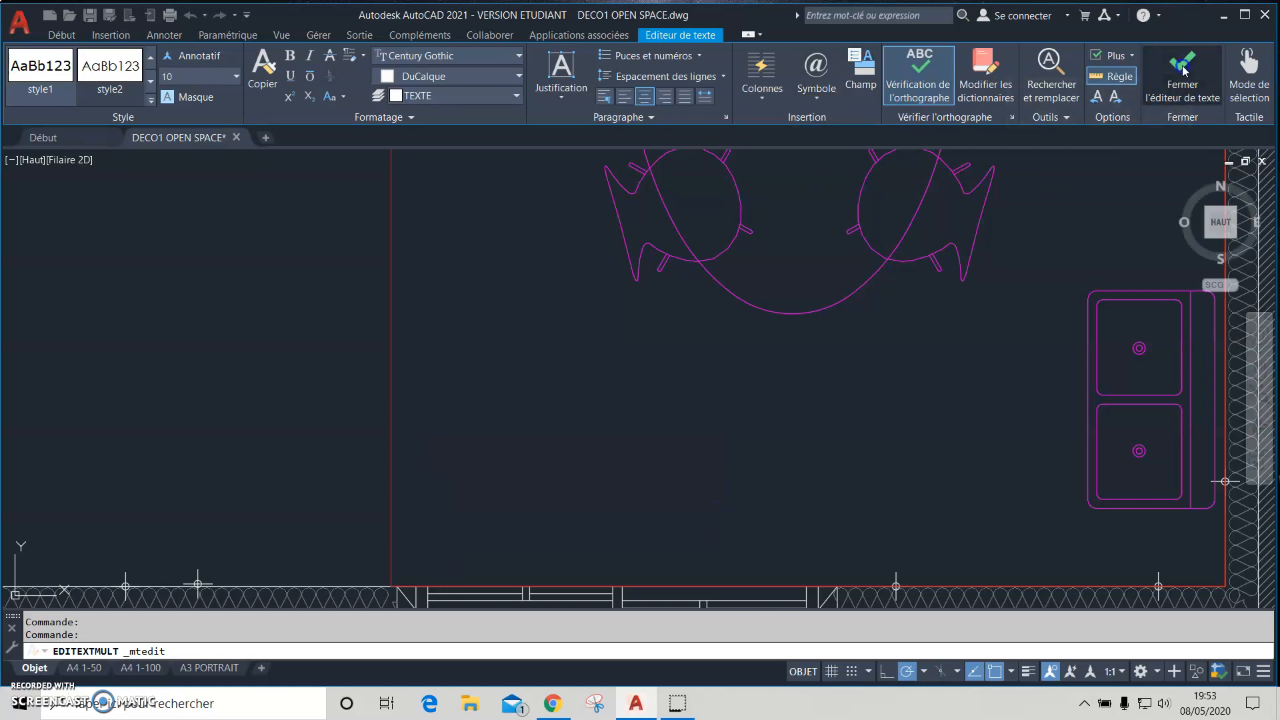
# Copy the "Espace Repas + réunion" text into the open area between the upper red-outlined rooms and the staircase.
pyautogui.scroll(-4, 847, 433)
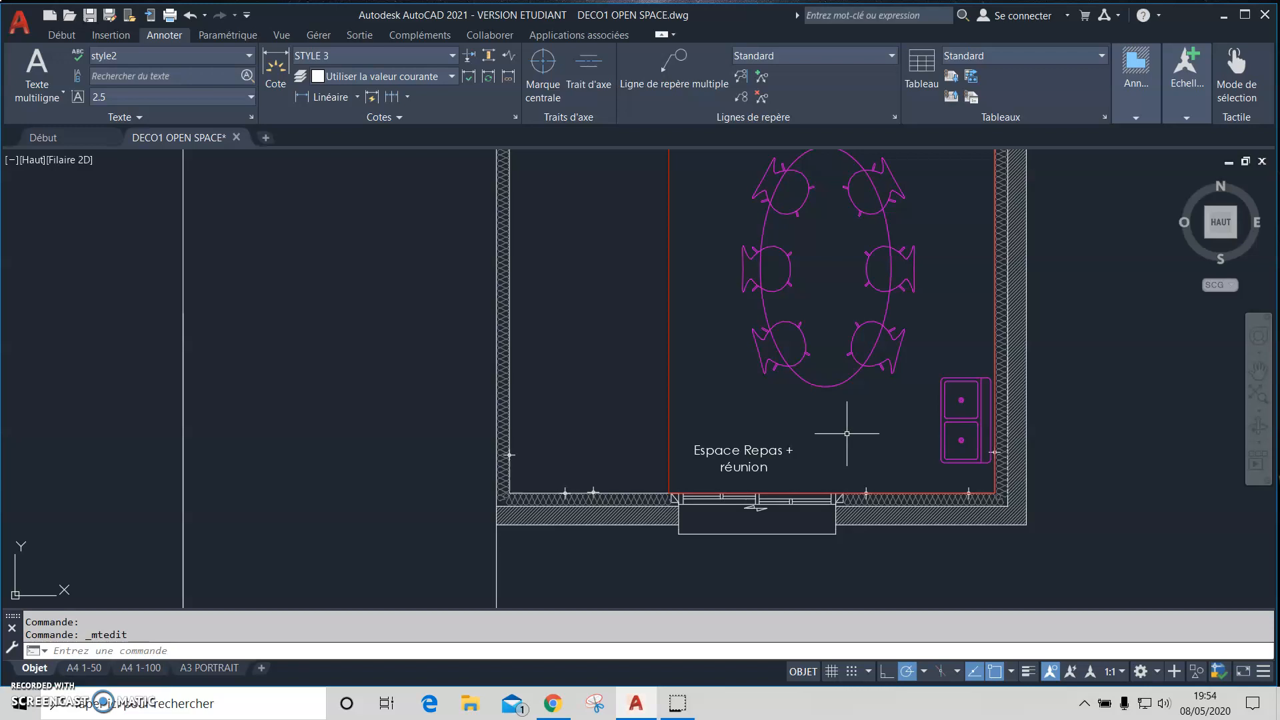
pyautogui.scroll(-2, 731, 449)
pyautogui.moveTo(709, 368); pyautogui.dragTo(586, 410, button='middle')
pyautogui.click(595, 491)
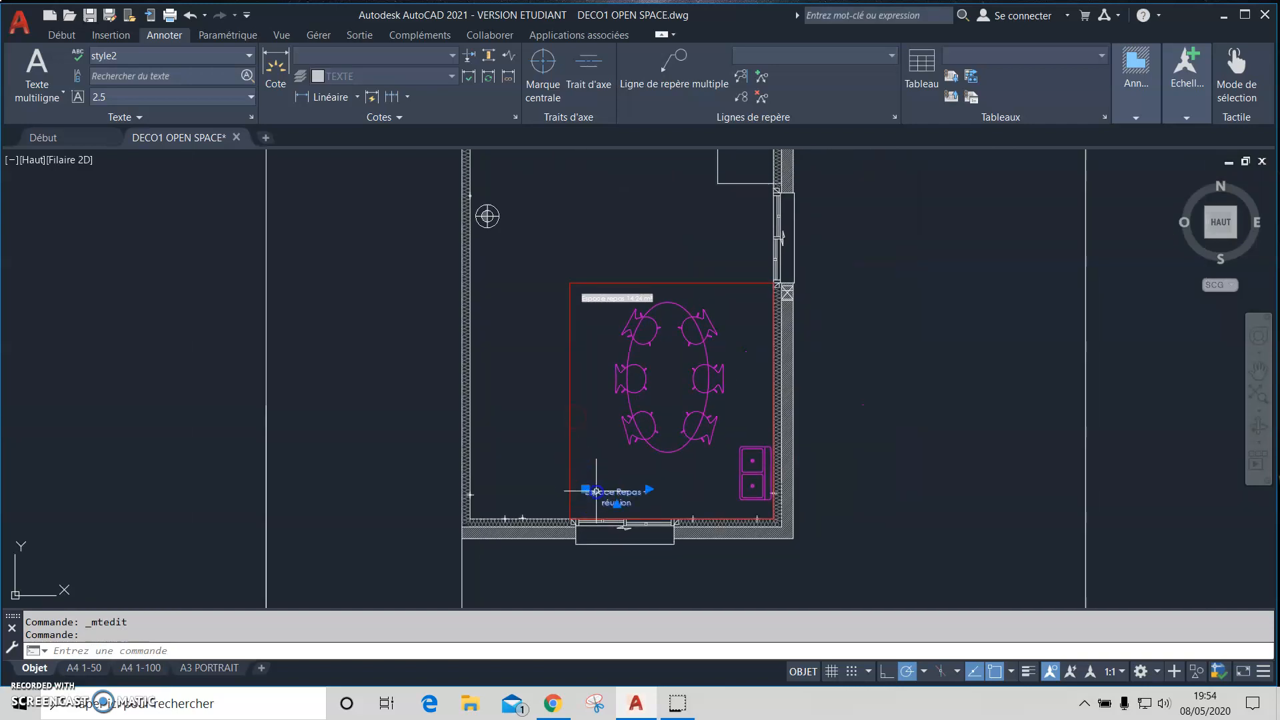
pyautogui.click(62, 35)
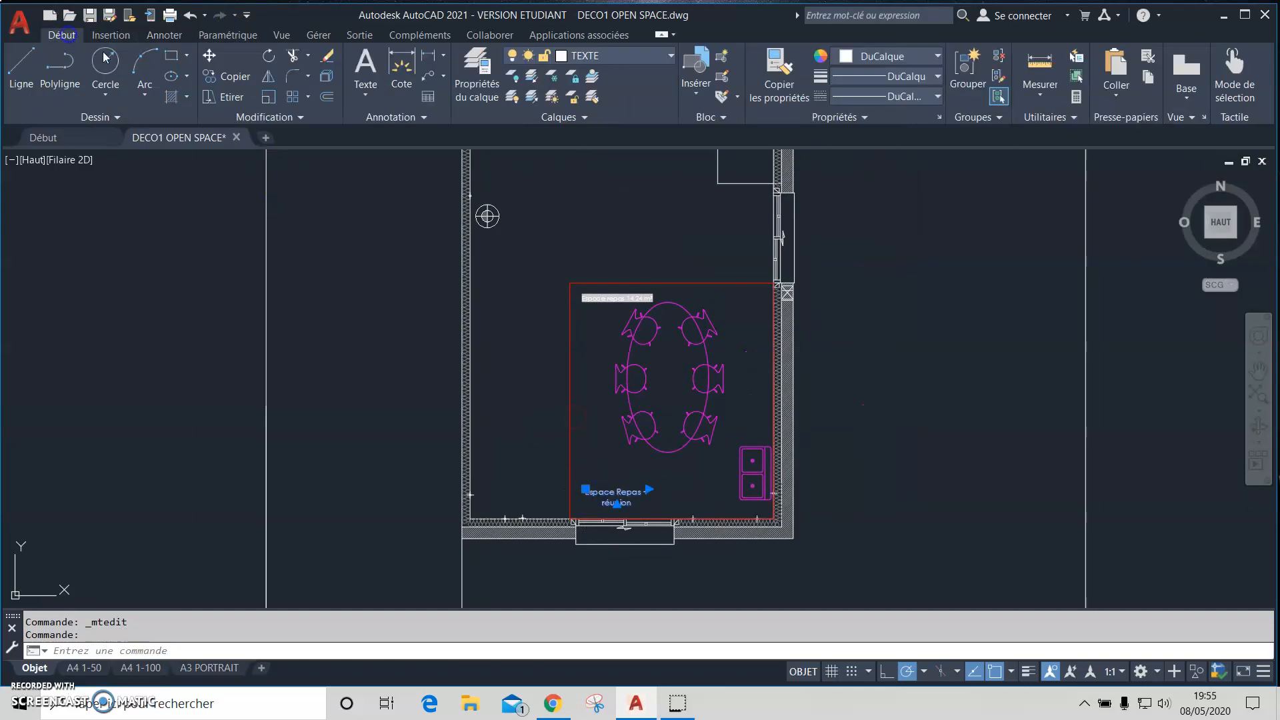
pyautogui.click(228, 76)
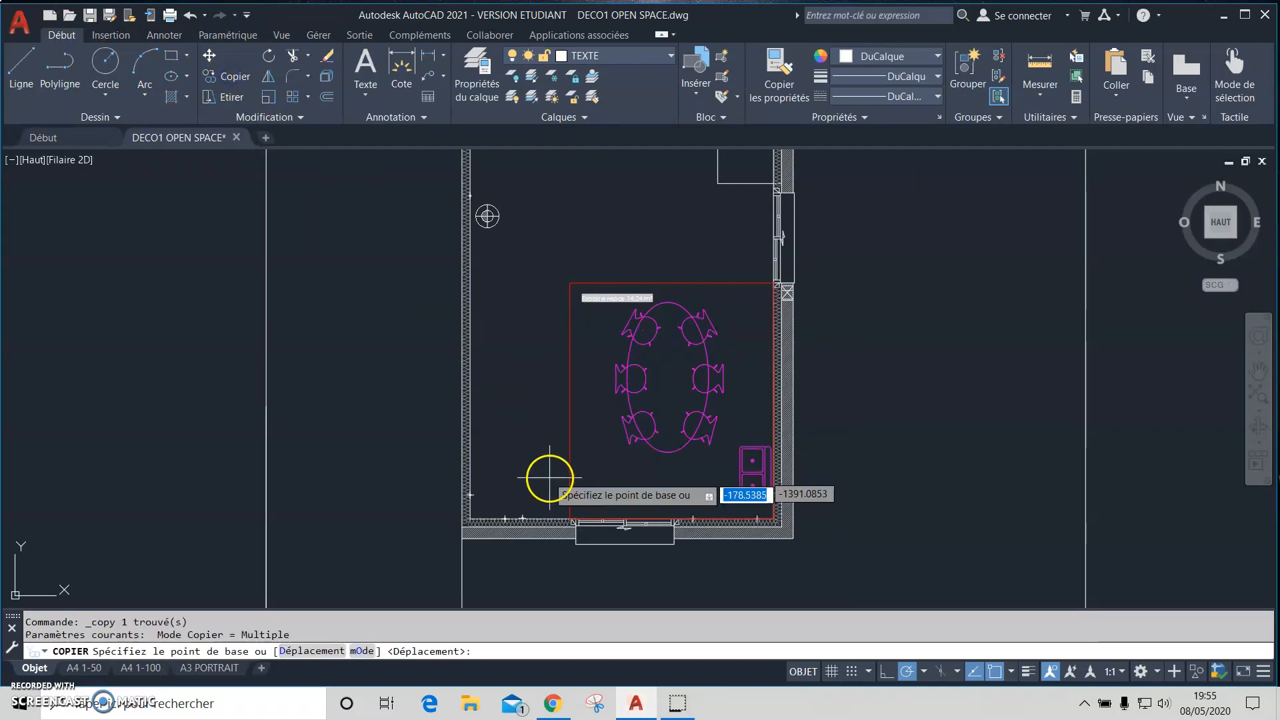
pyautogui.click(585, 494)
pyautogui.moveTo(600, 298); pyautogui.dragTo(583, 533, button='middle')
pyautogui.moveTo(553, 282); pyautogui.dragTo(573, 449, button='middle')
pyautogui.click(586, 257)
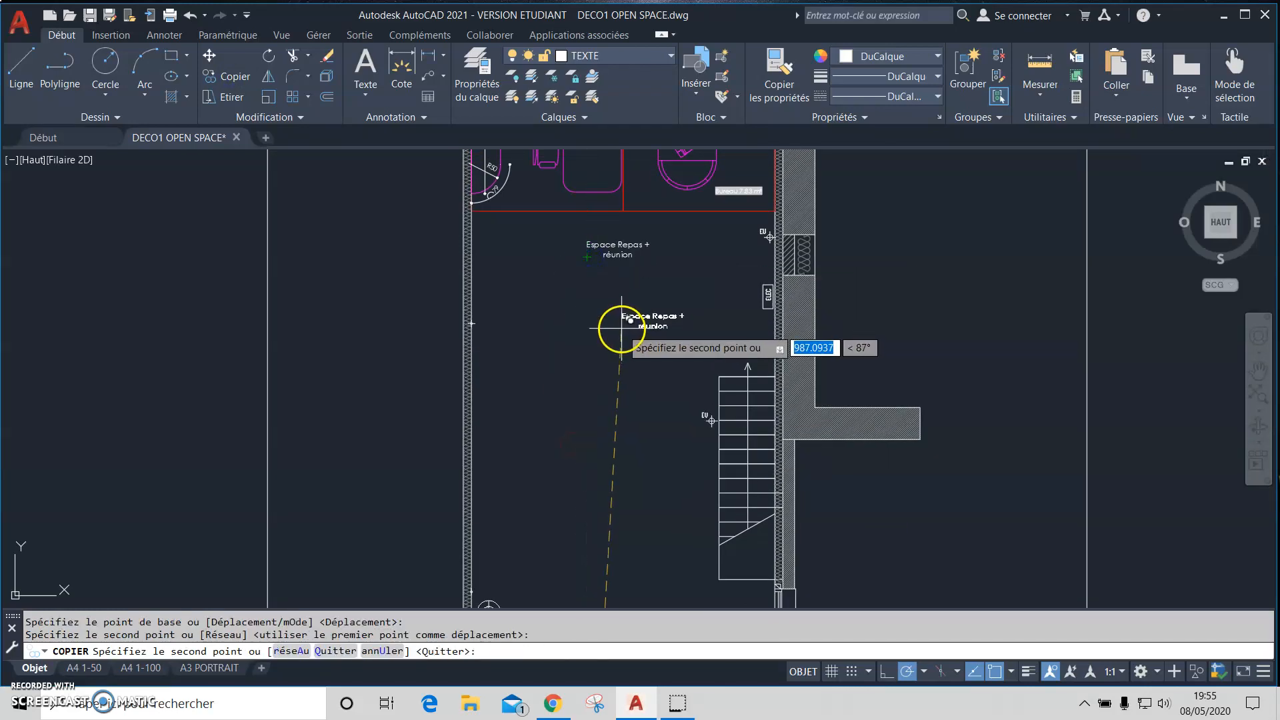
pyautogui.press('Escape')
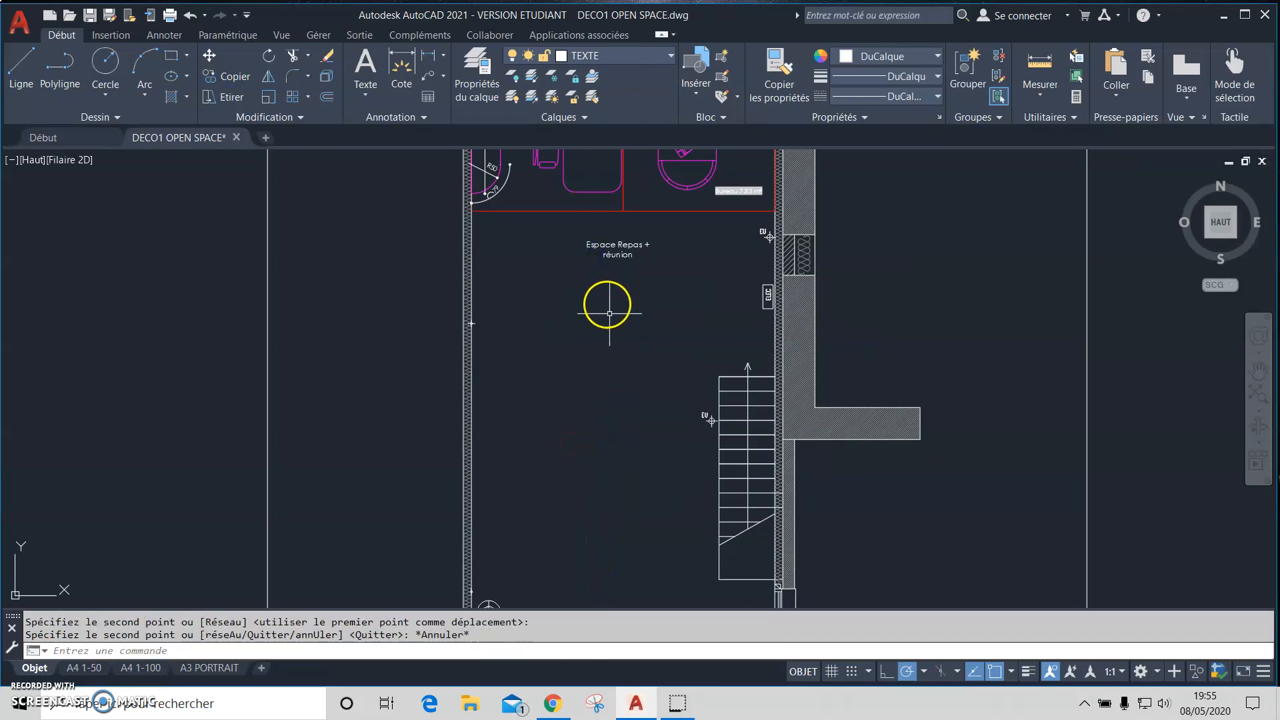
# Replace "Repas + réunion" in the copied text with "OPen" and, on a second line, "Sapce".
pyautogui.scroll(5, 601, 245)
pyautogui.doubleClick(604, 245)
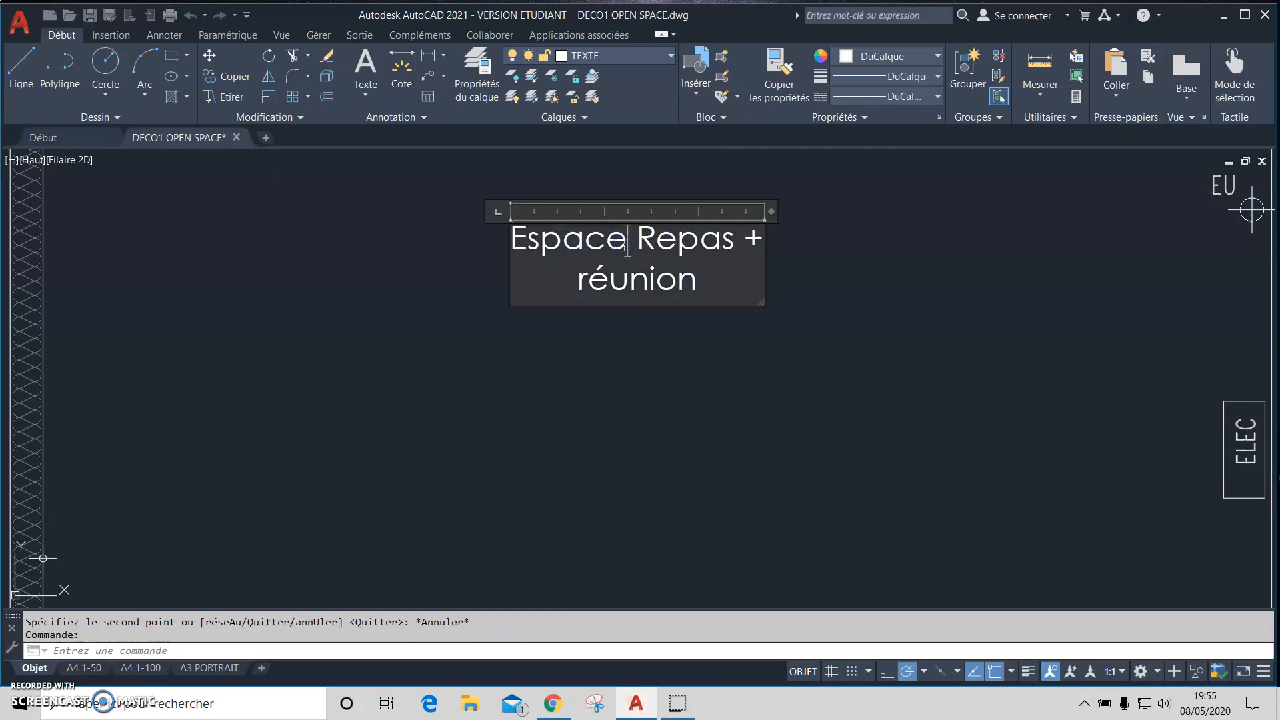
pyautogui.click(639, 239)
pyautogui.moveTo(639, 238); pyautogui.dragTo(727, 276)
pyautogui.write('OPen')
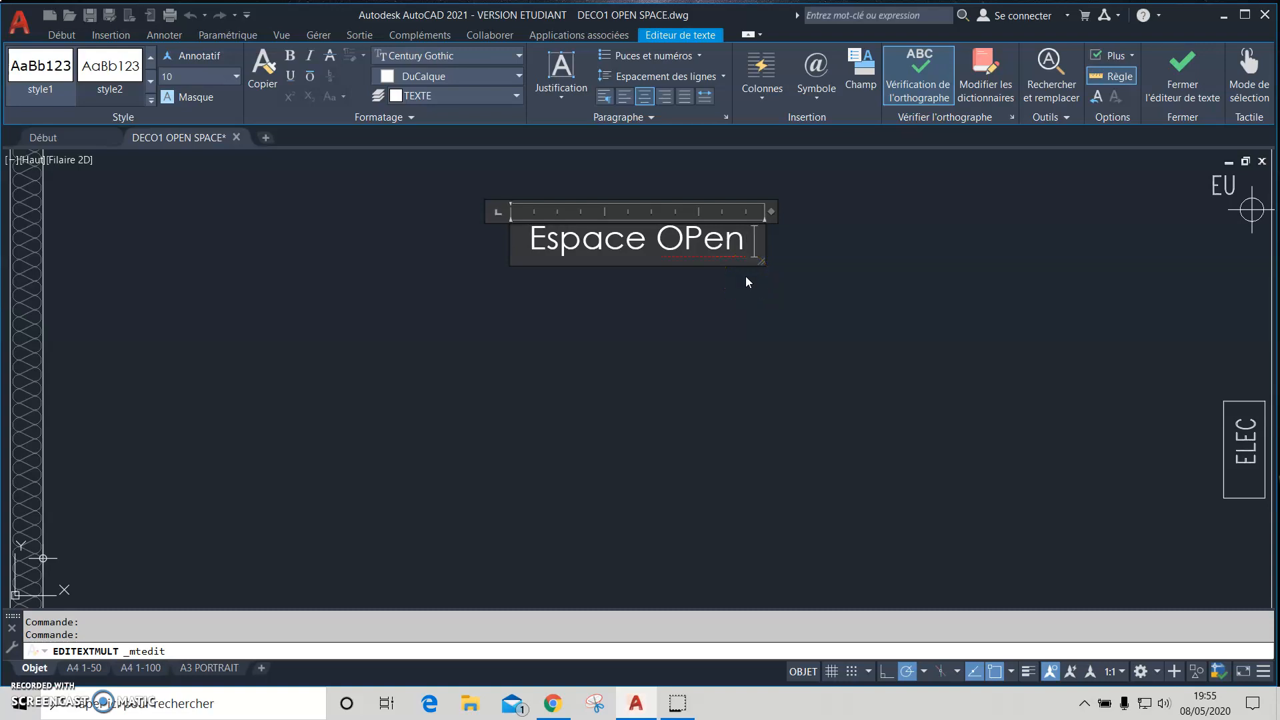
pyautogui.press('Return')
pyautogui.write('Sapce')
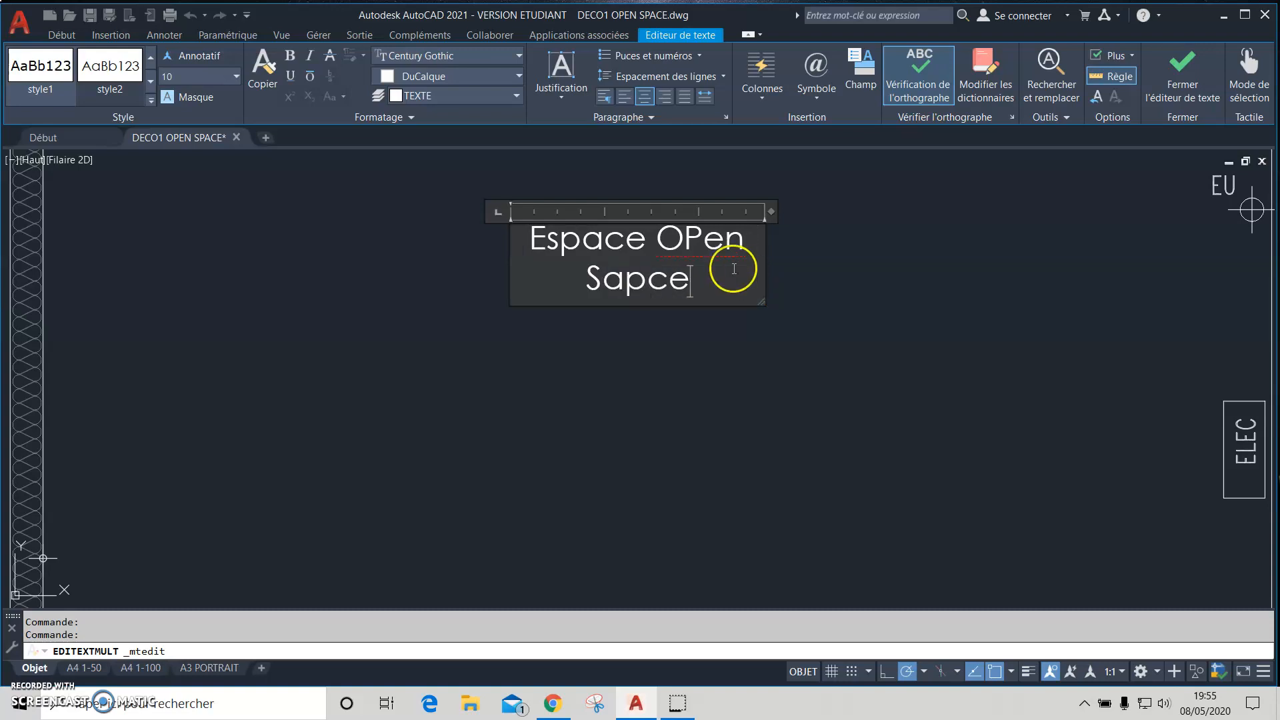
# Correct the copied text's spelling to "Espace Open Space" and close the text editor.
pyautogui.click(705, 240)
pyautogui.press('BackSpace')
pyautogui.write('p')
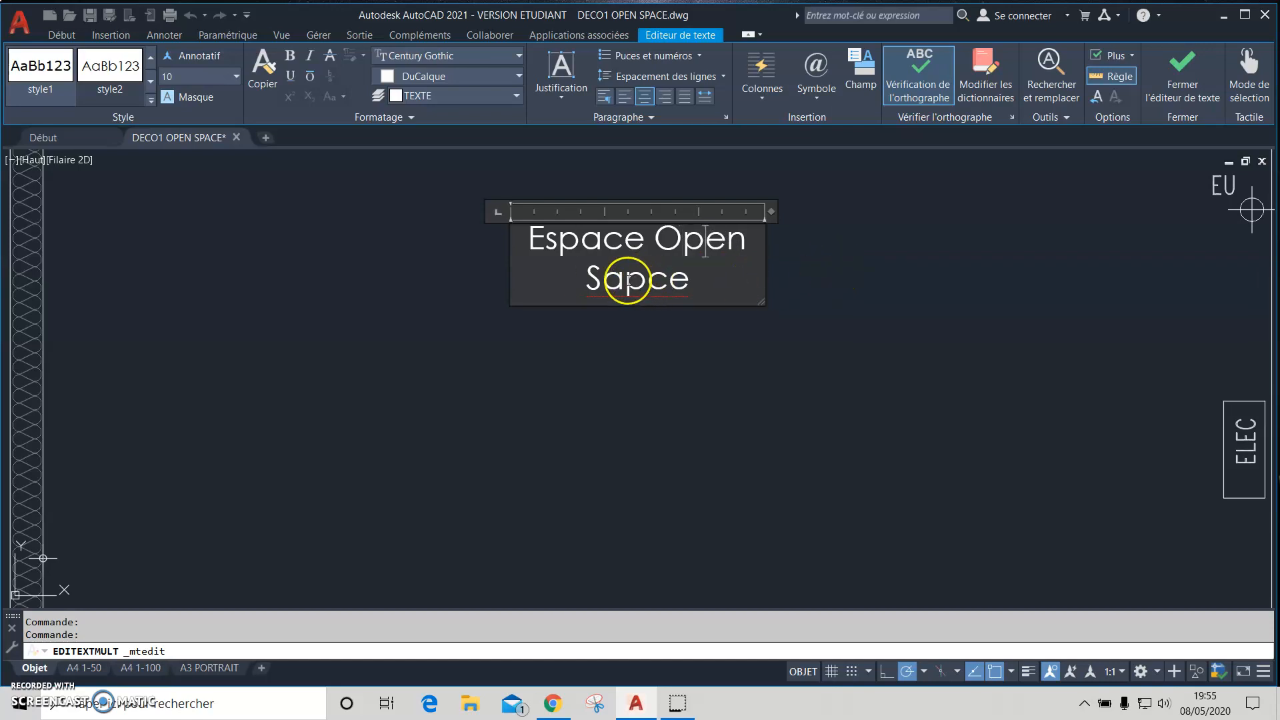
pyautogui.click(648, 279)
pyautogui.press('BackSpace')
pyautogui.press('BackSpace')
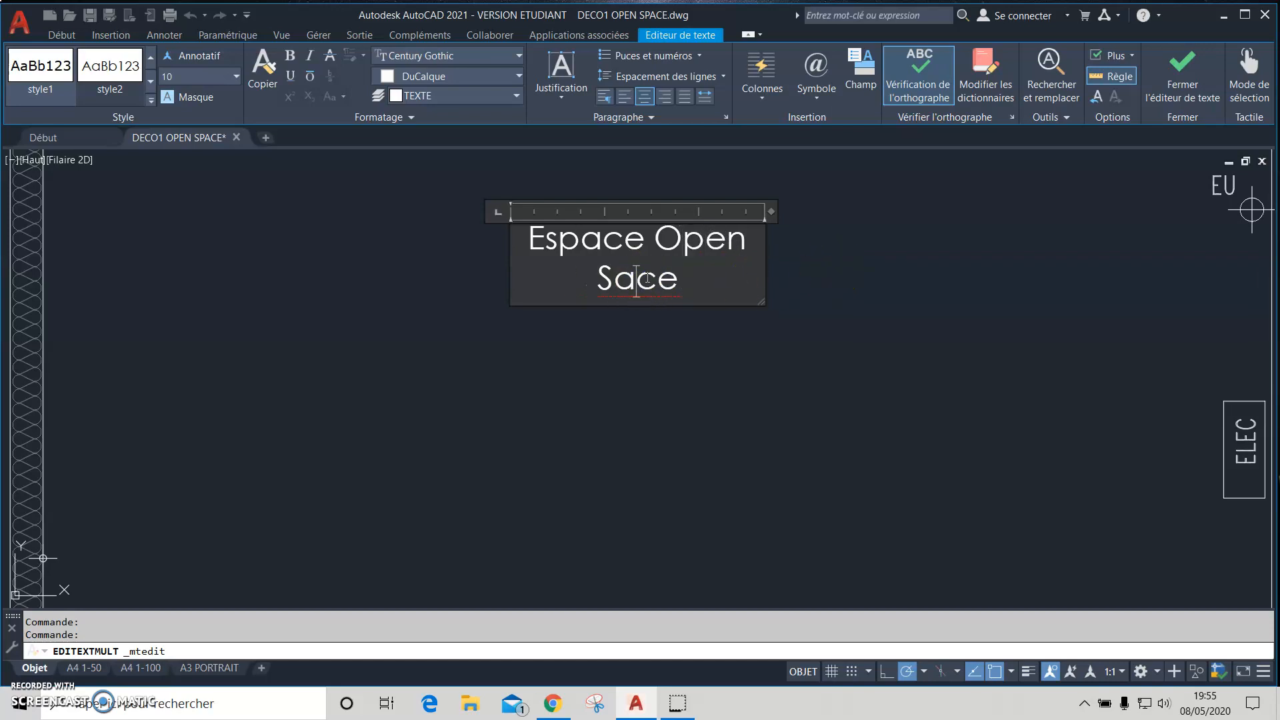
pyautogui.write('pa')
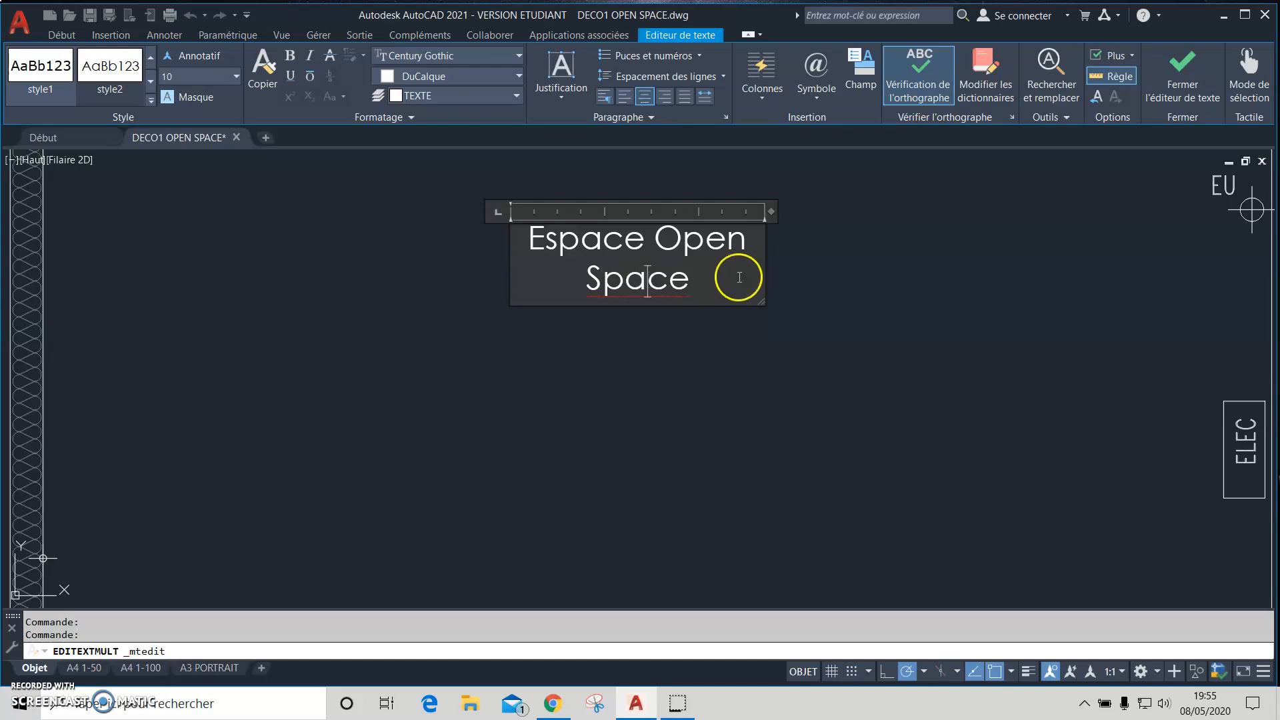
pyautogui.click(1164, 99)
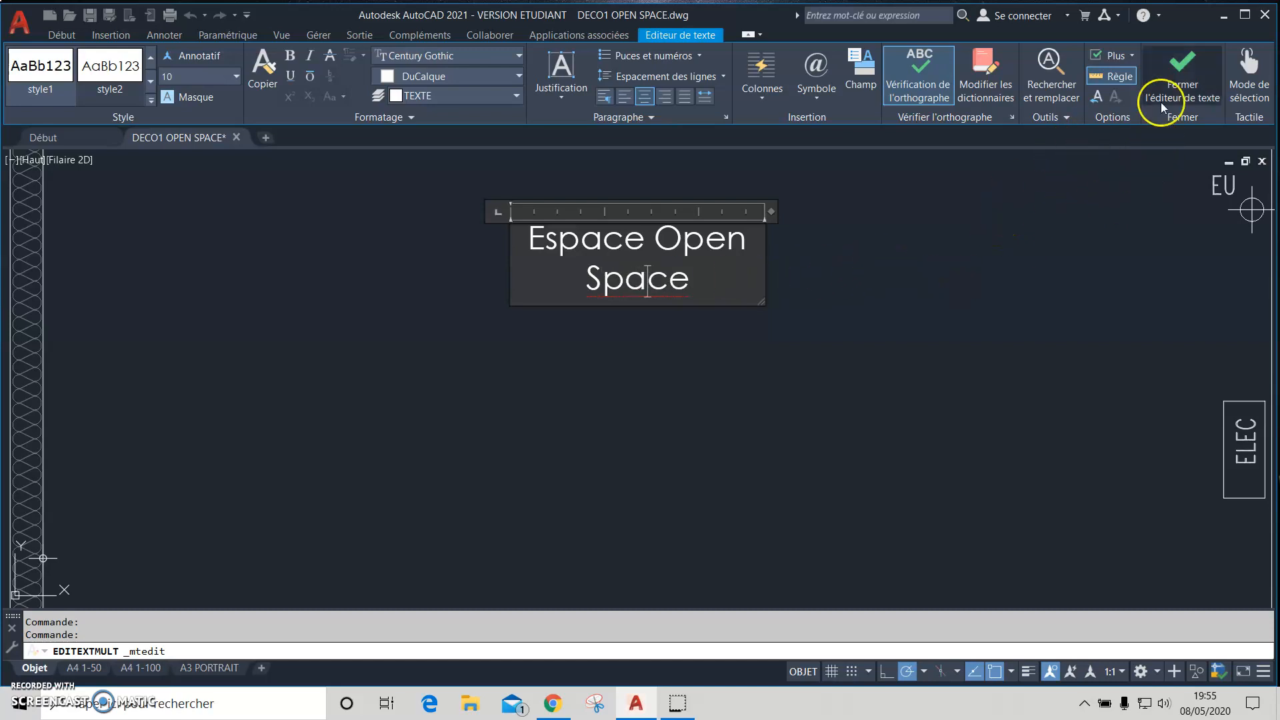